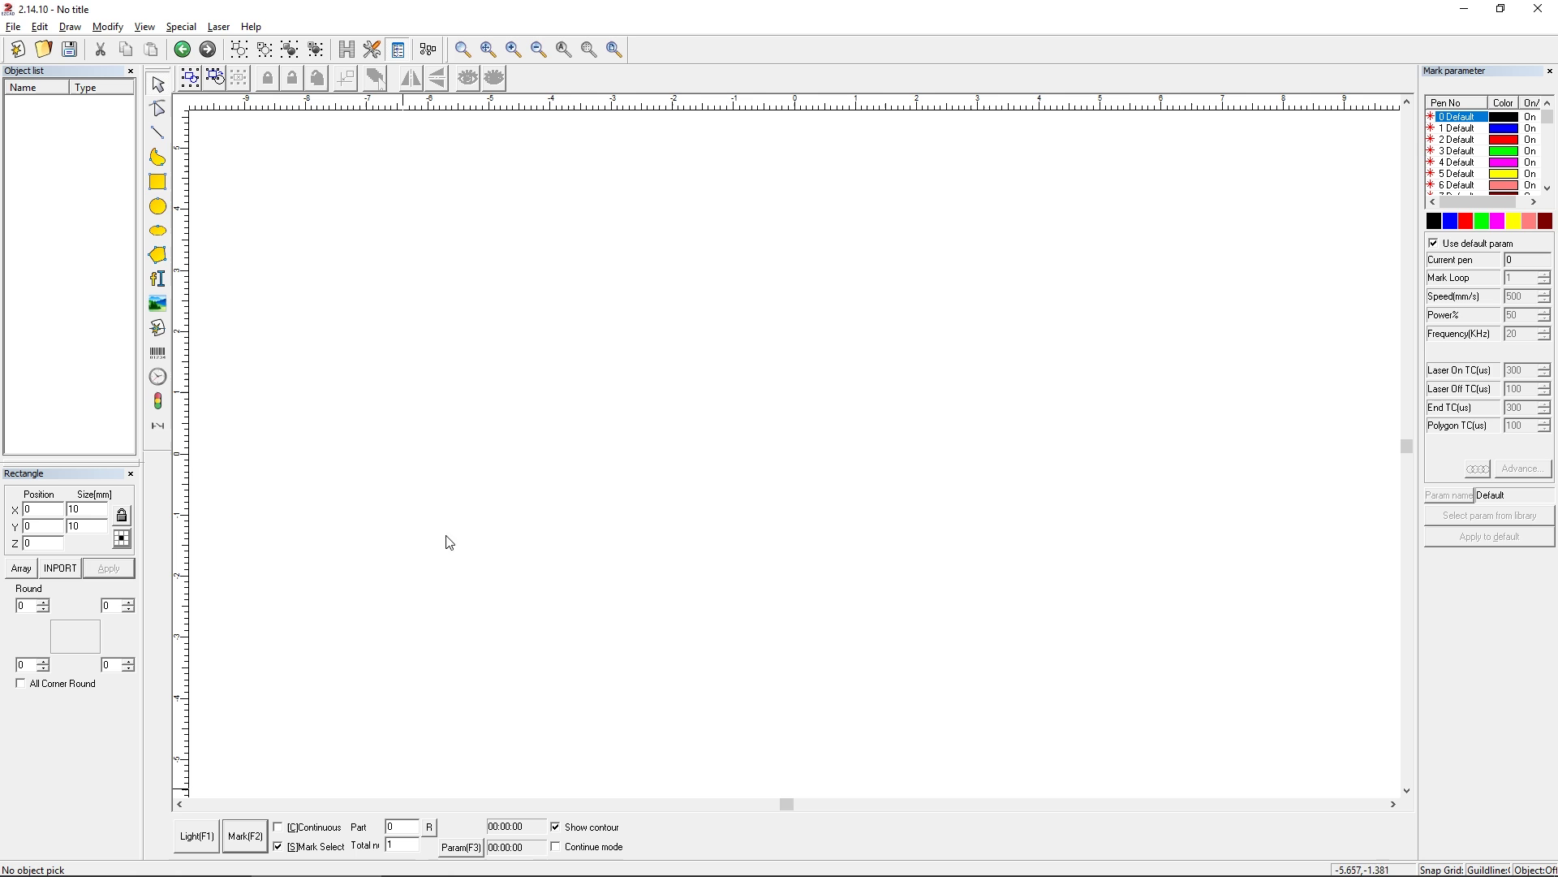
Draw a rectangle, resize it to 10 × 10 mm, and centre it at X 0, Y 0.
left_click(158, 183)
left_click_drag(591, 298, 740, 422)
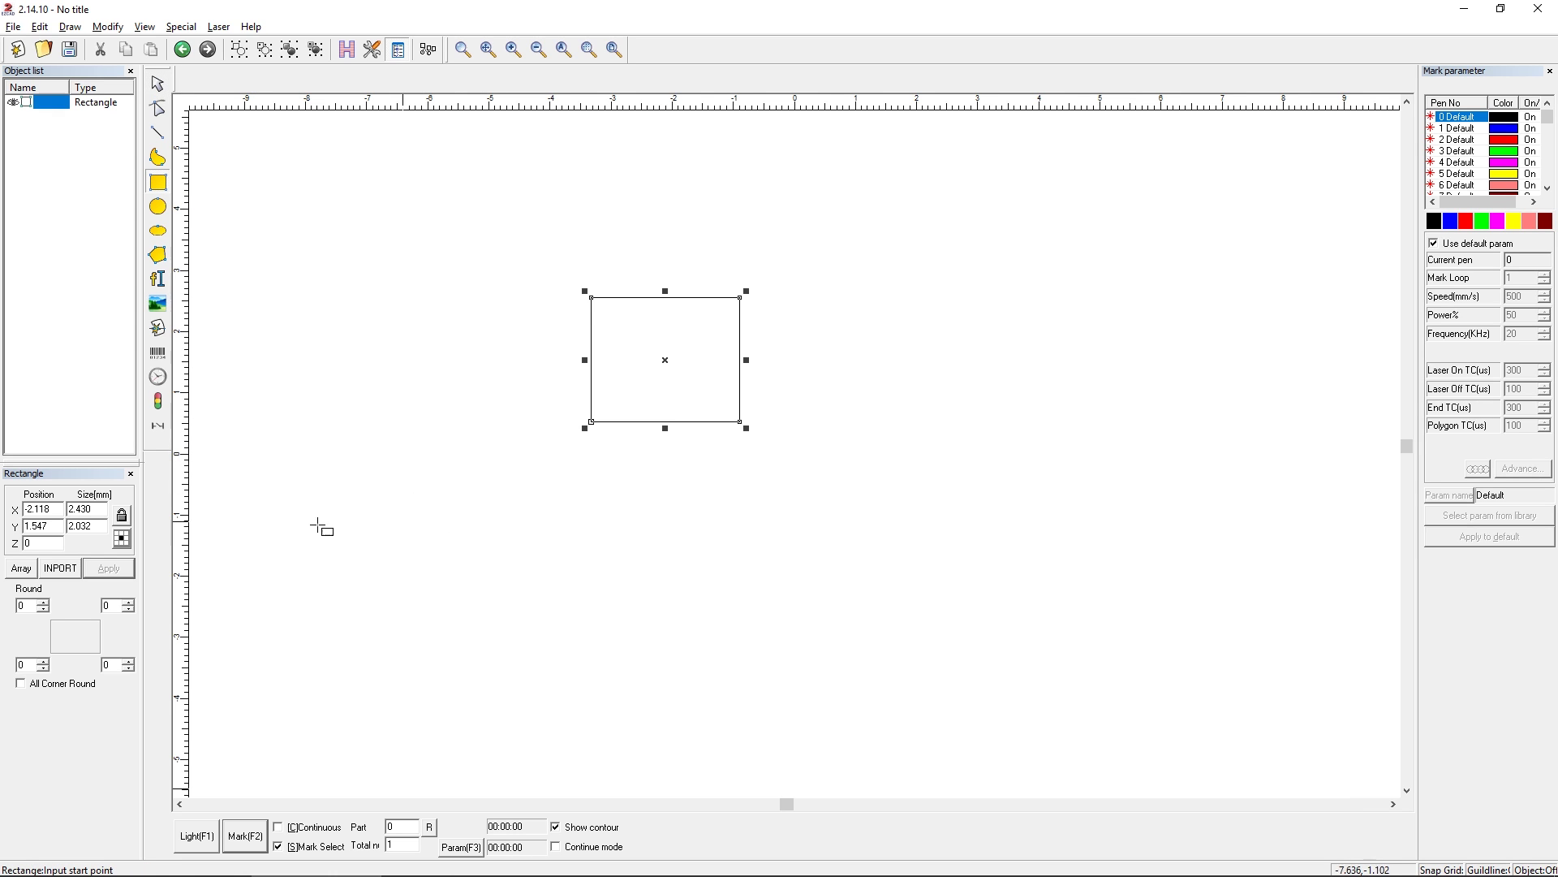
double_click(85, 509)
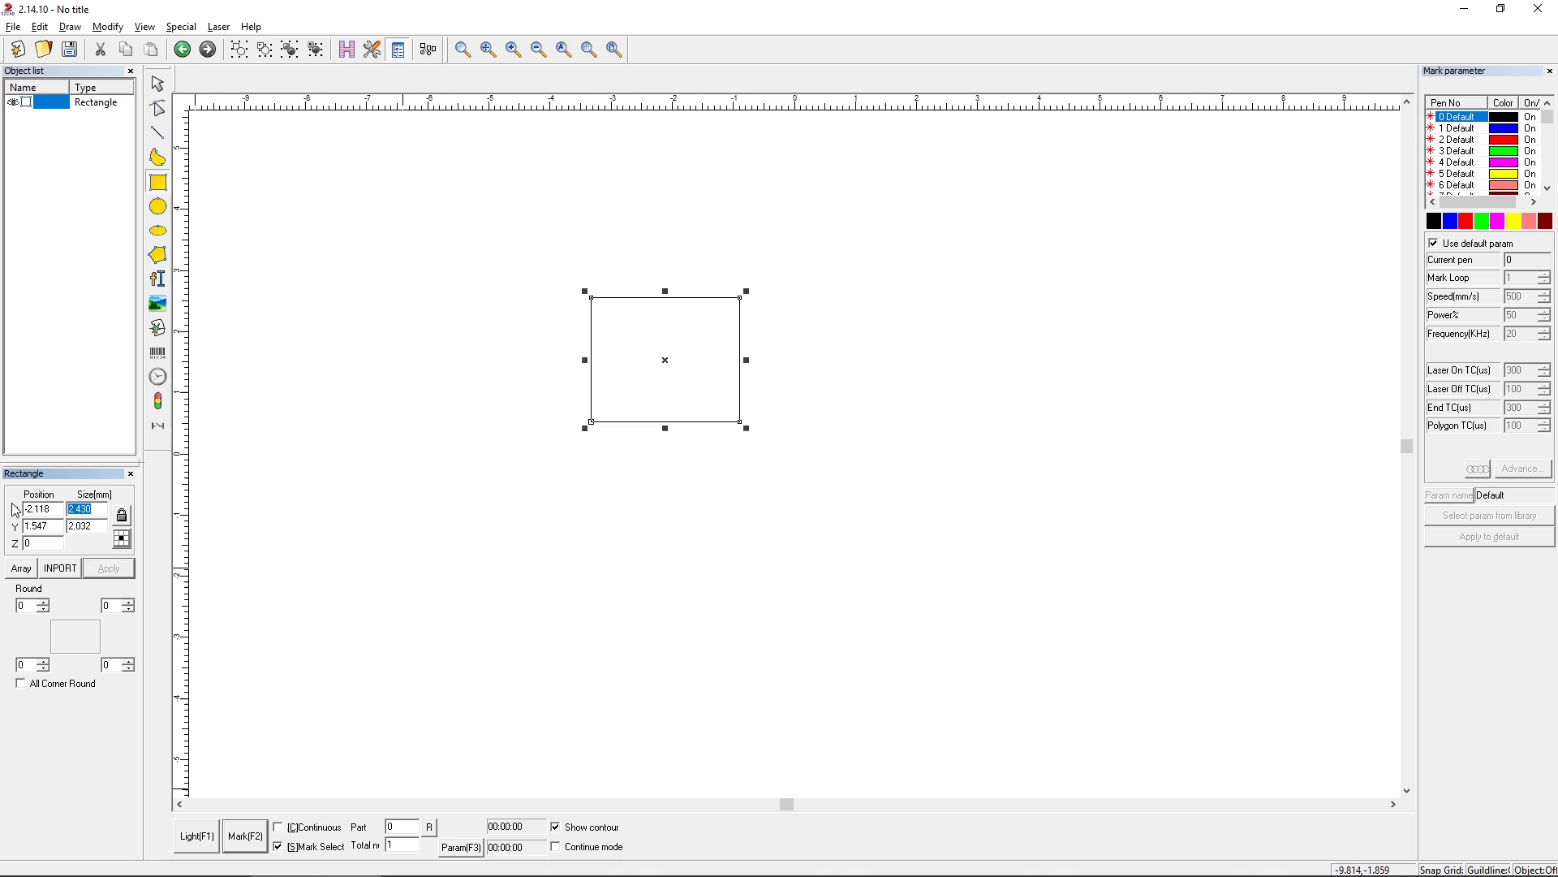
type("10")
key("Tab")
type("10")
key("Tab")
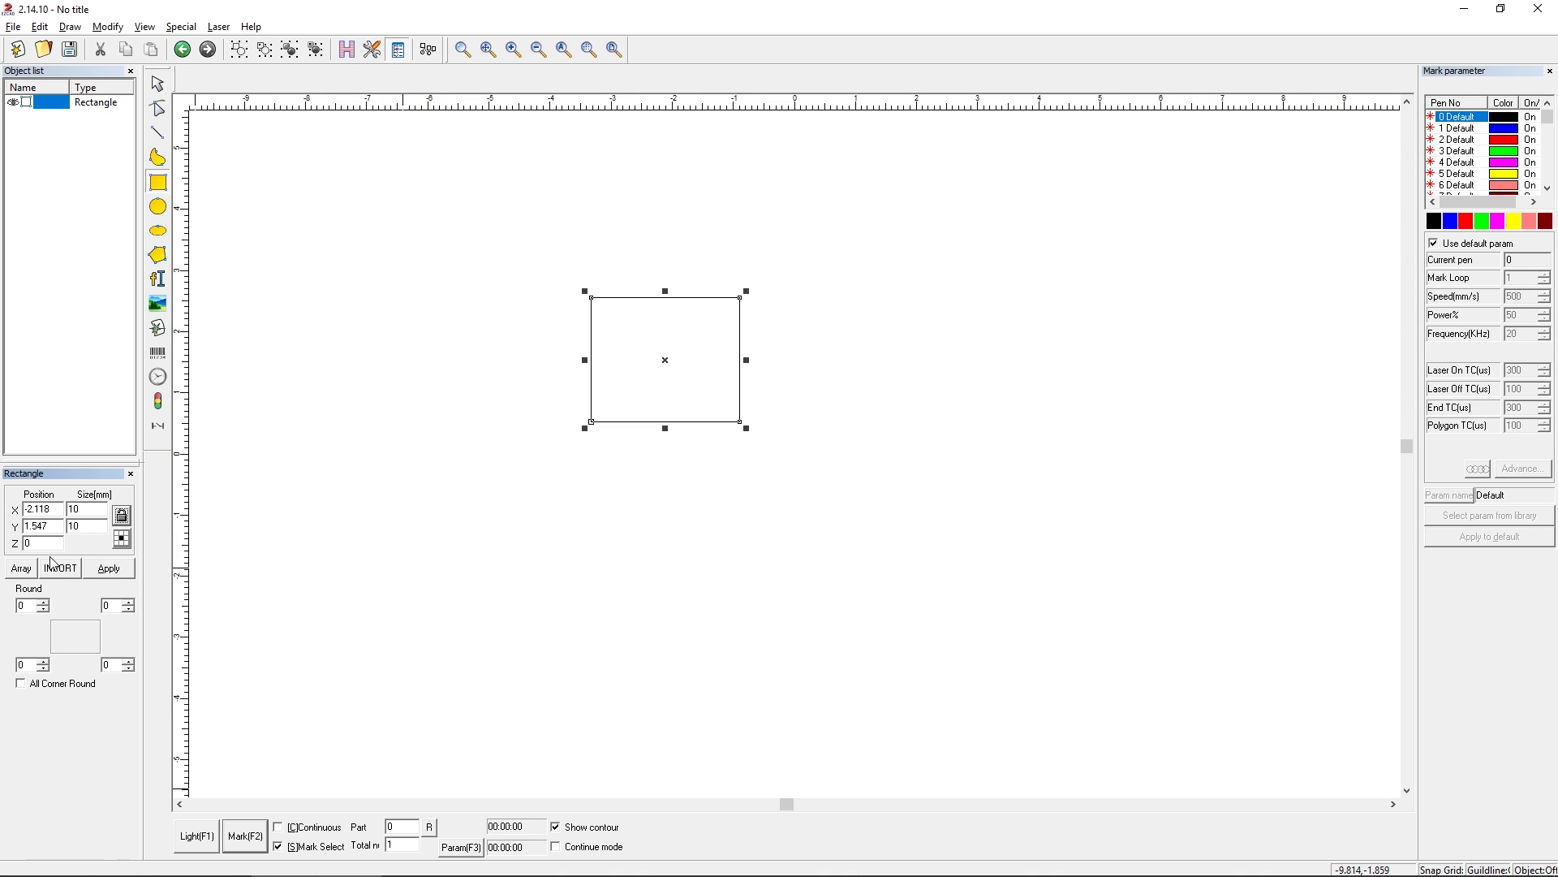
left_click(109, 568)
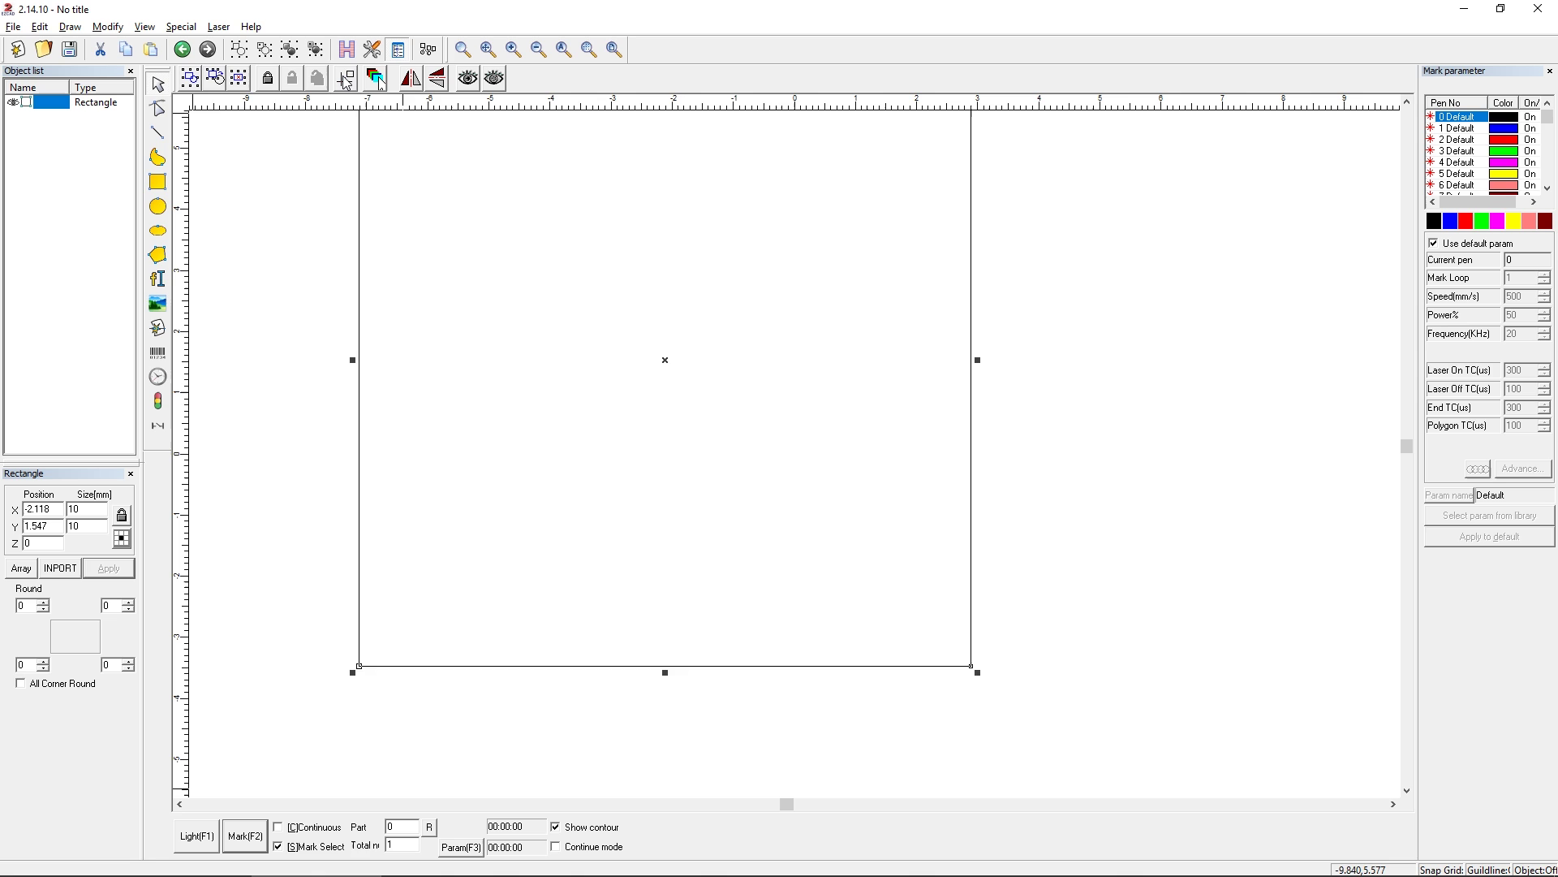
left_click(346, 78)
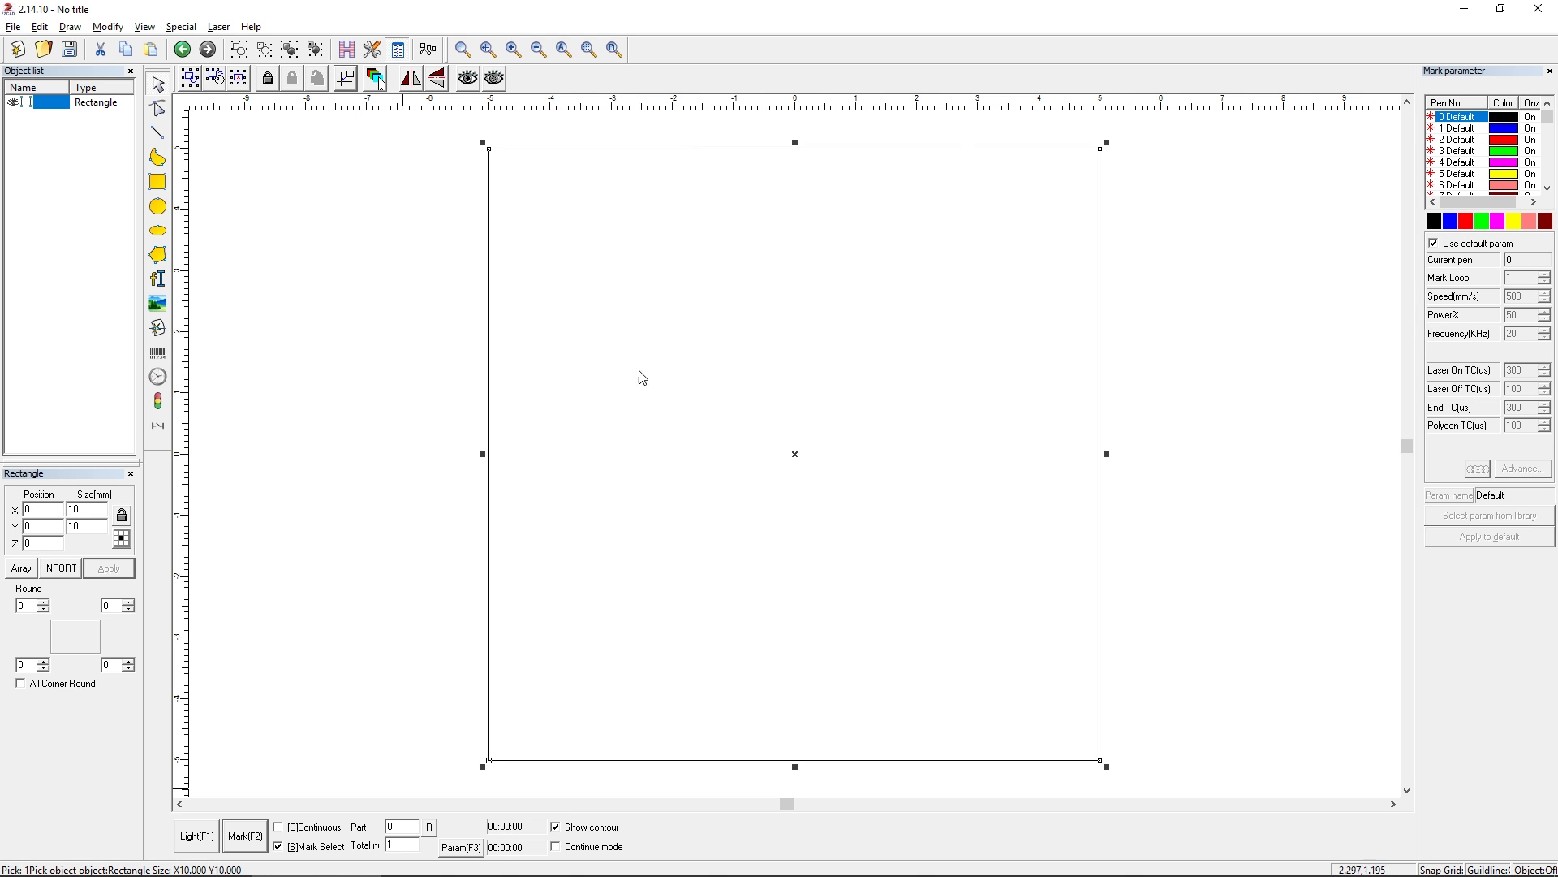
left_click(349, 55)
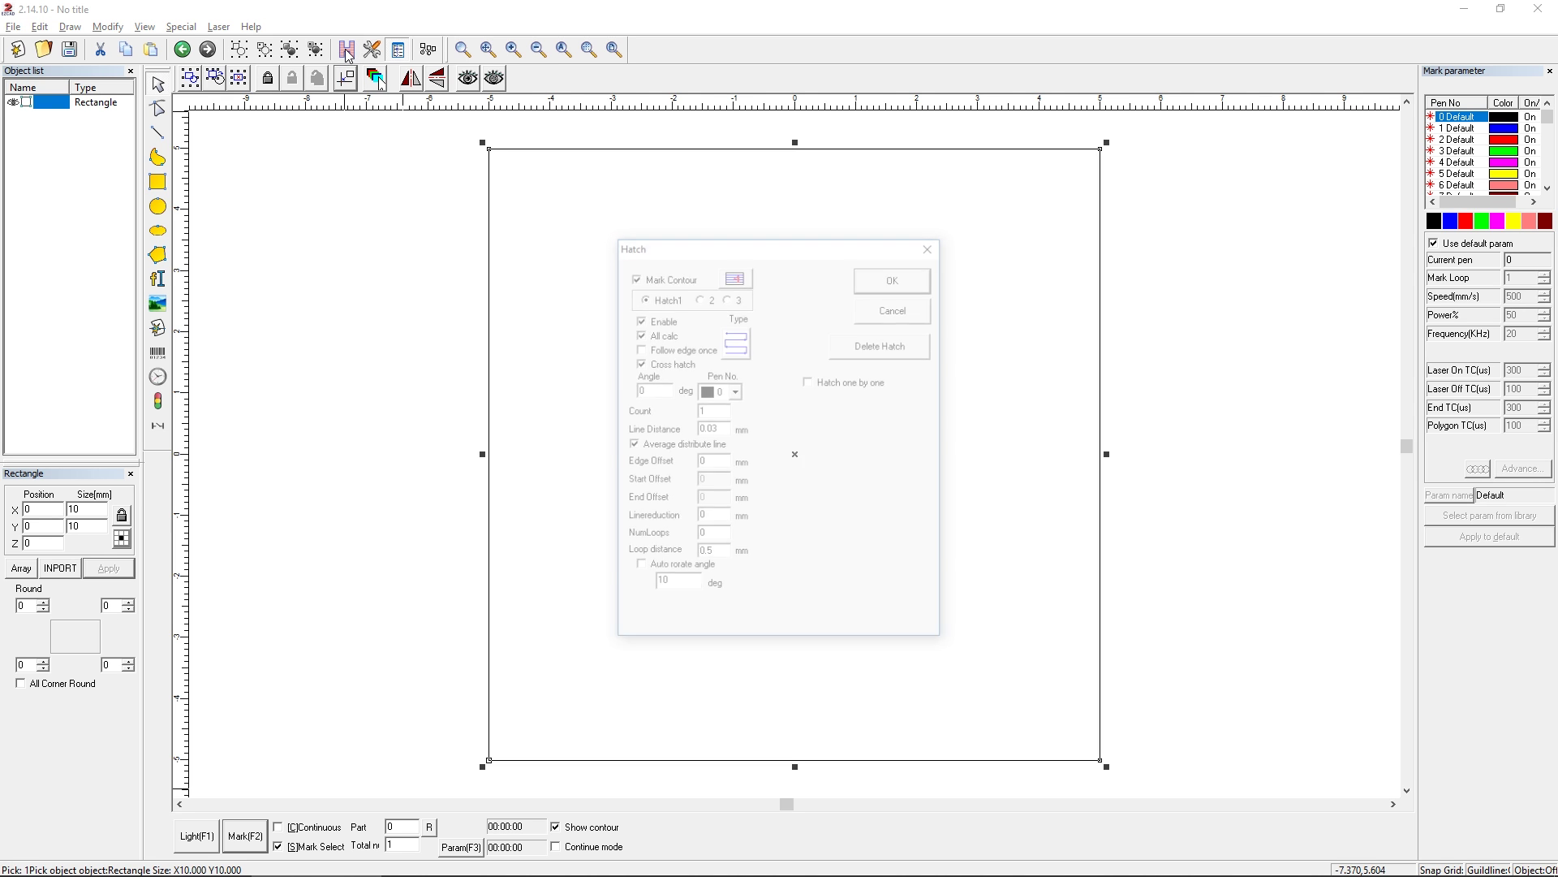
mouse_move(688, 244)
left_mouse_down()
mouse_move(330, 226)
mouse_move(309, 247)
left_mouse_up()
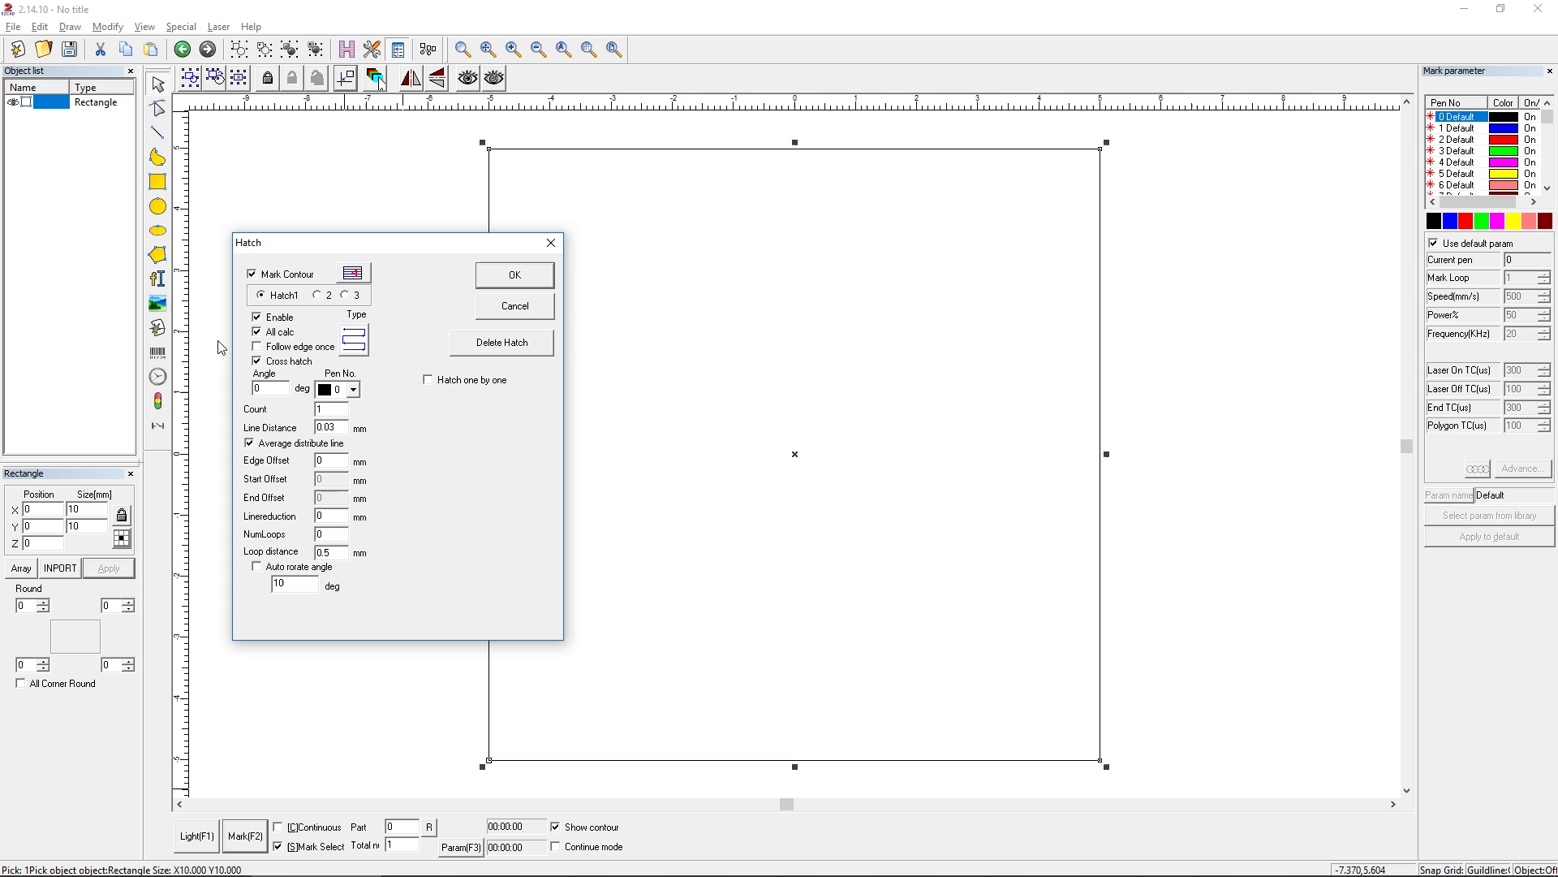
left_click(355, 280)
left_click(306, 276)
left_click(318, 297)
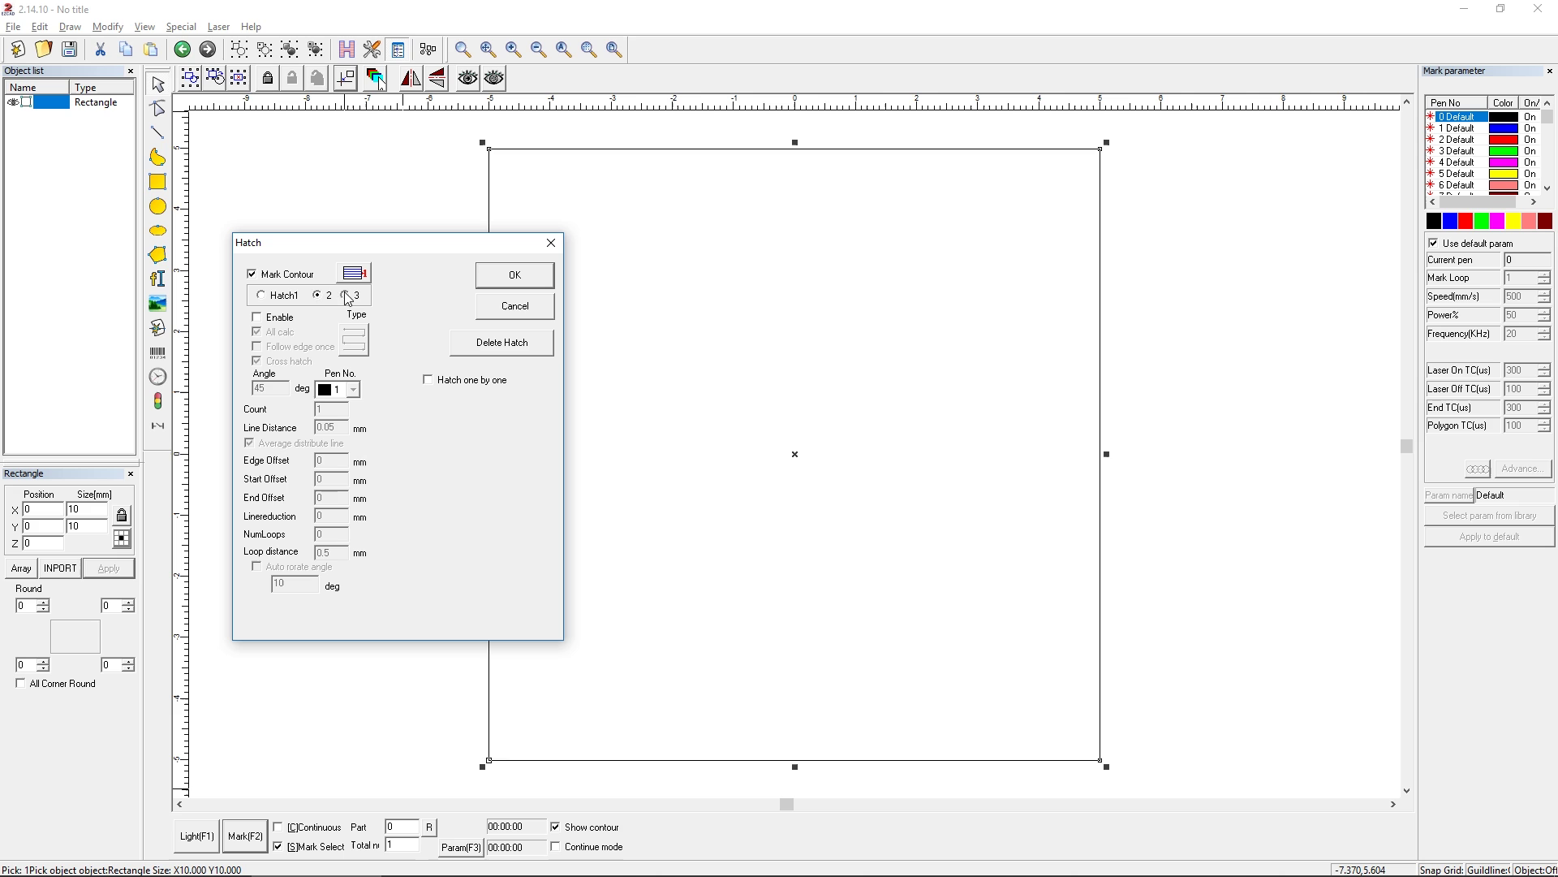
left_click(293, 297)
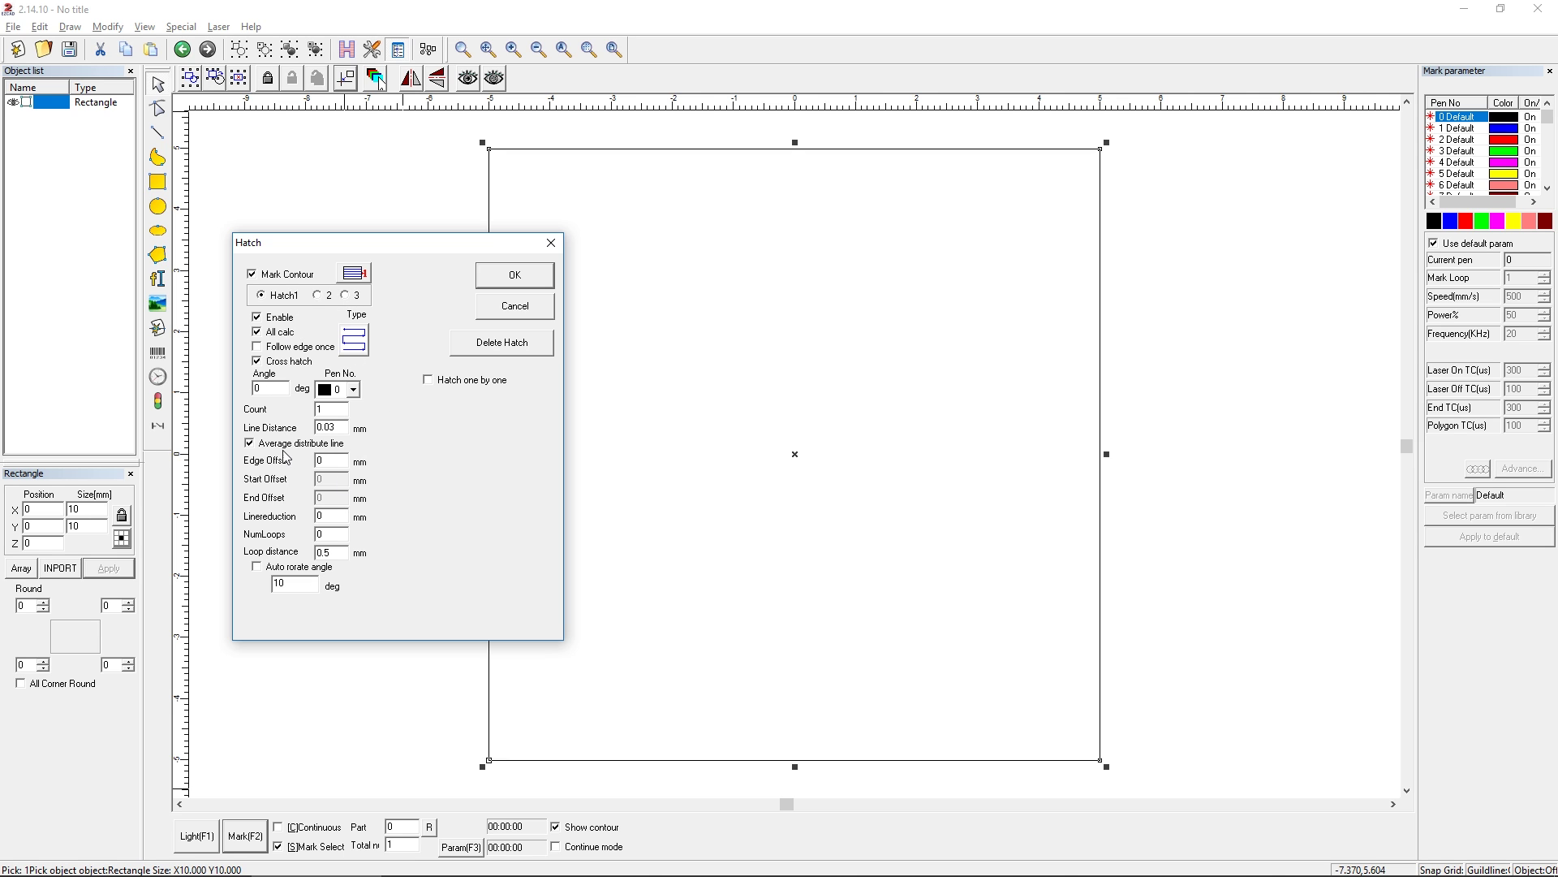
left_click(319, 296)
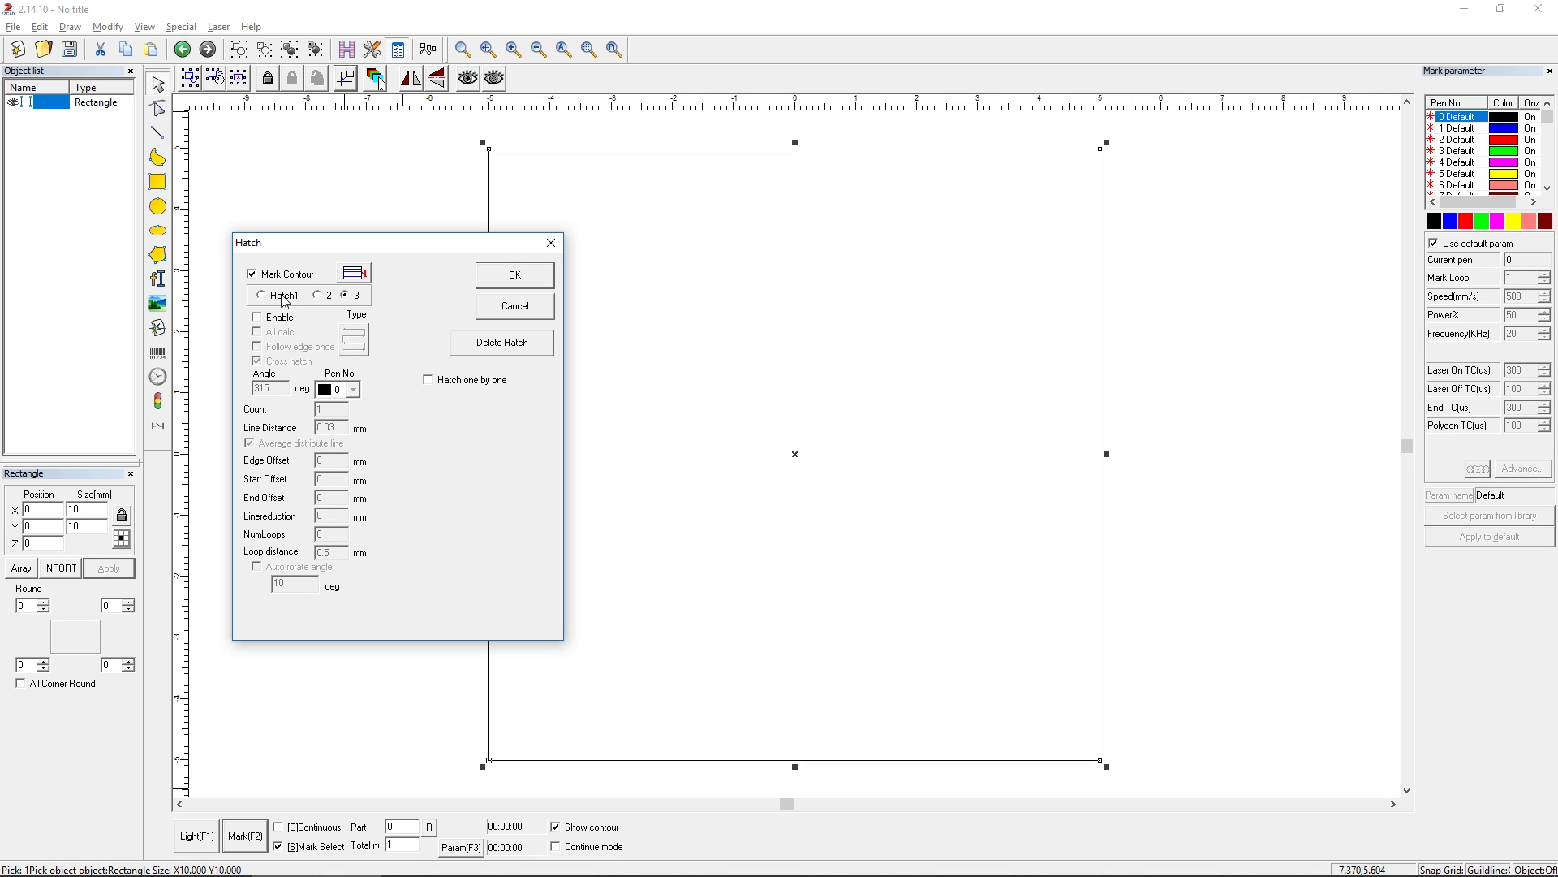
left_click(288, 297)
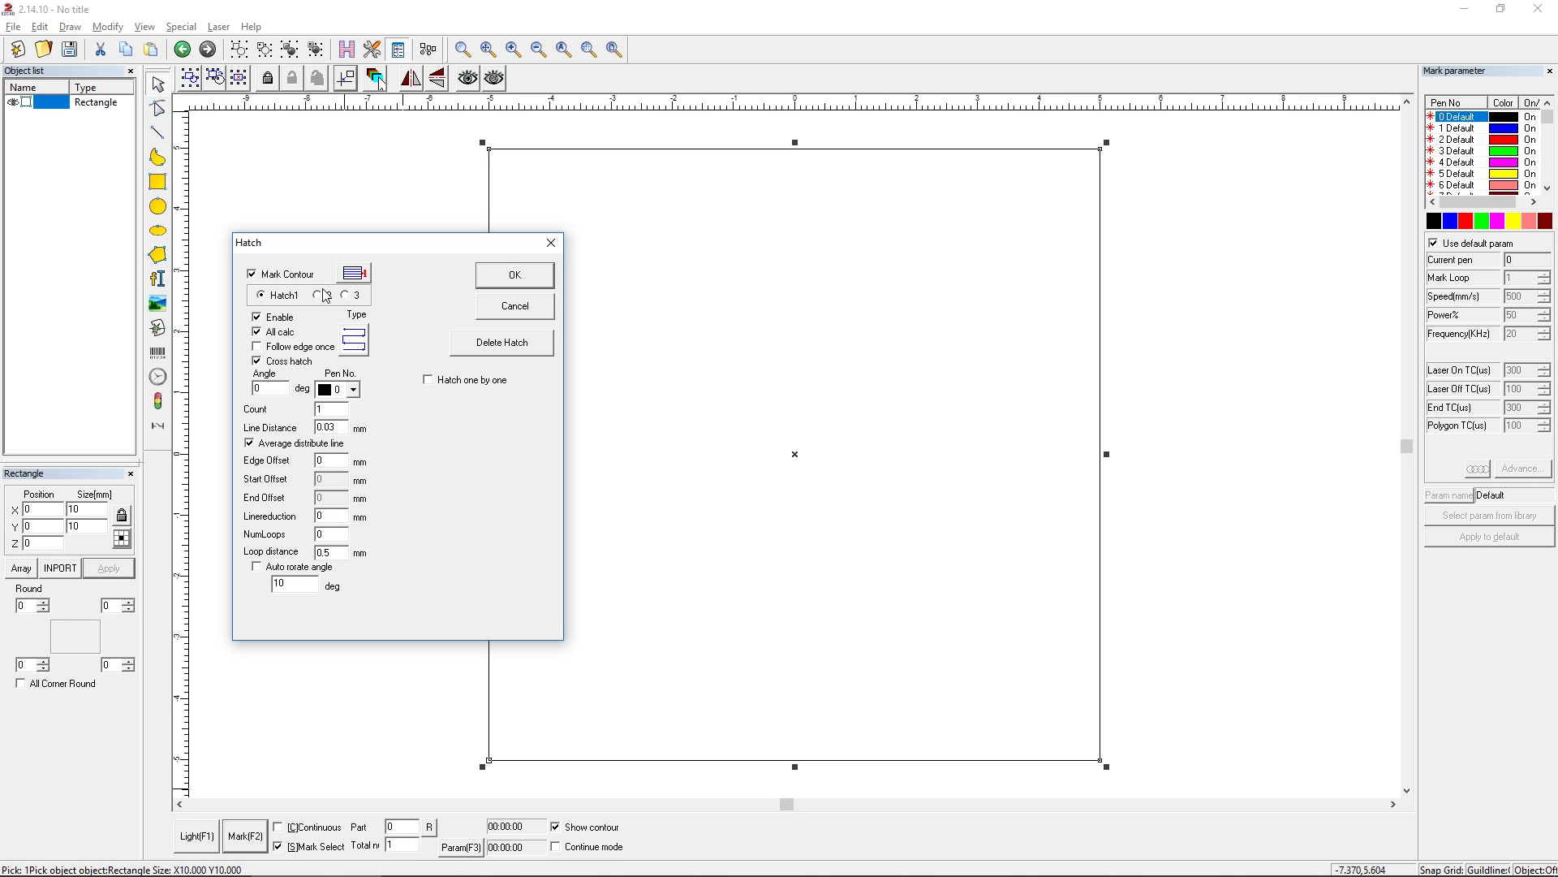
left_click(257, 317)
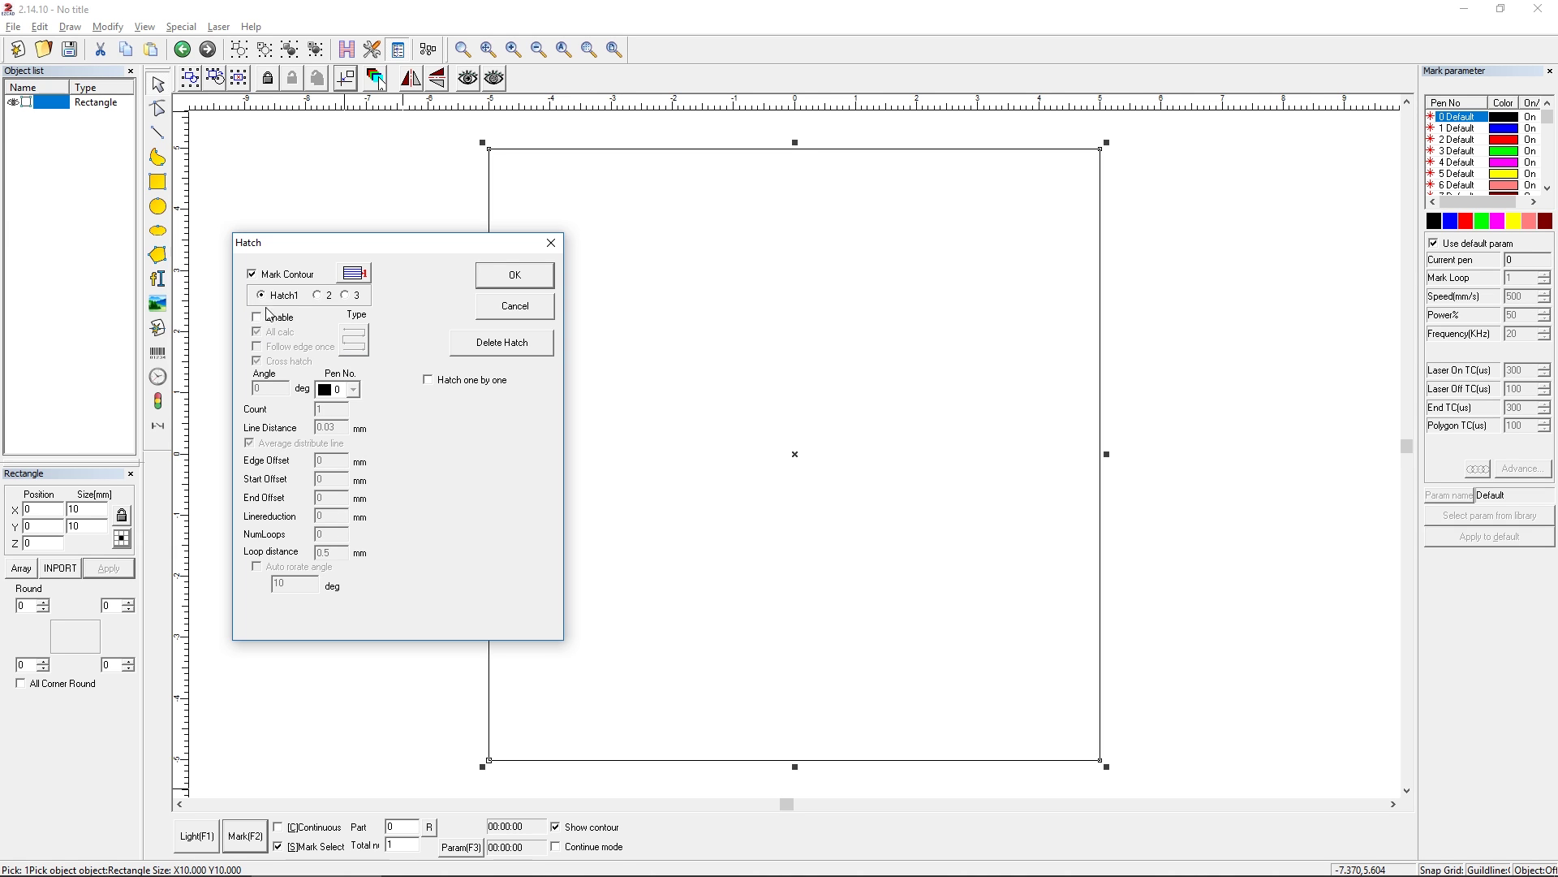
left_click(258, 317)
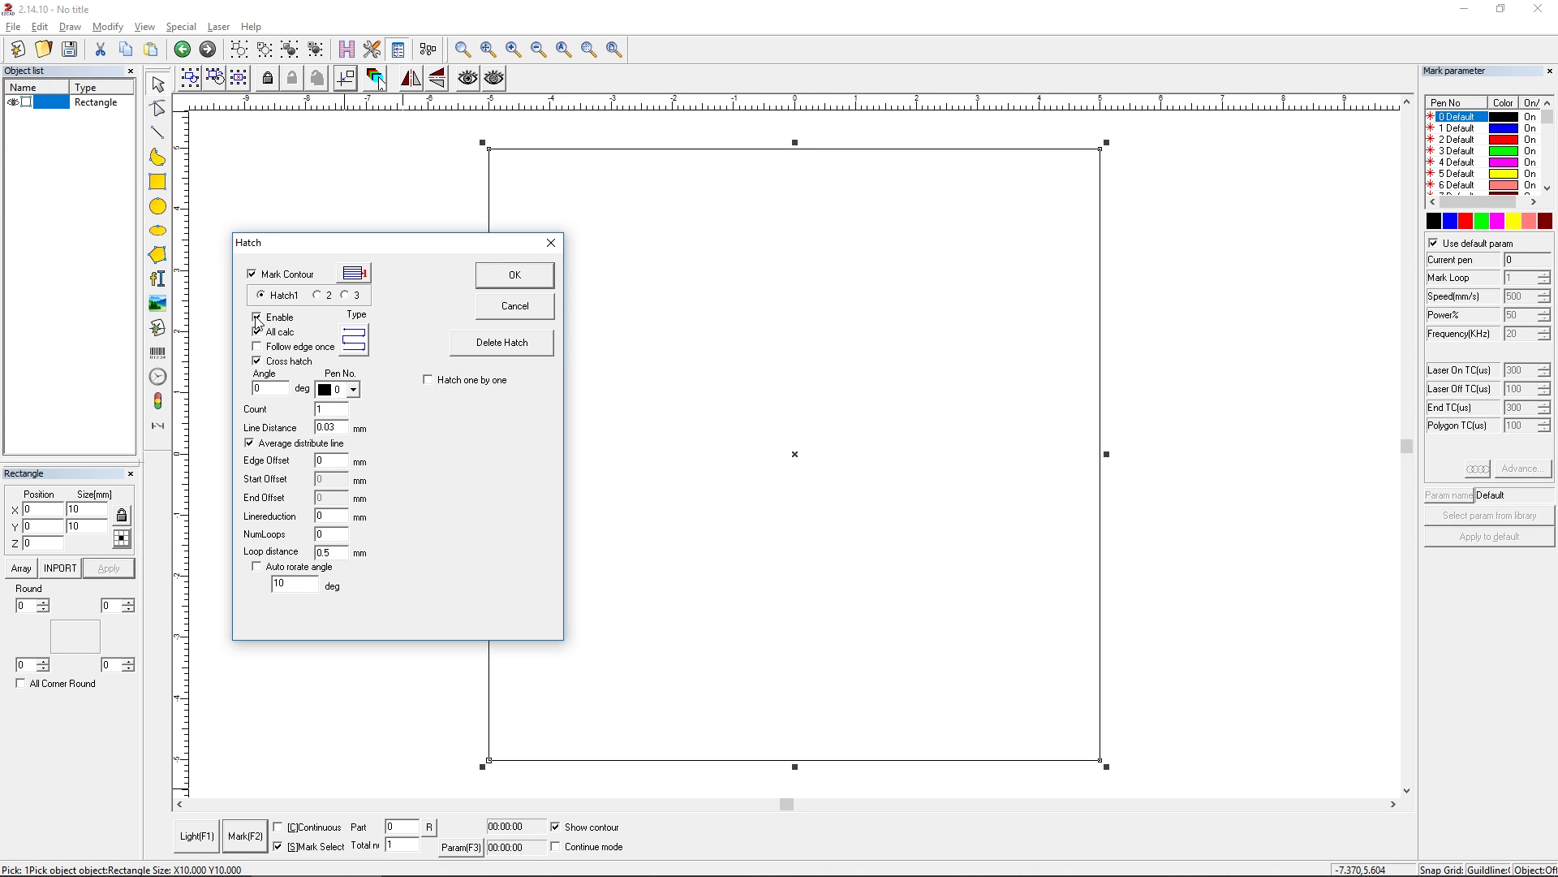
left_click(317, 295)
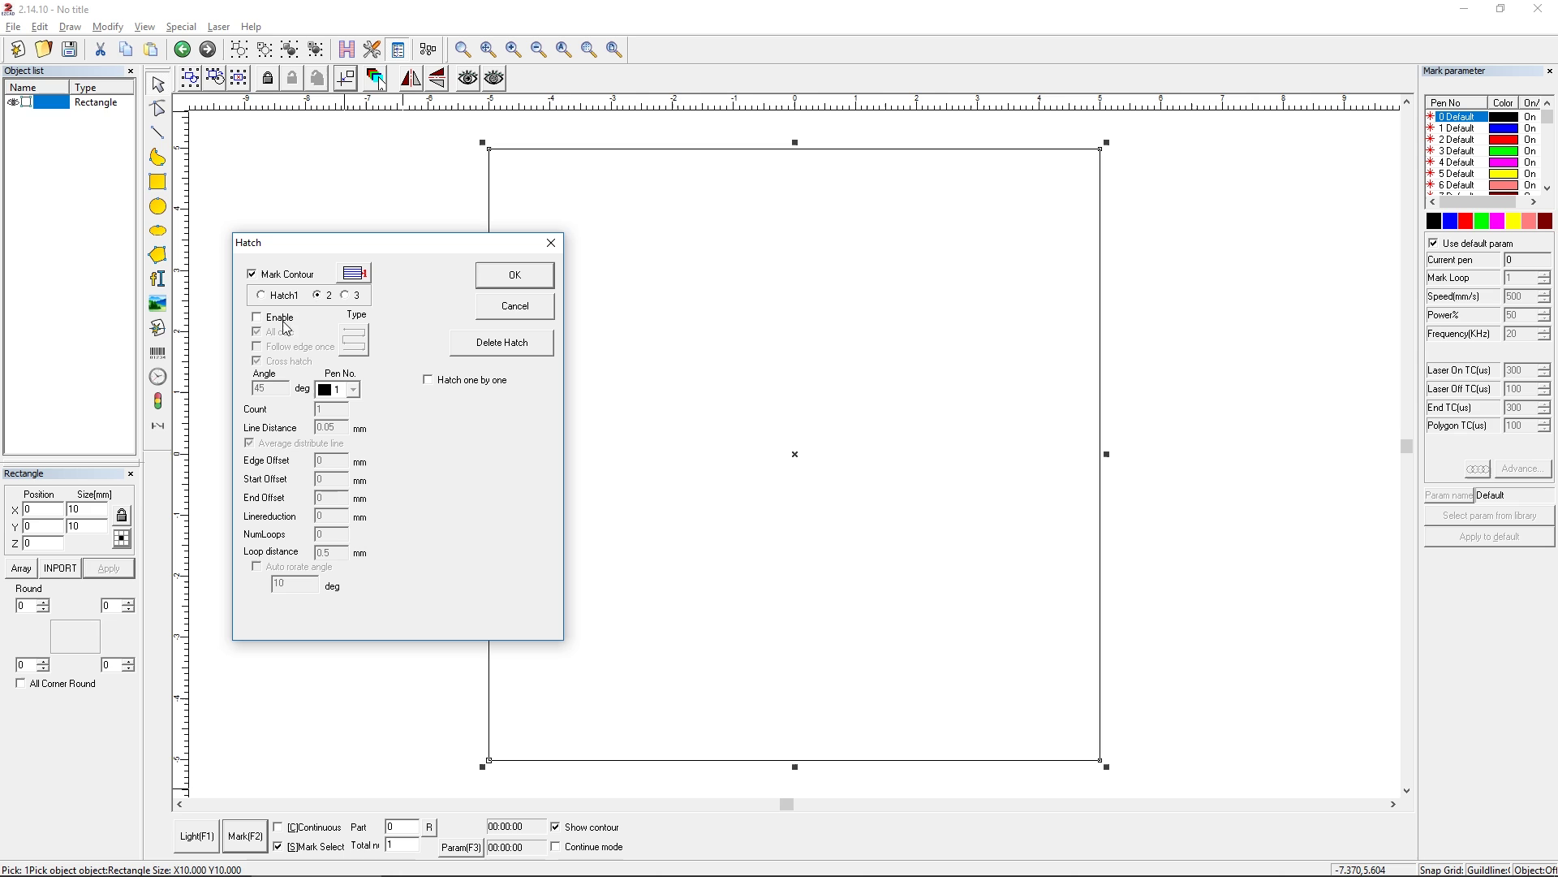
left_click(344, 295)
left_click(264, 295)
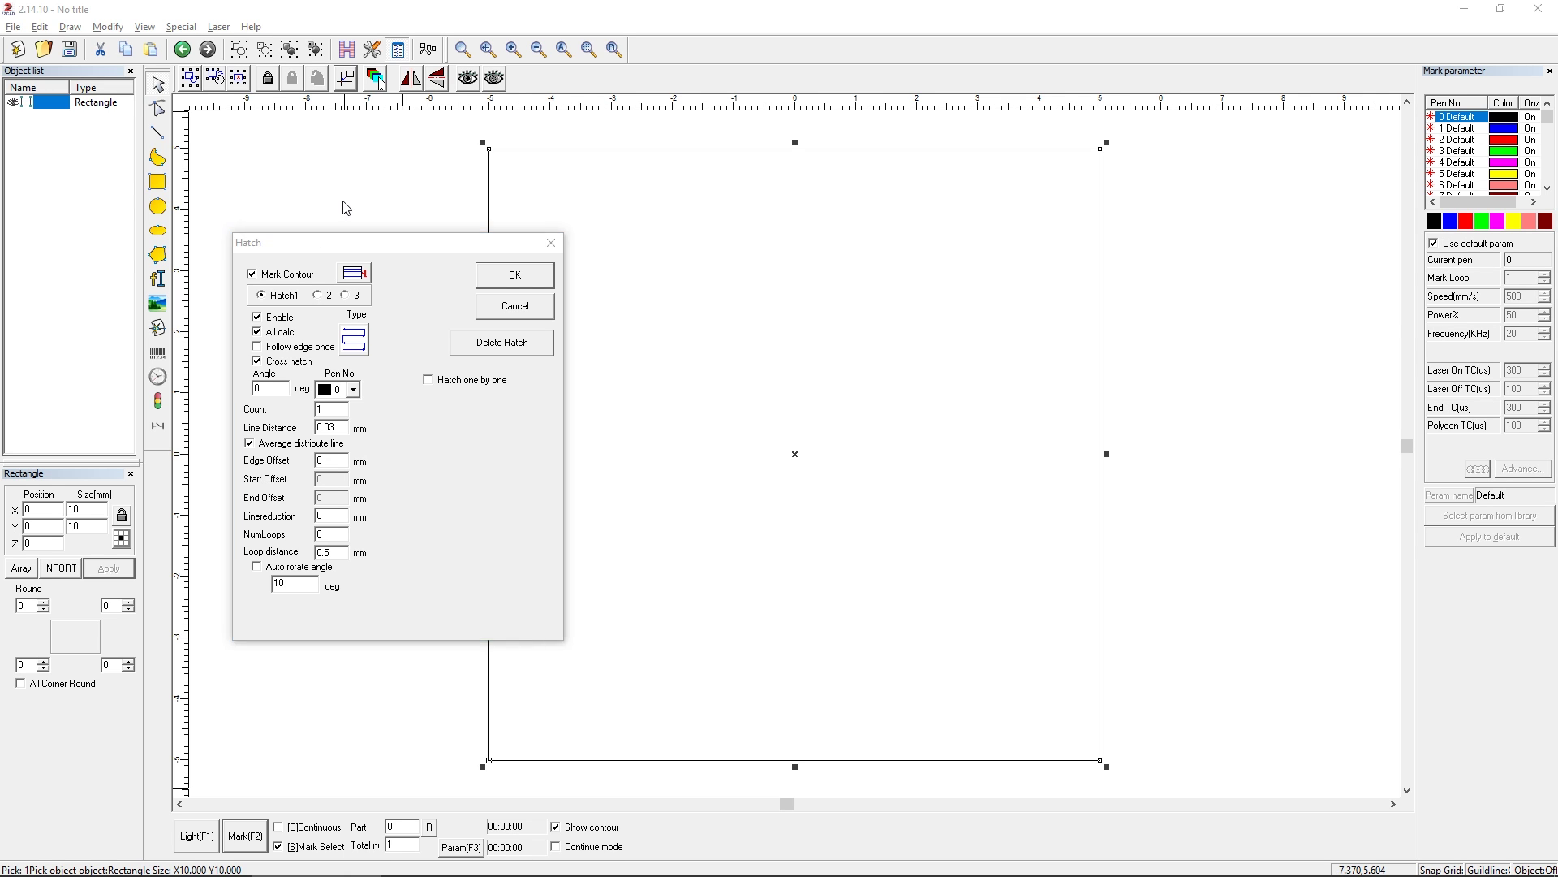
Cancel the hatch dialog, draw a circle left of the square, and select both shapes.
left_click(511, 306)
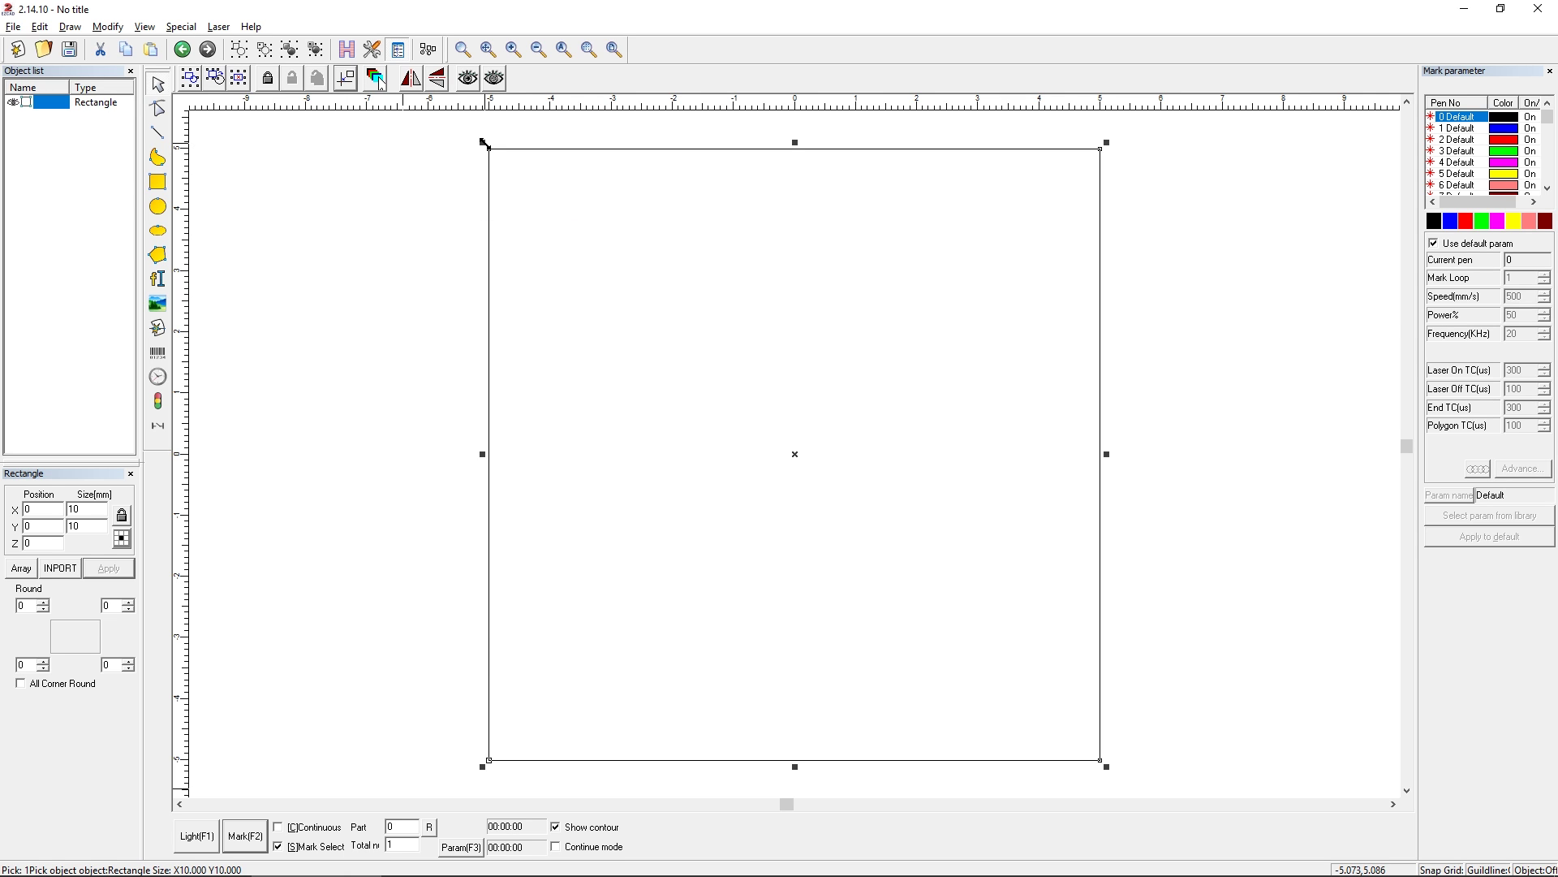
left_click(158, 205)
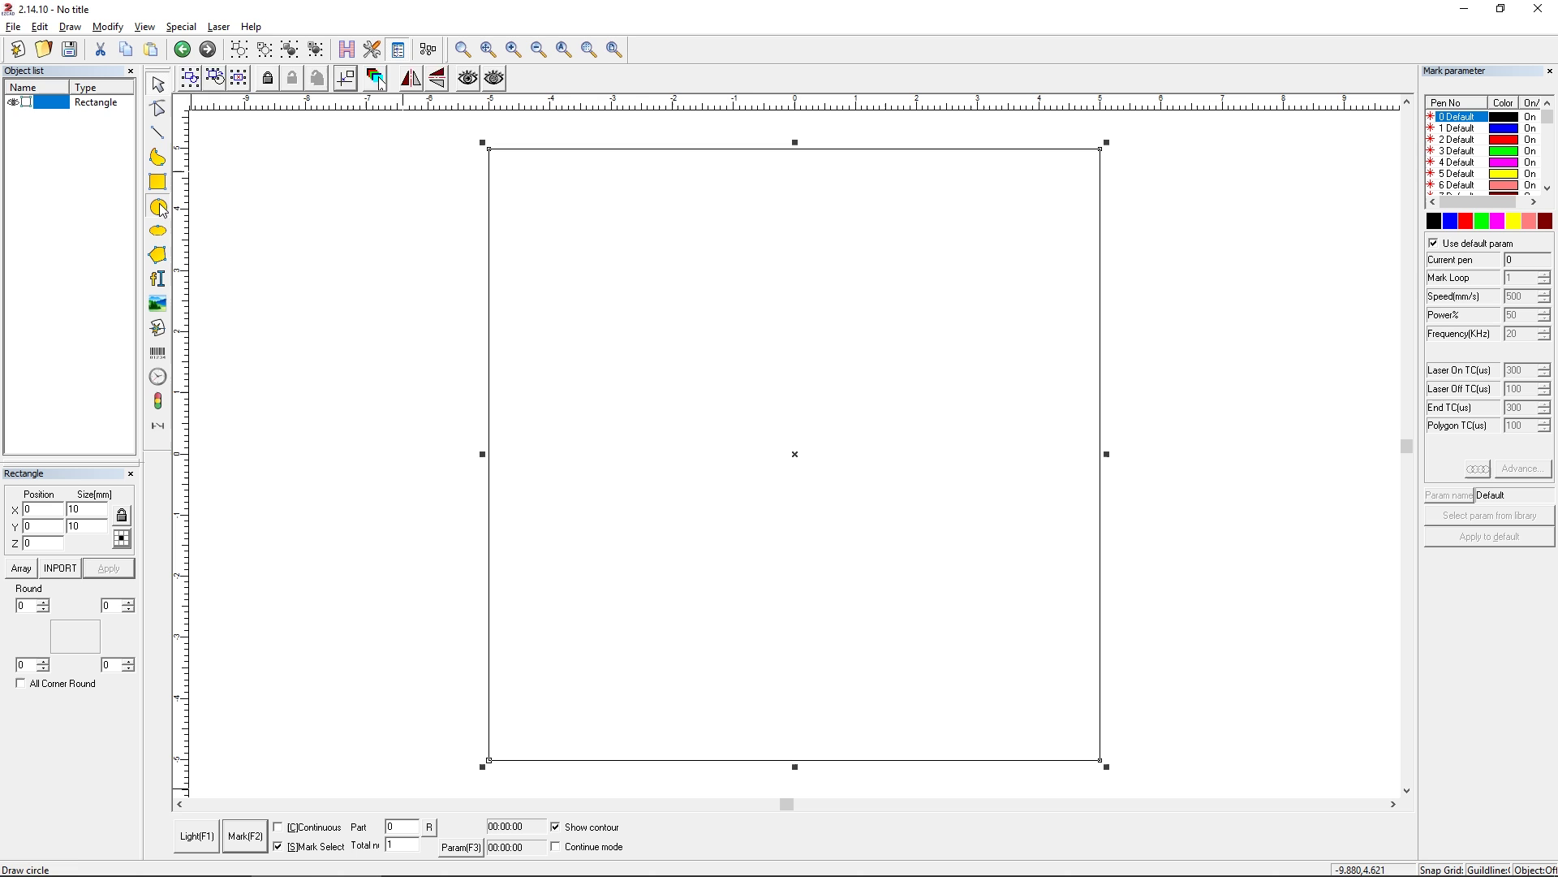
left_click(289, 209)
left_click(414, 289)
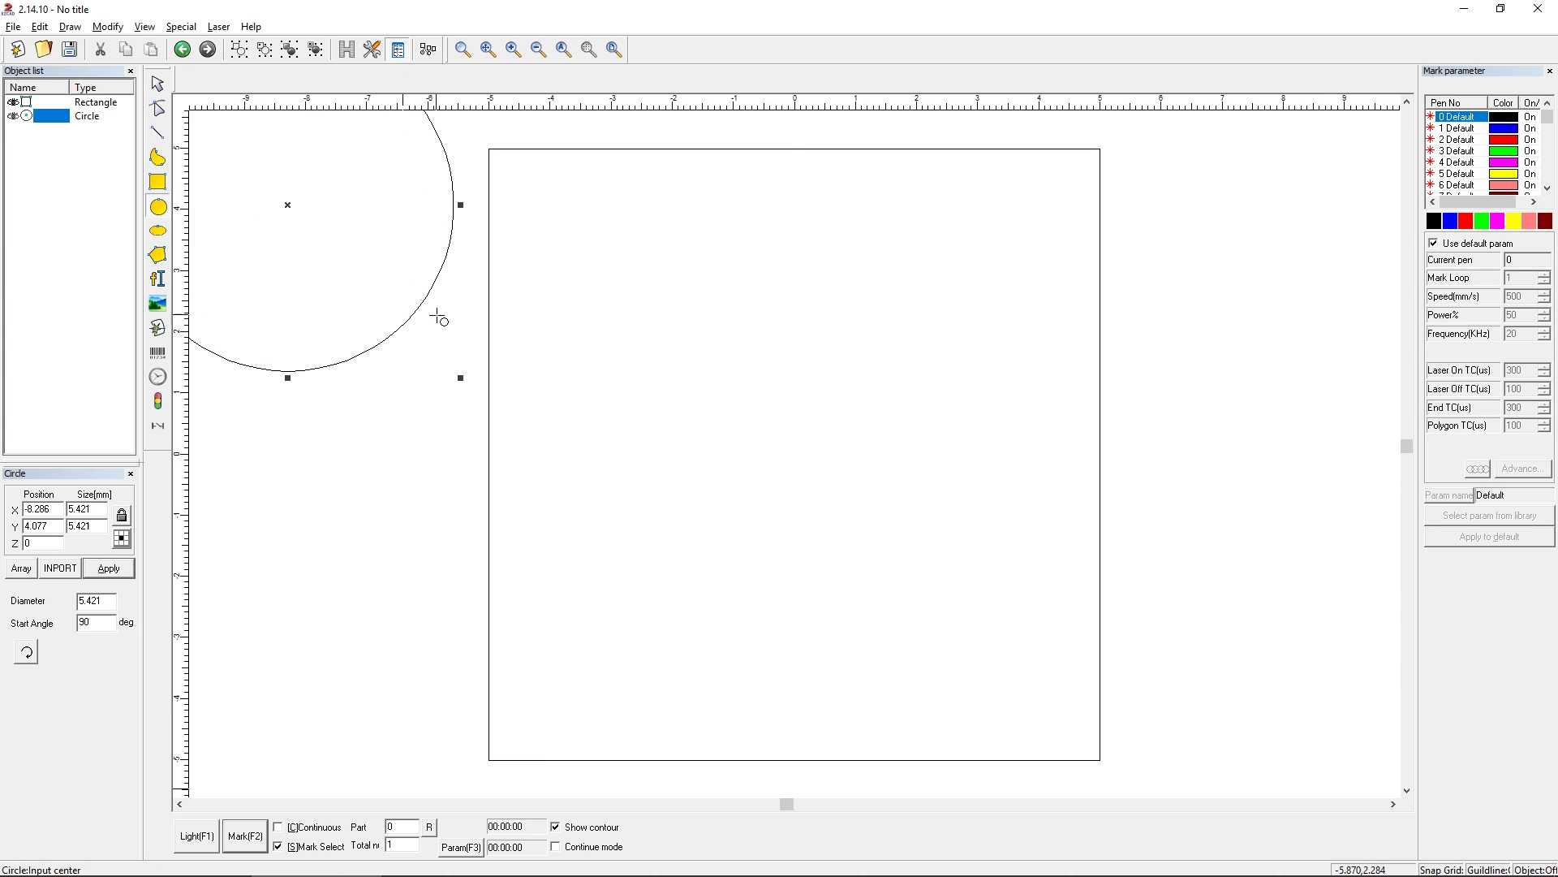
left_click(563, 50)
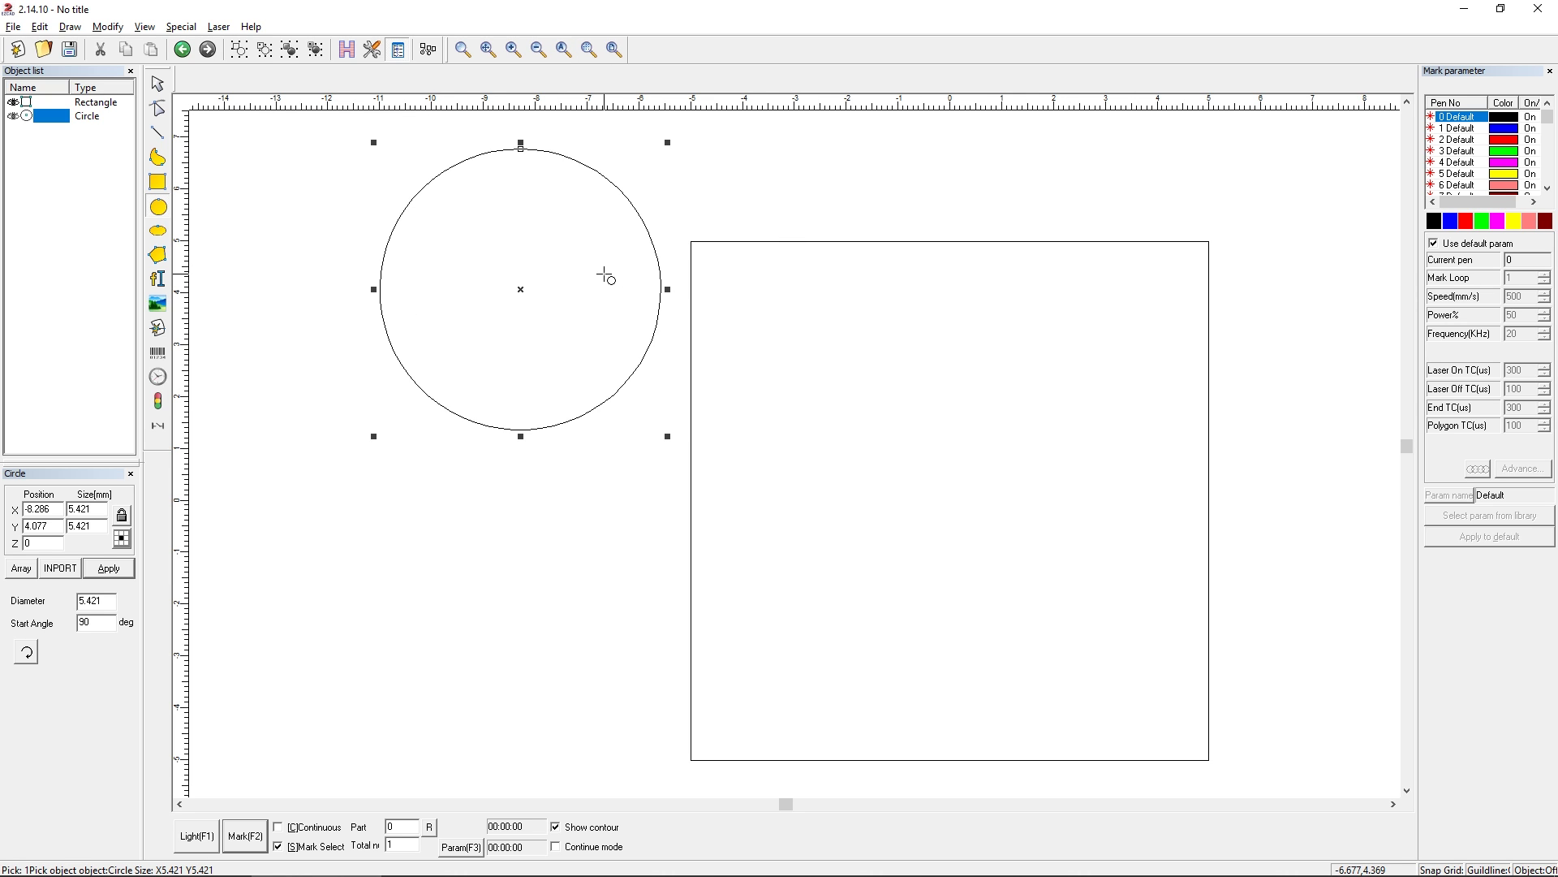
left_click_drag(817, 154, 489, 323)
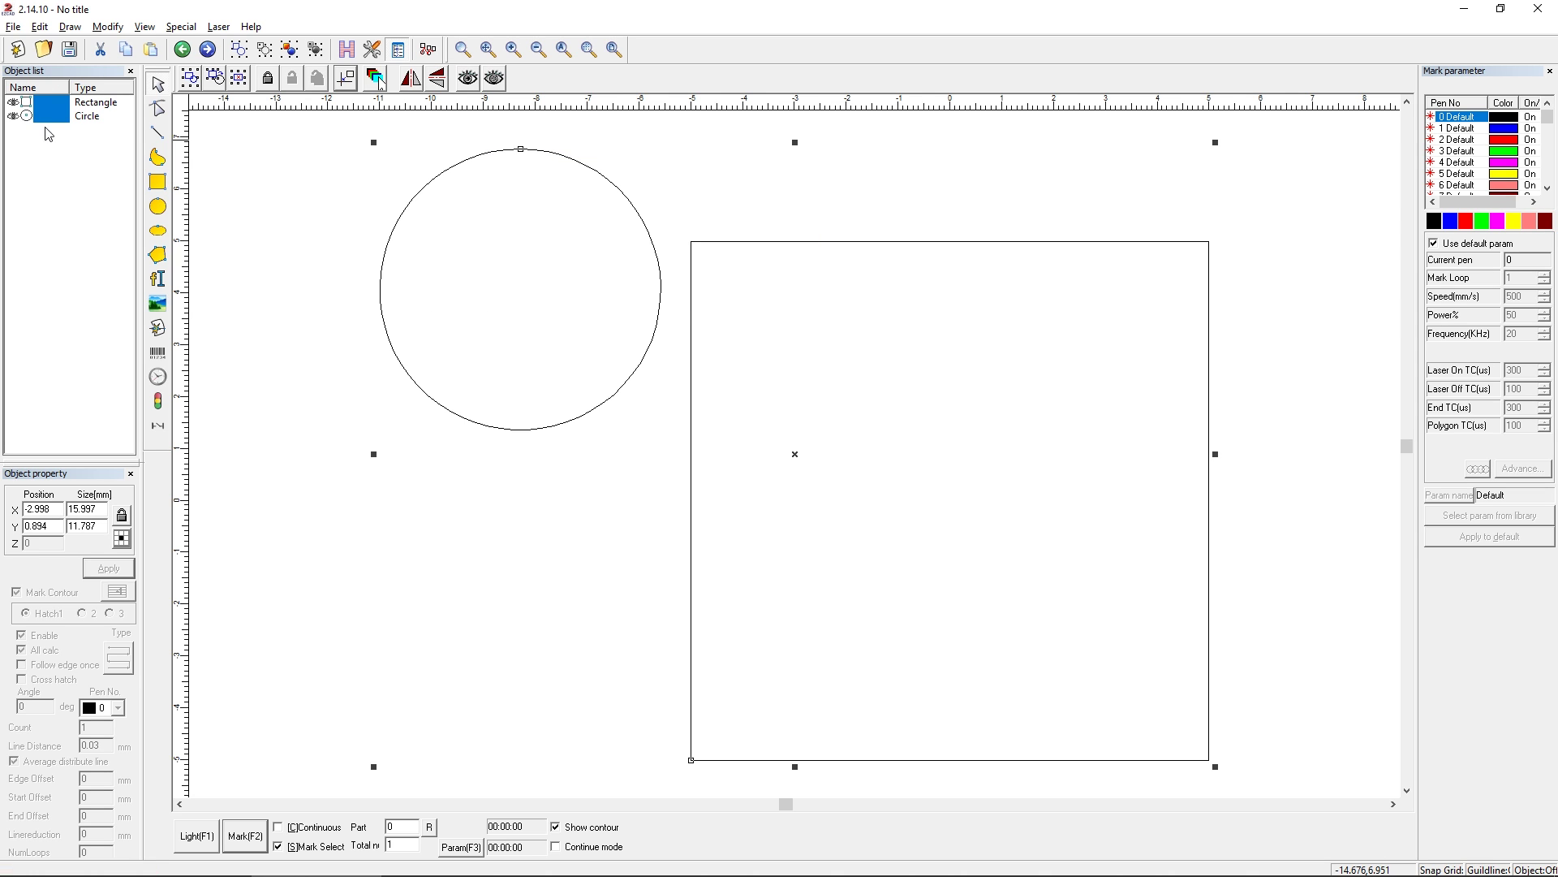
Hatch both shapes with a 1 mm line distance, then undo the hatch.
left_click(347, 50)
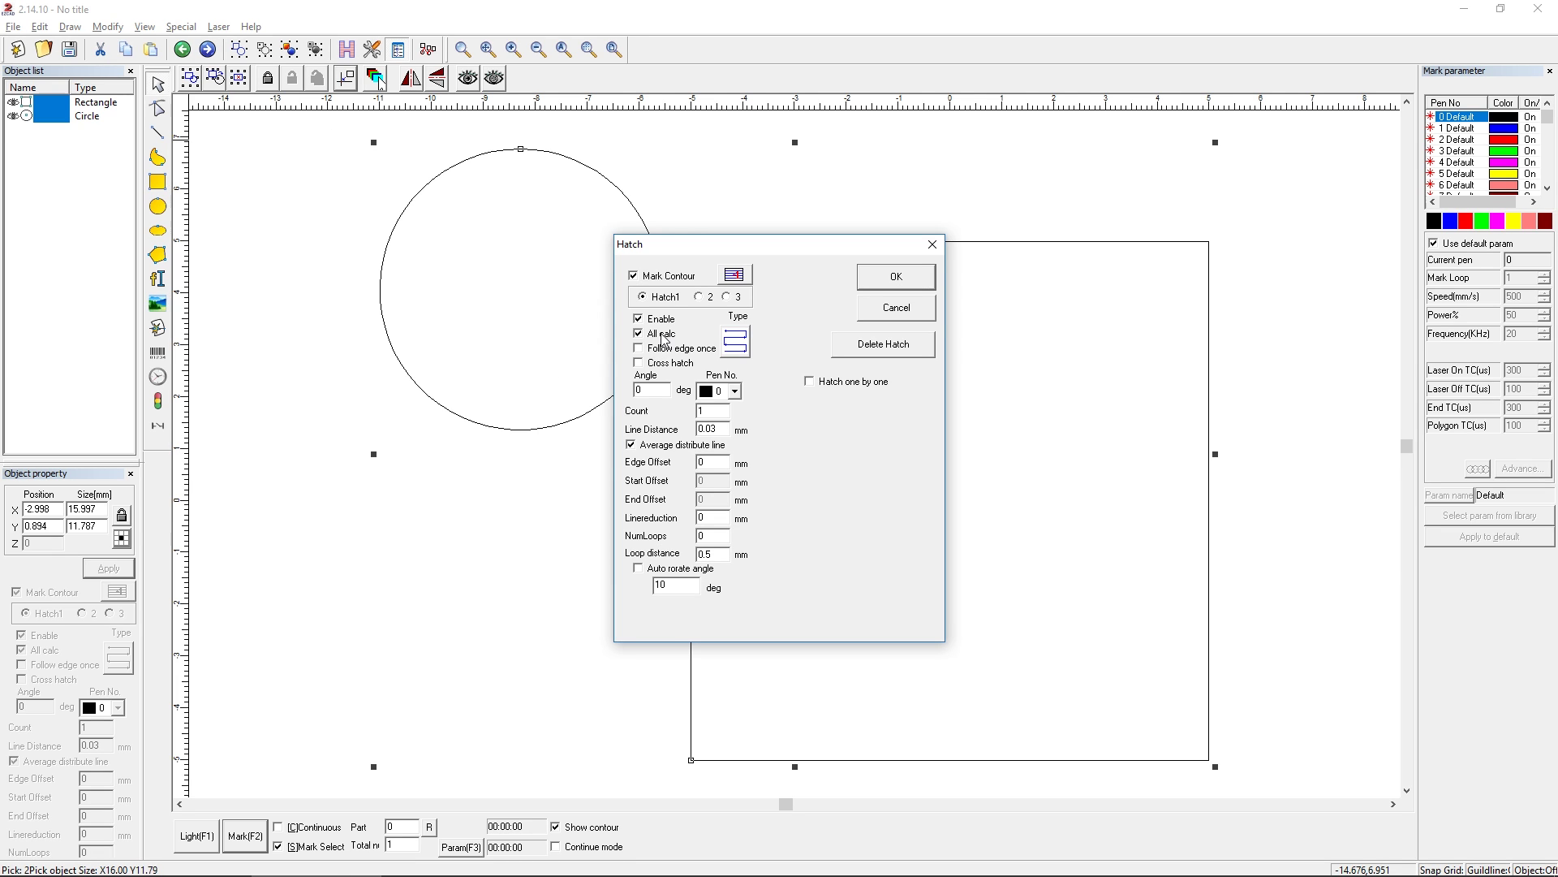
double_click(718, 430)
type("1")
left_click(914, 284)
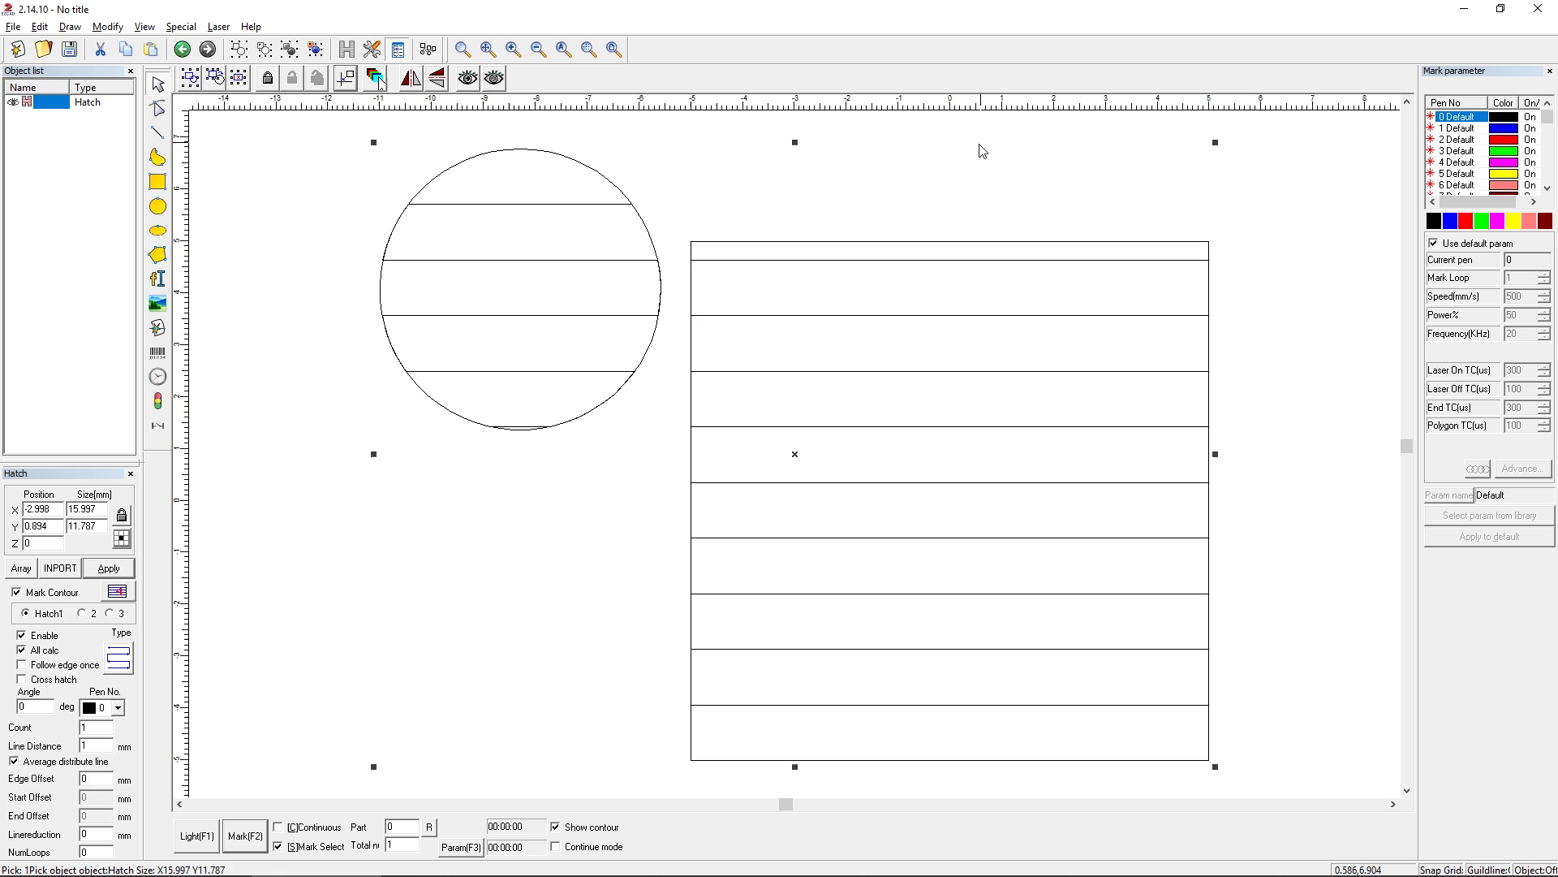
key("ctrl+z")
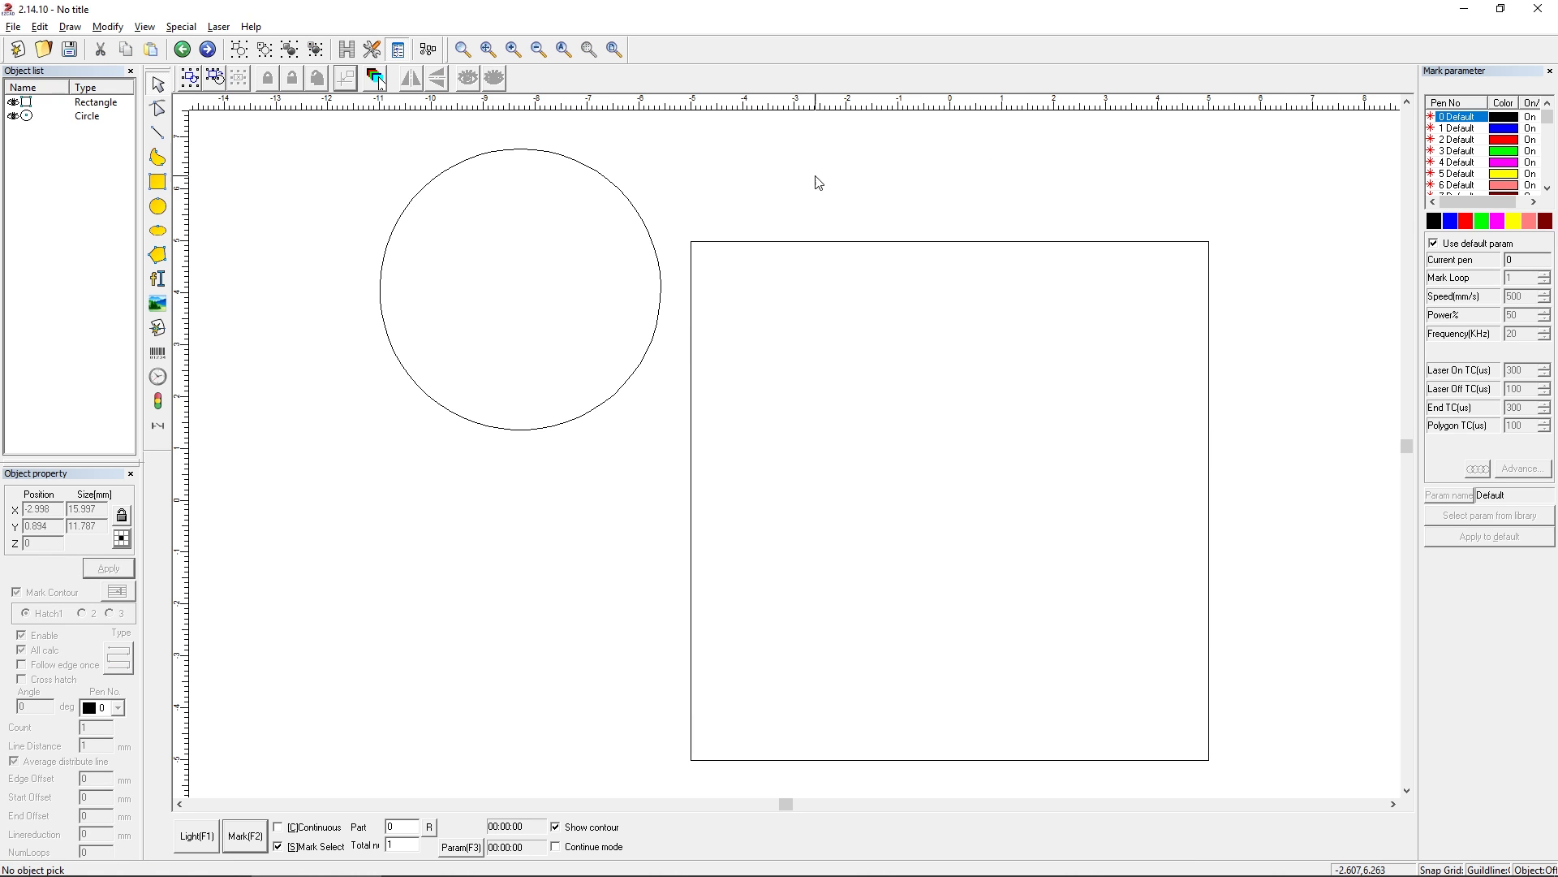
Hatch the circle and square together as one object and enable All calc.
left_click_drag(862, 132, 589, 298)
left_click(346, 49)
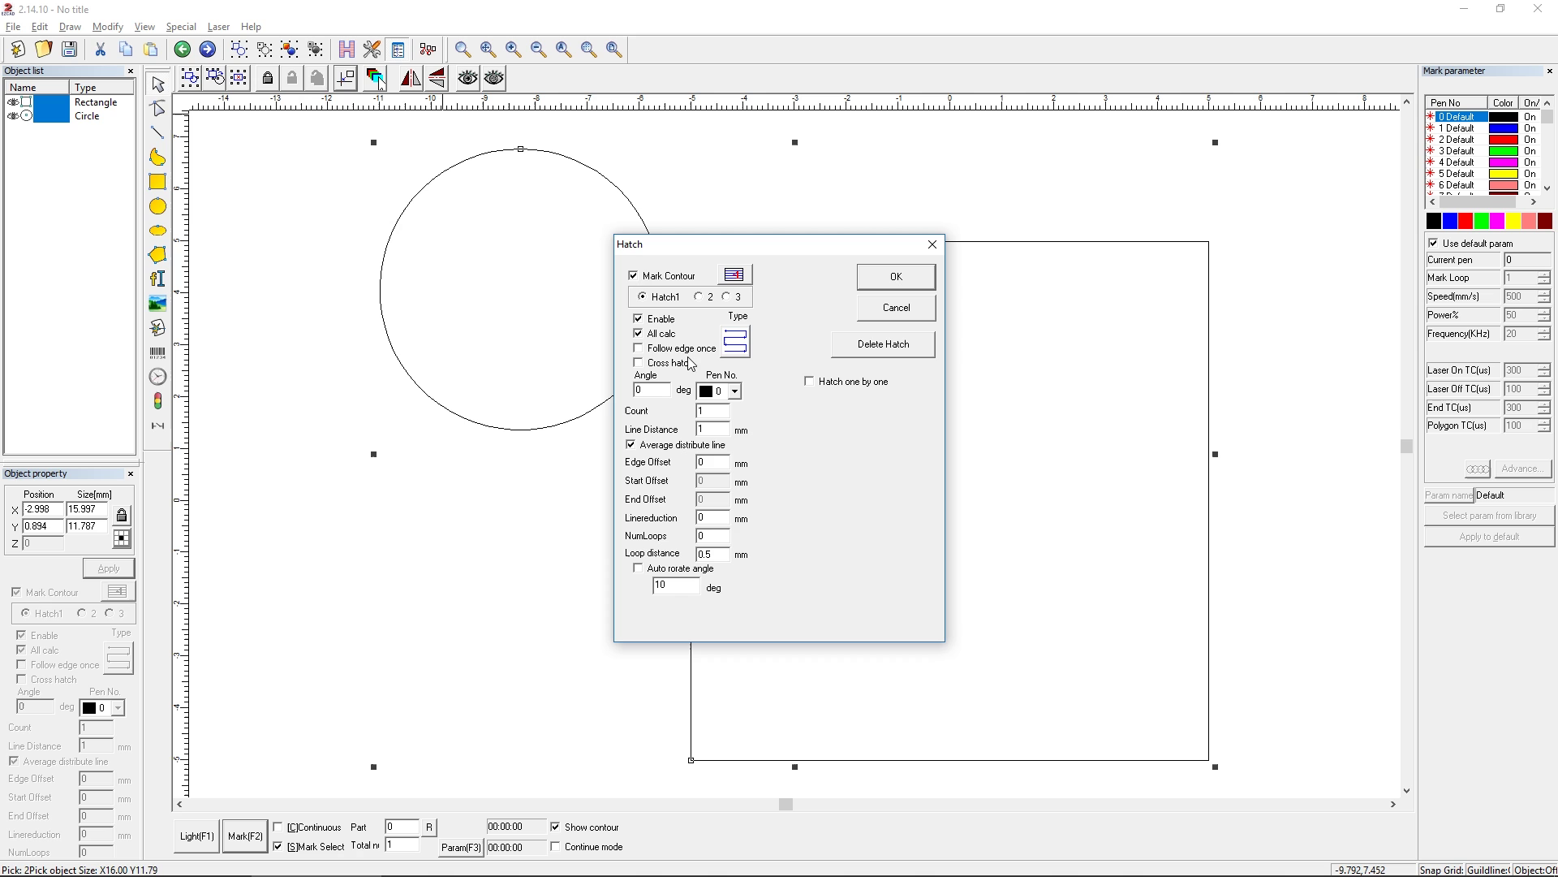
left_click(890, 288)
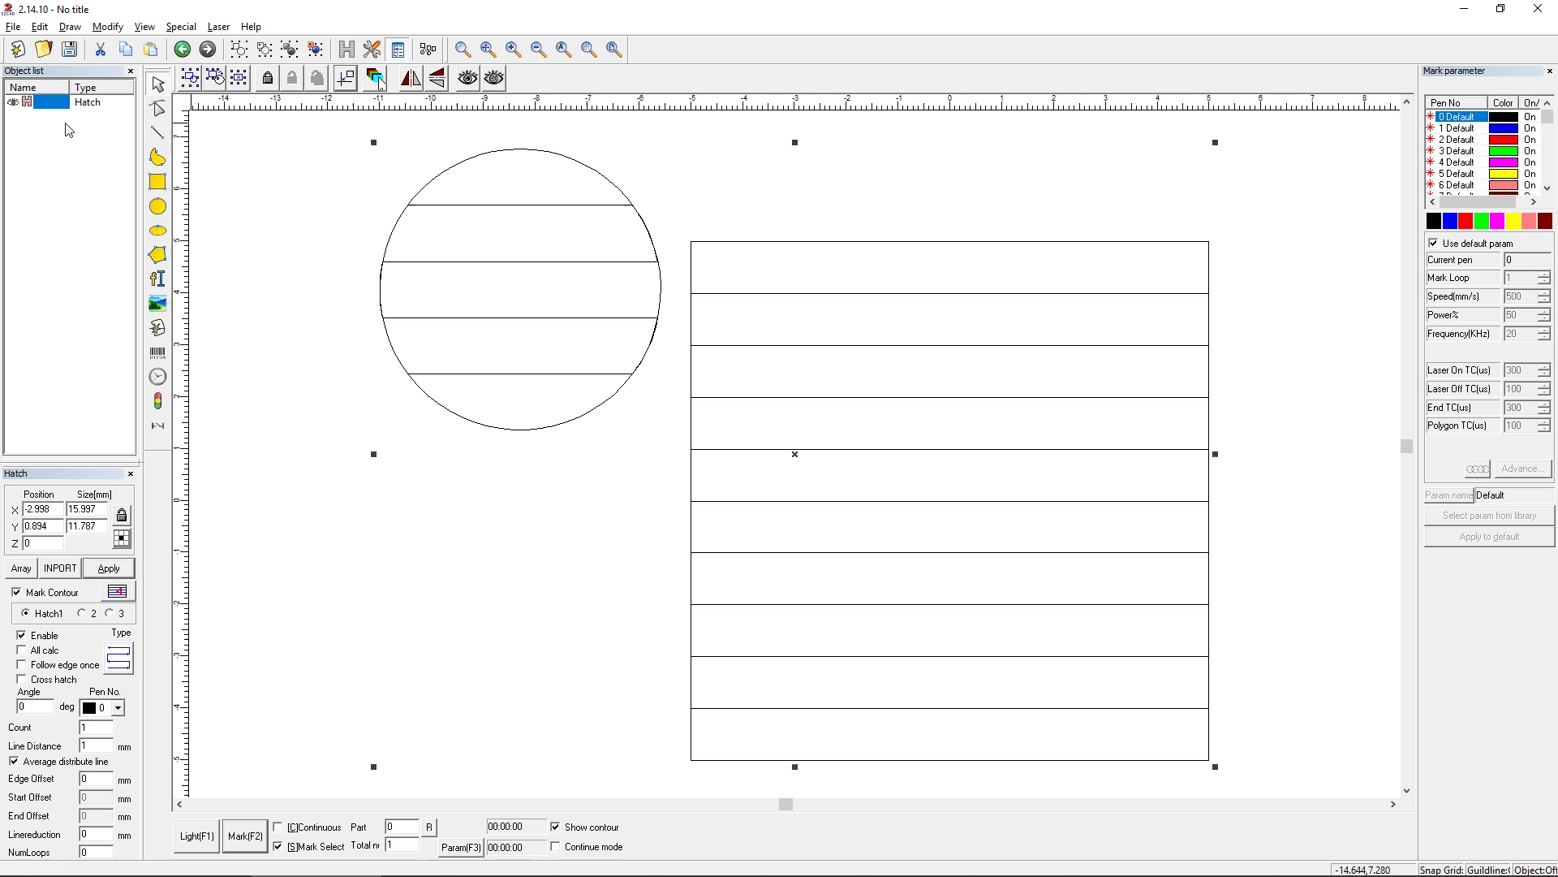
left_click(22, 650)
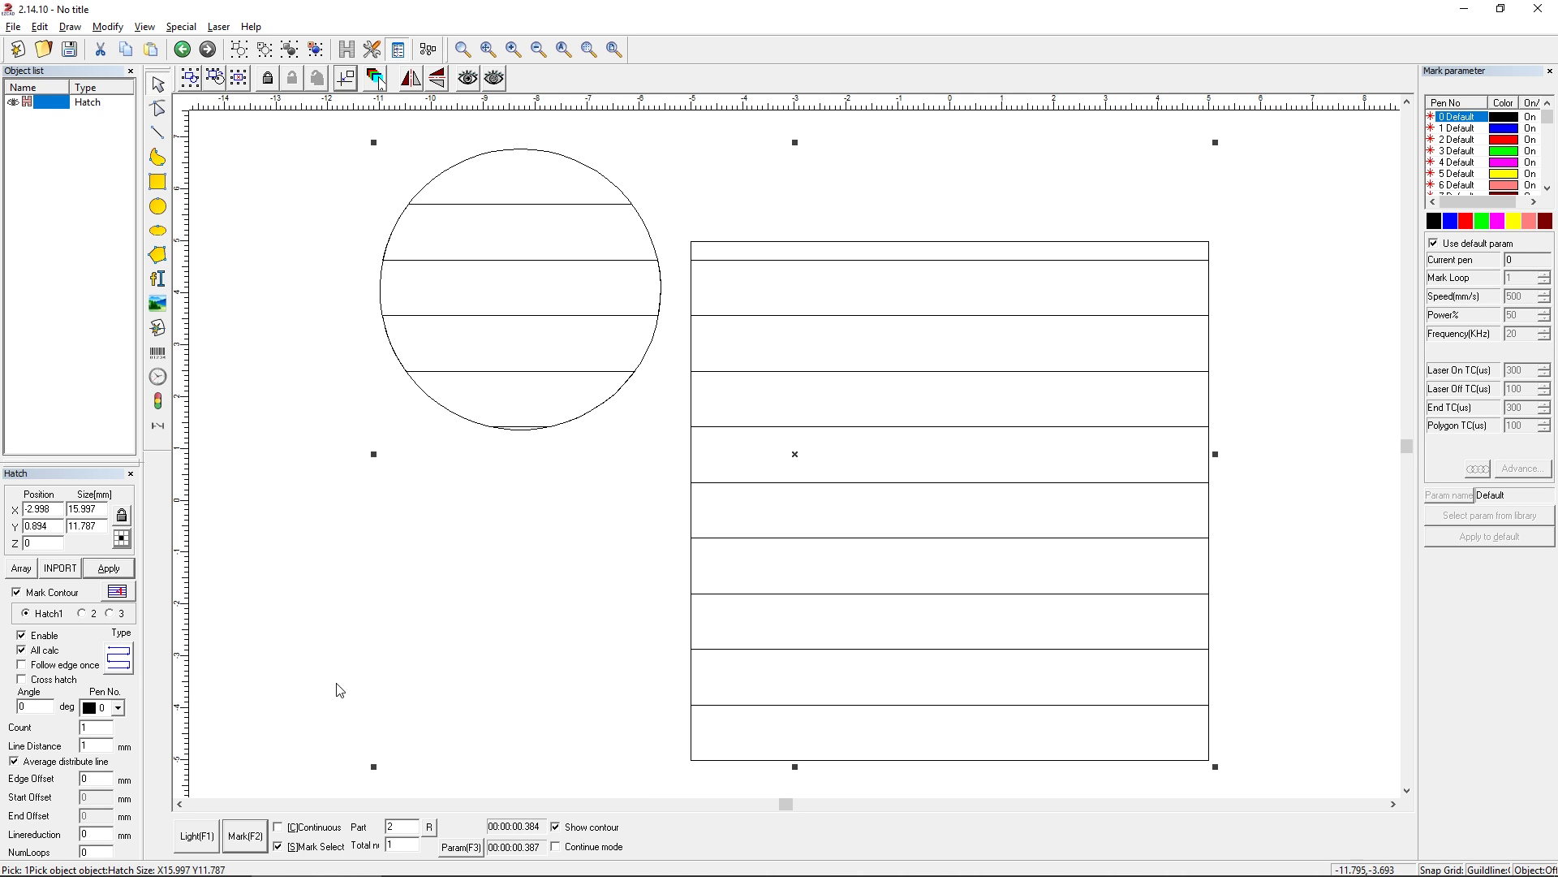
Undo back to the lone square, select it, and zoom to fit.
left_click(274, 437)
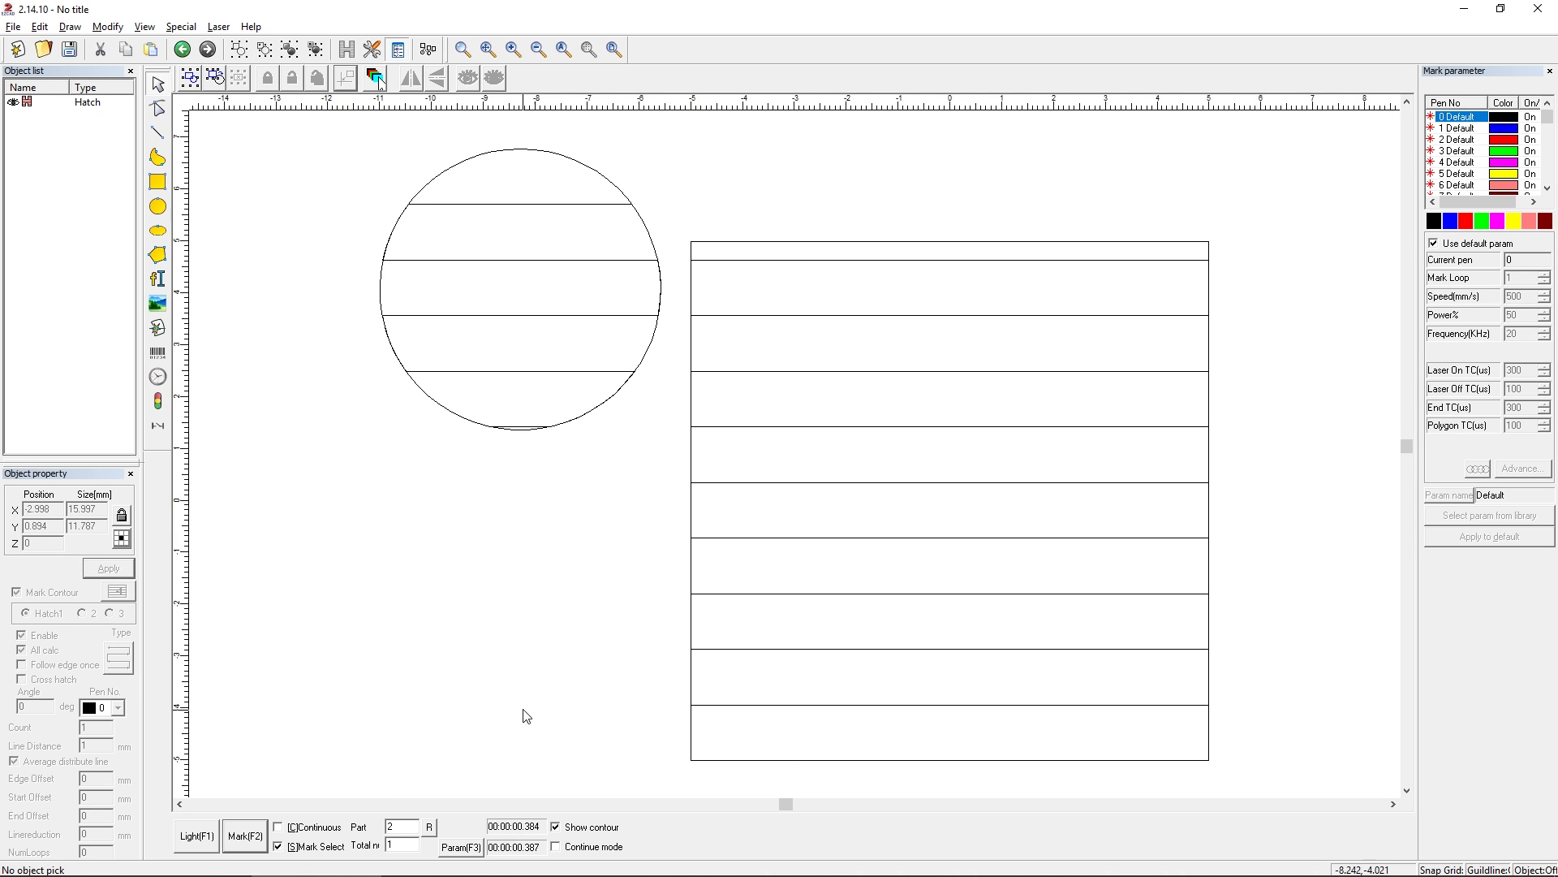
key("ctrl+z")
key("ctrl+z")
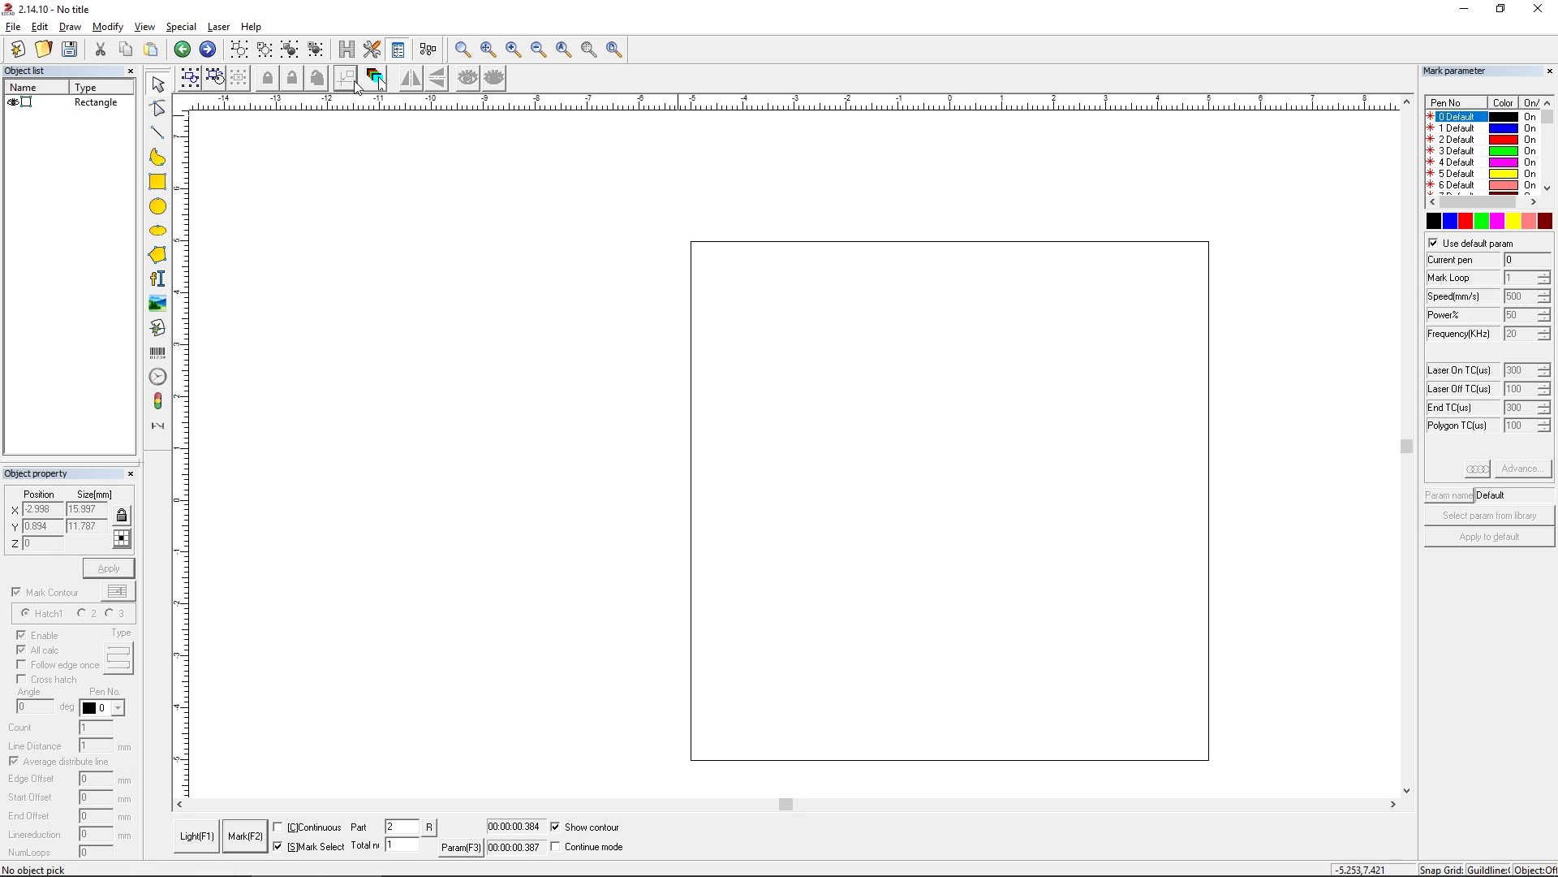
left_click(692, 242)
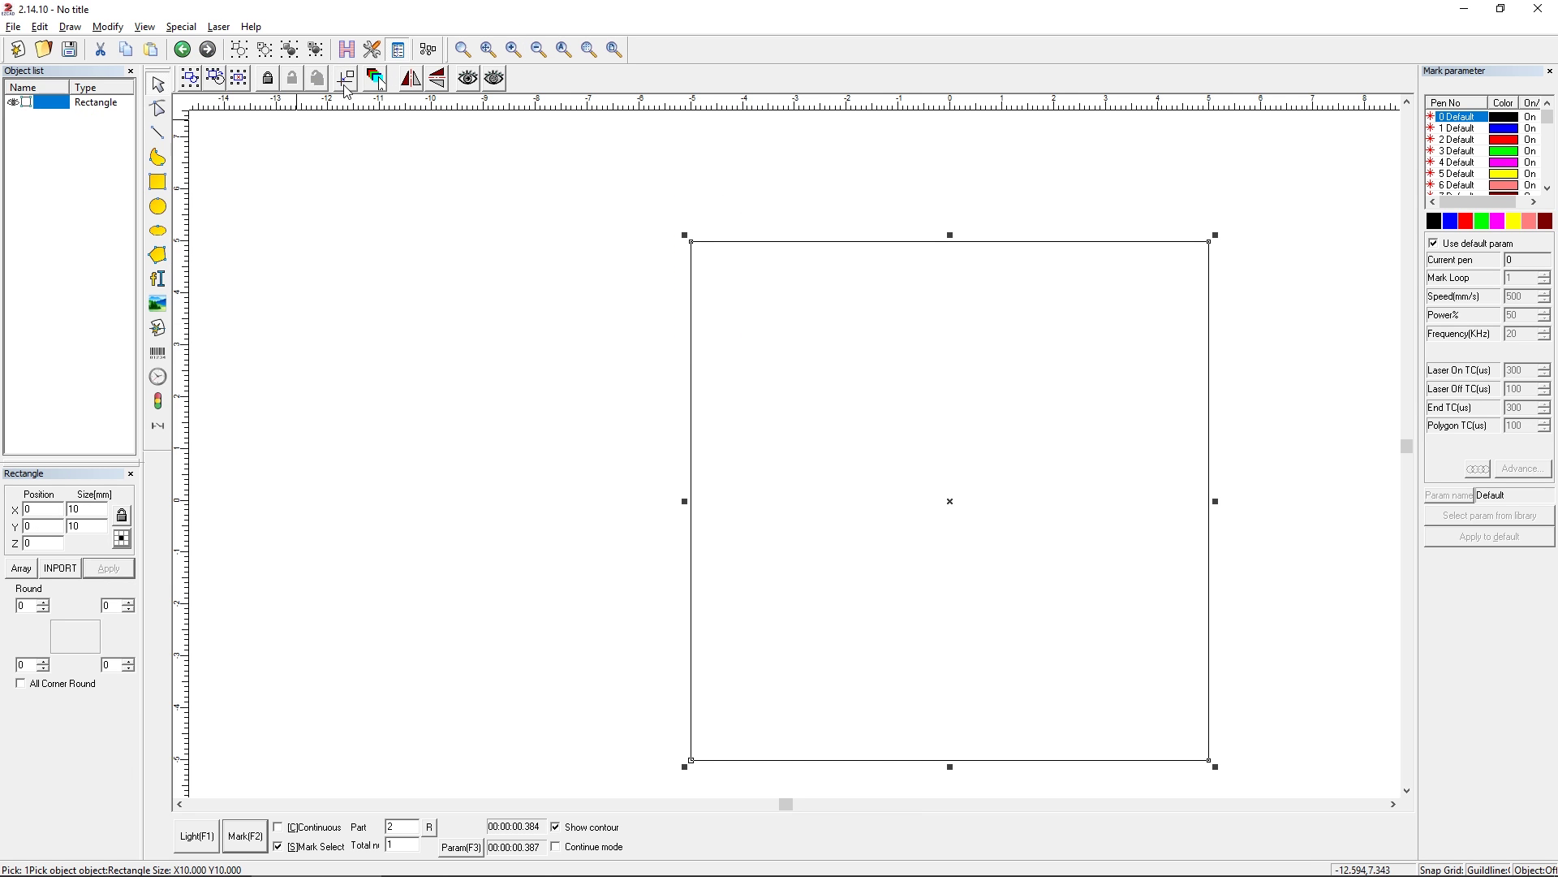
left_click(559, 59)
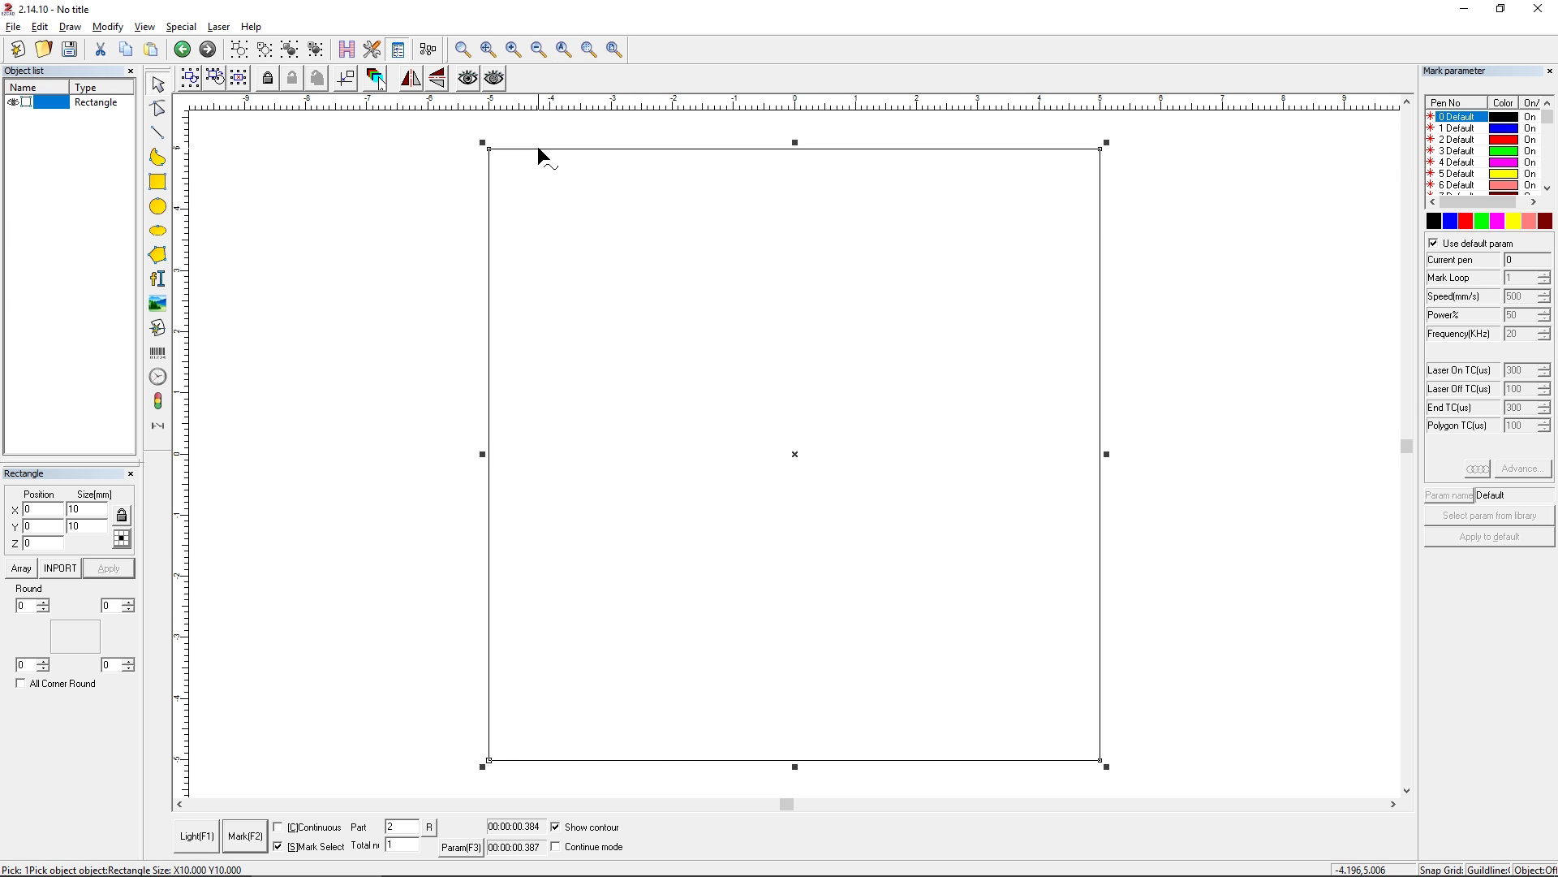
Set up the square's hatch with Cross hatch on, angle 0 and line distance 1 mm.
left_click(346, 49)
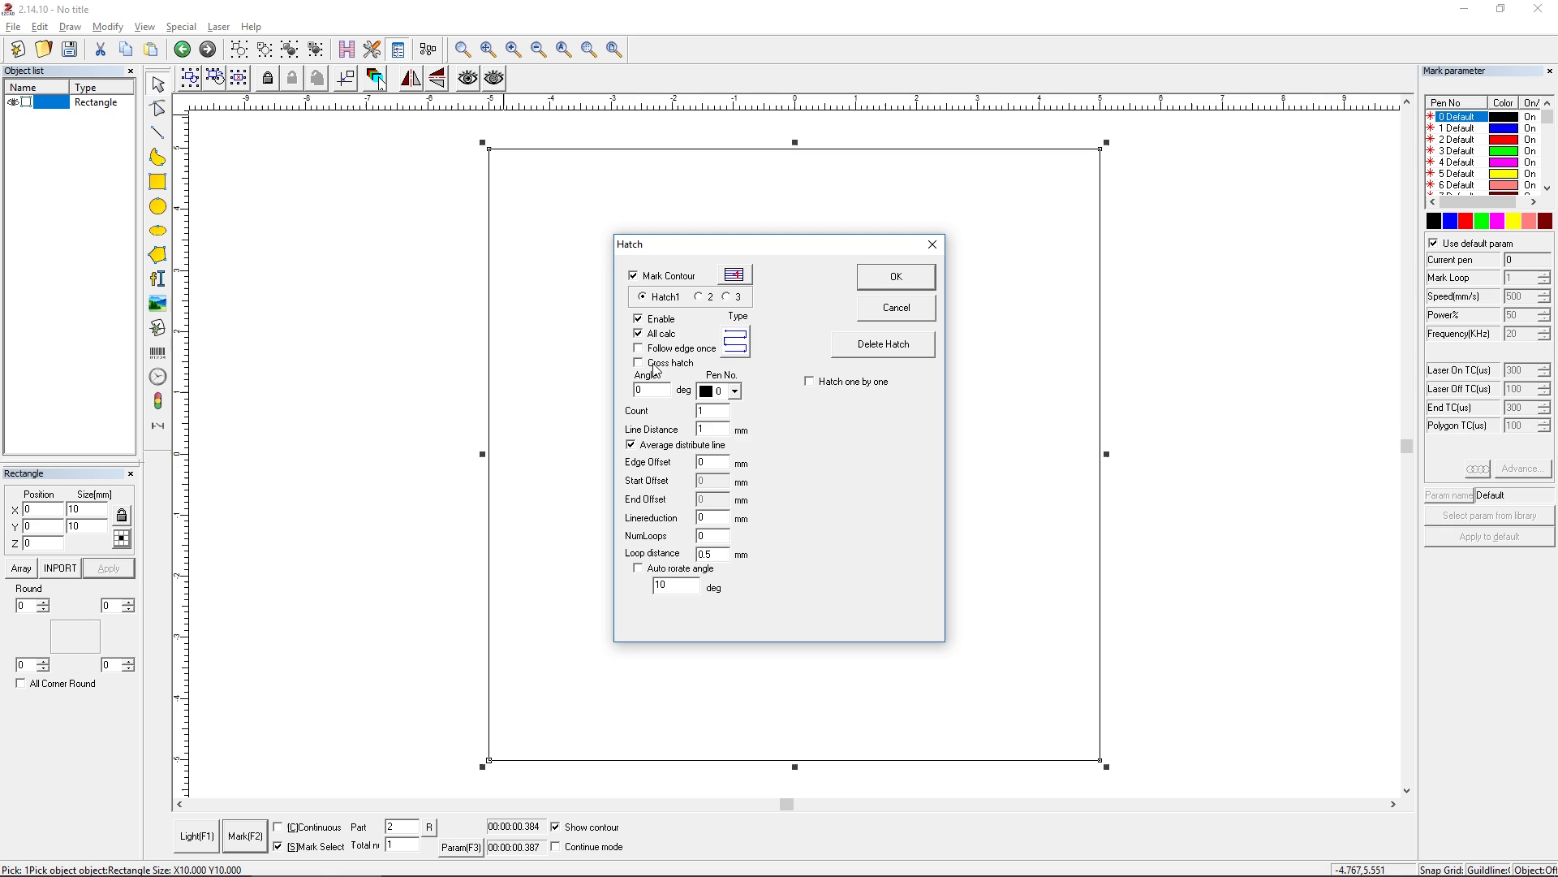
left_click(654, 365)
left_click_drag(653, 391, 623, 400)
left_click(655, 387)
left_click(715, 430)
Create the hatch, then turn on Average distribute line and turn off Cross hatch.
left_click(887, 285)
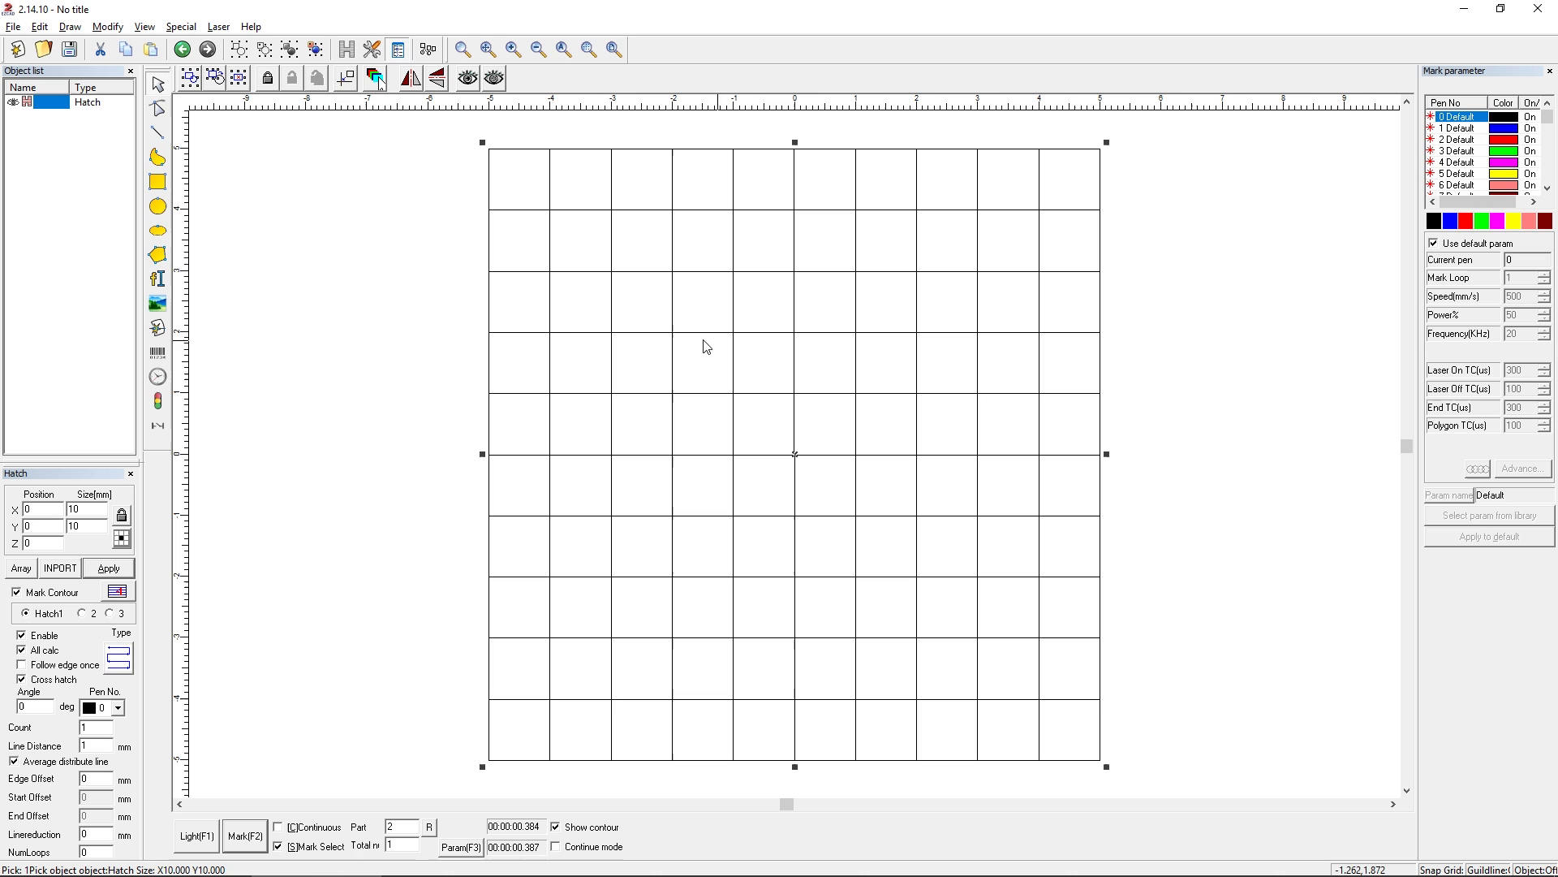
left_click(601, 142)
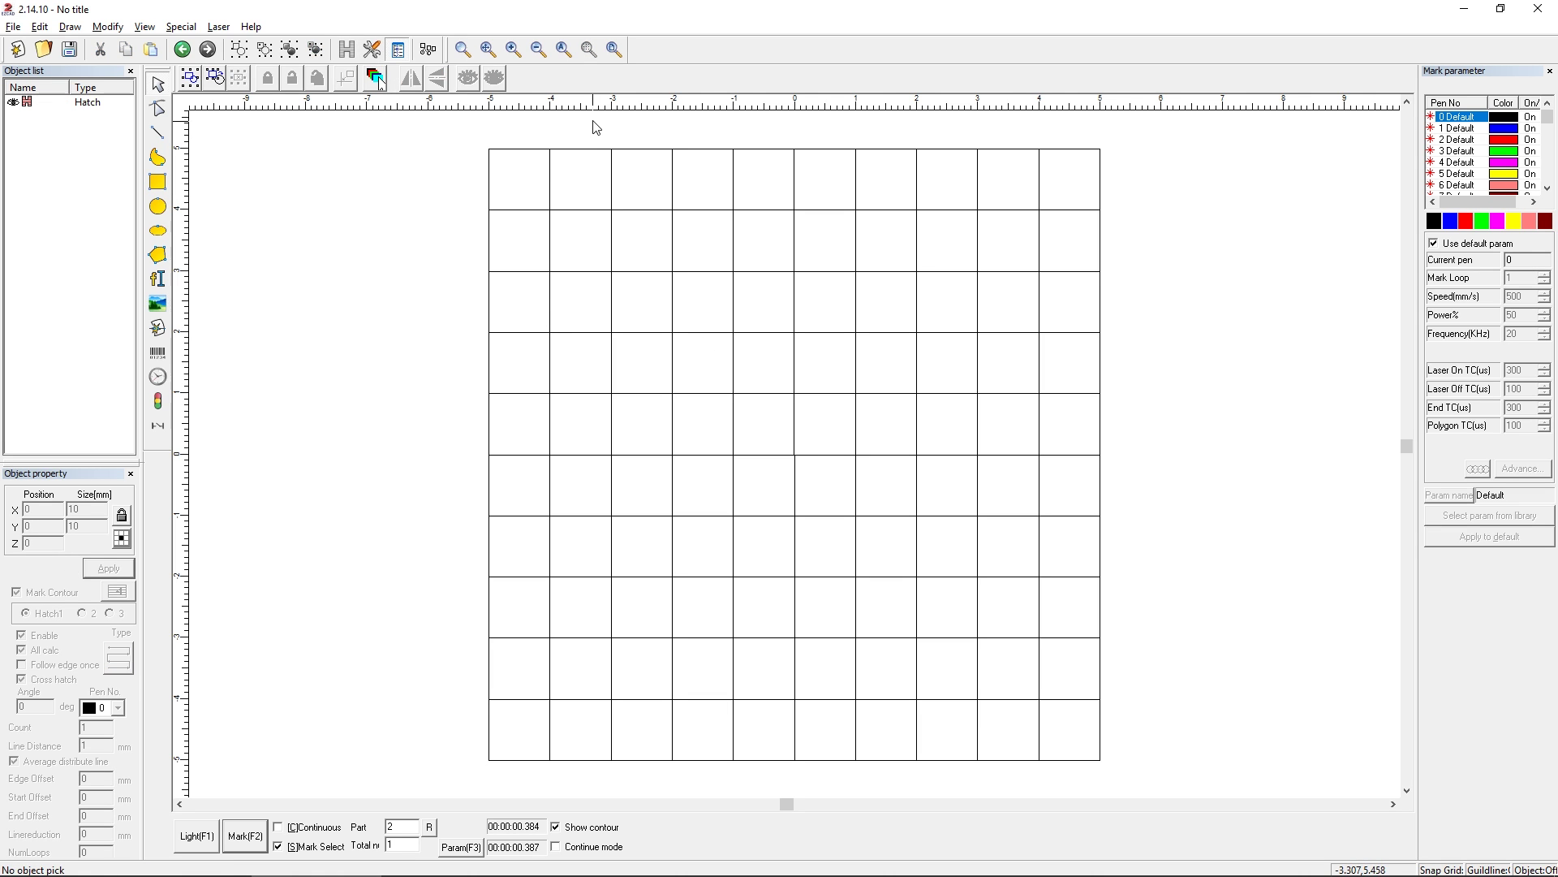
left_click_drag(592, 125, 386, 325)
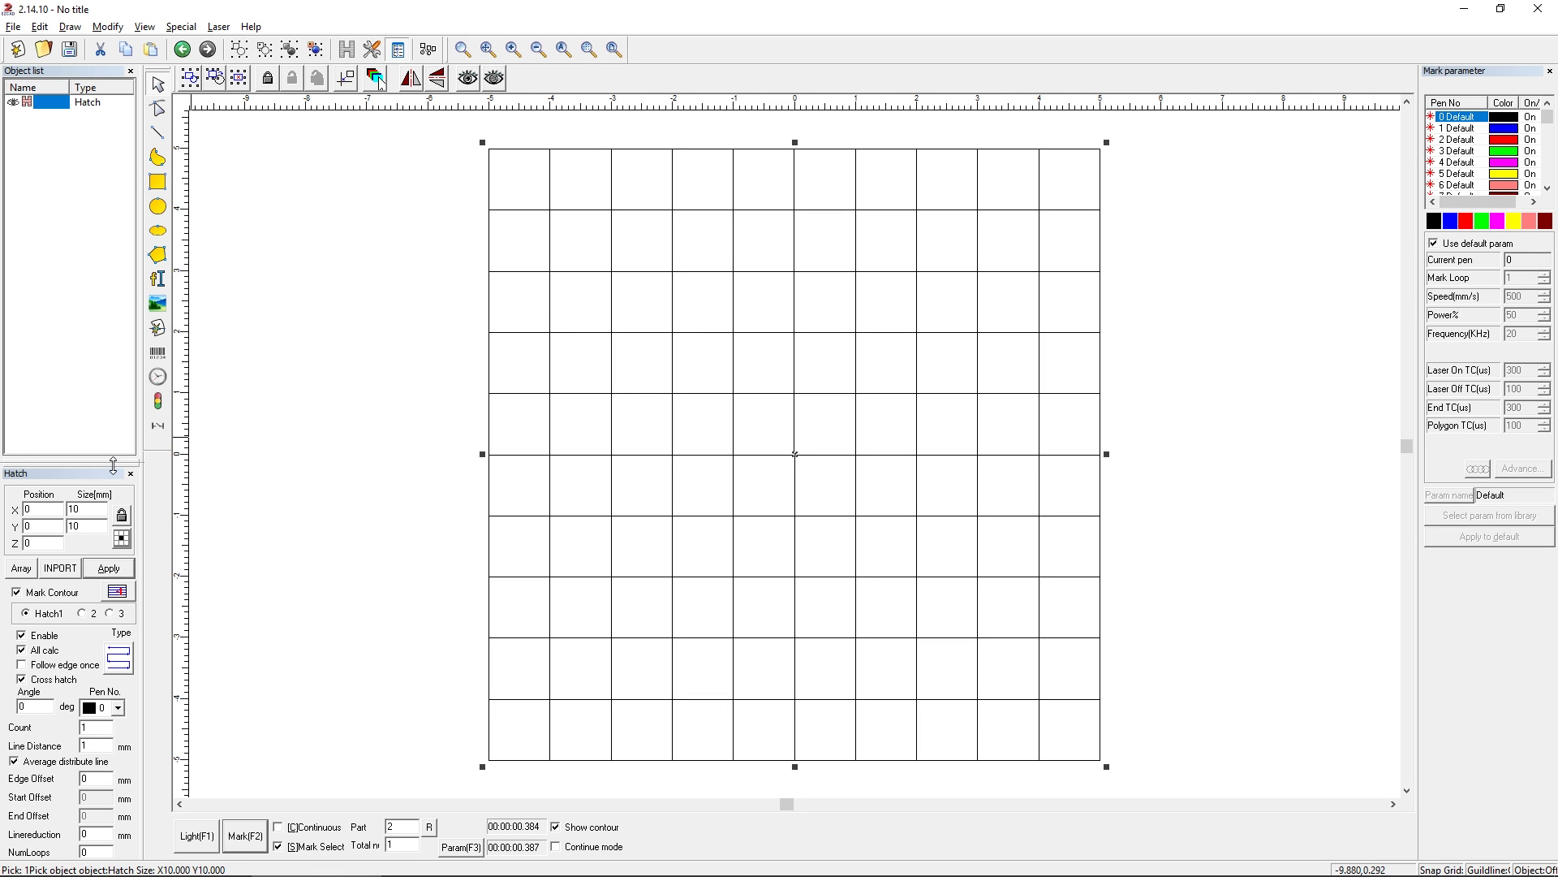
left_click_drag(117, 465, 116, 291)
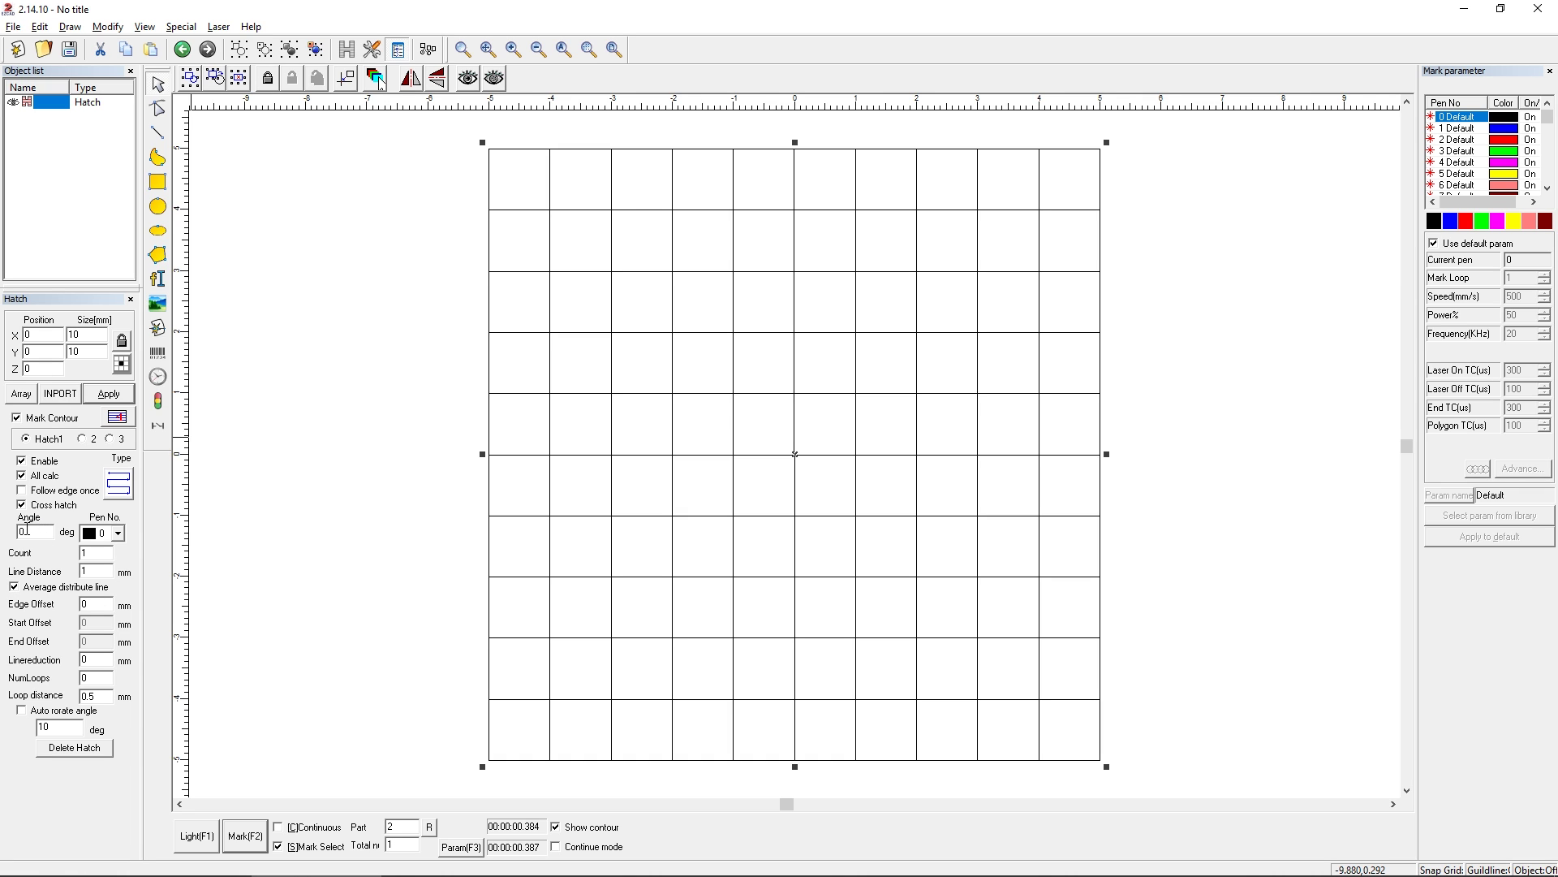
left_click(14, 586)
left_click(30, 507)
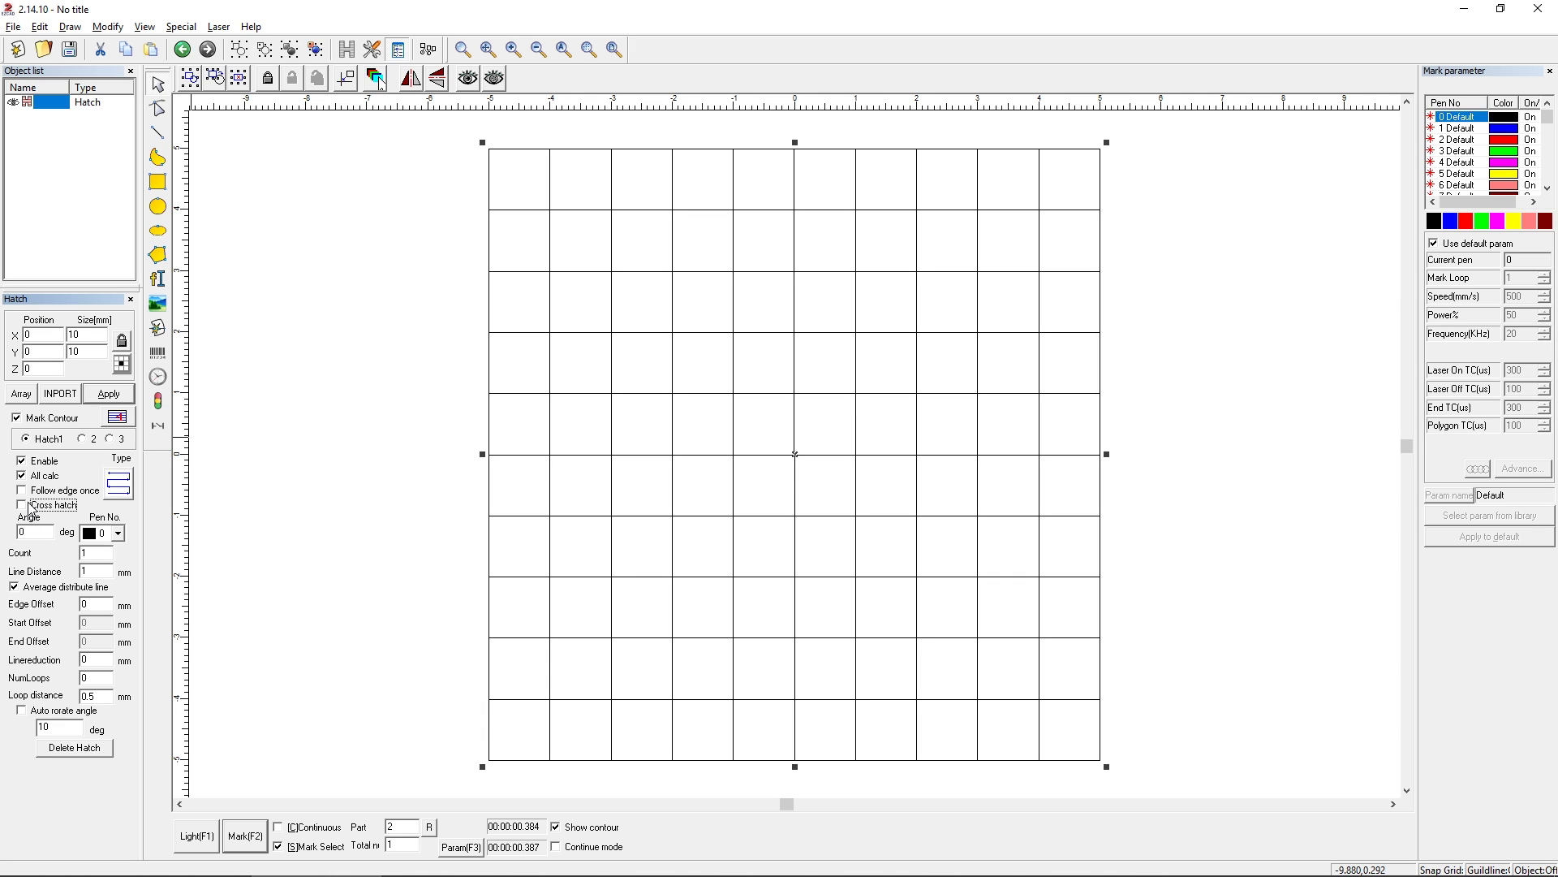
left_click(96, 395)
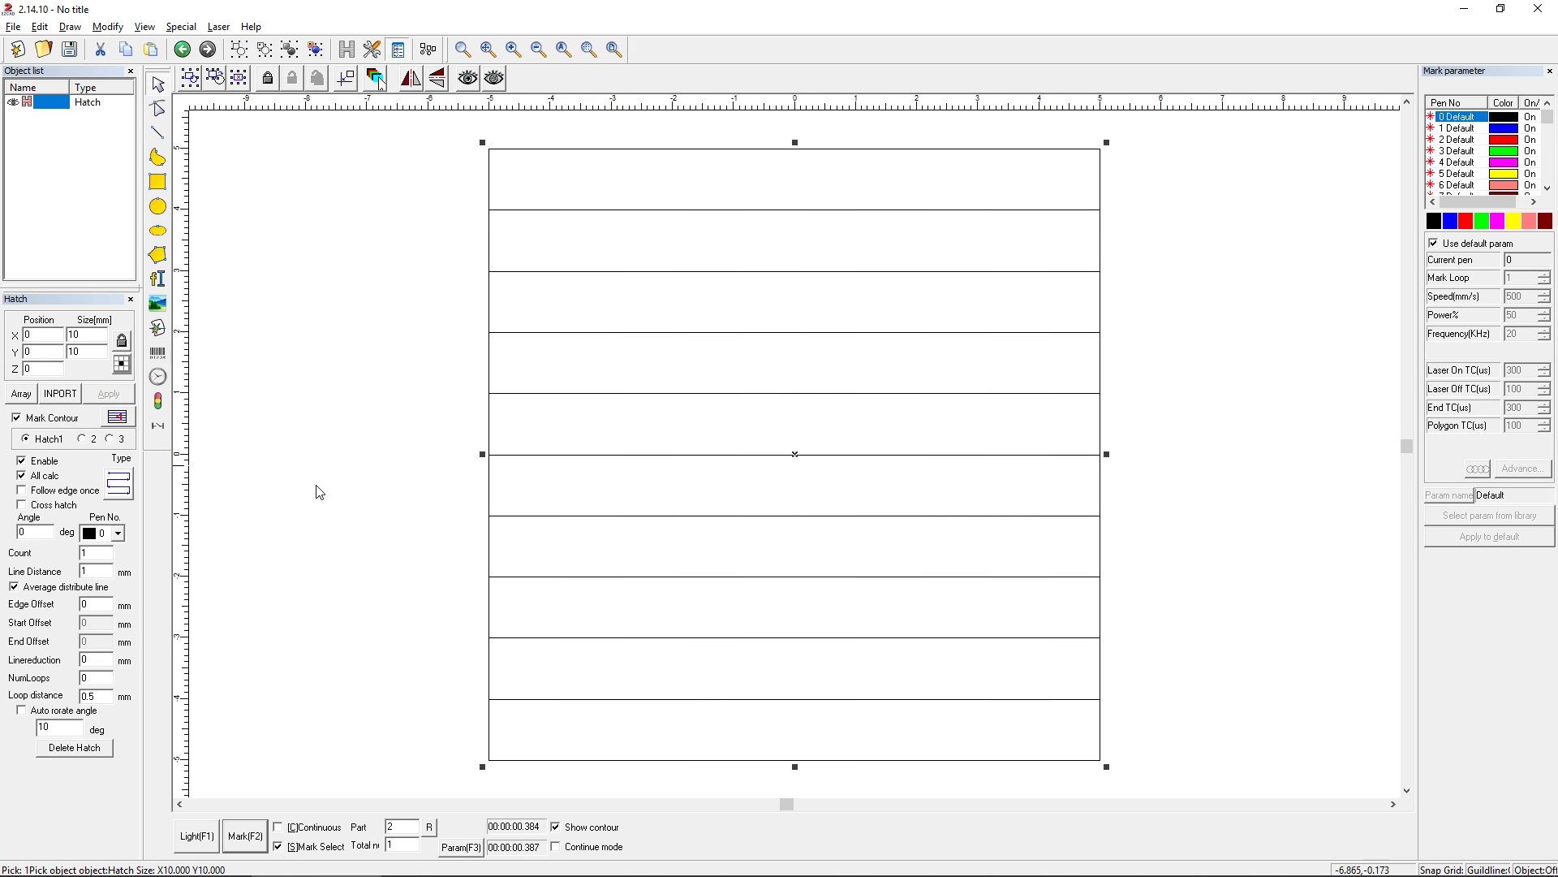
Set the hatch angle to 45° and re-enable Cross hatch, applying each change.
left_click(33, 532)
type("45")
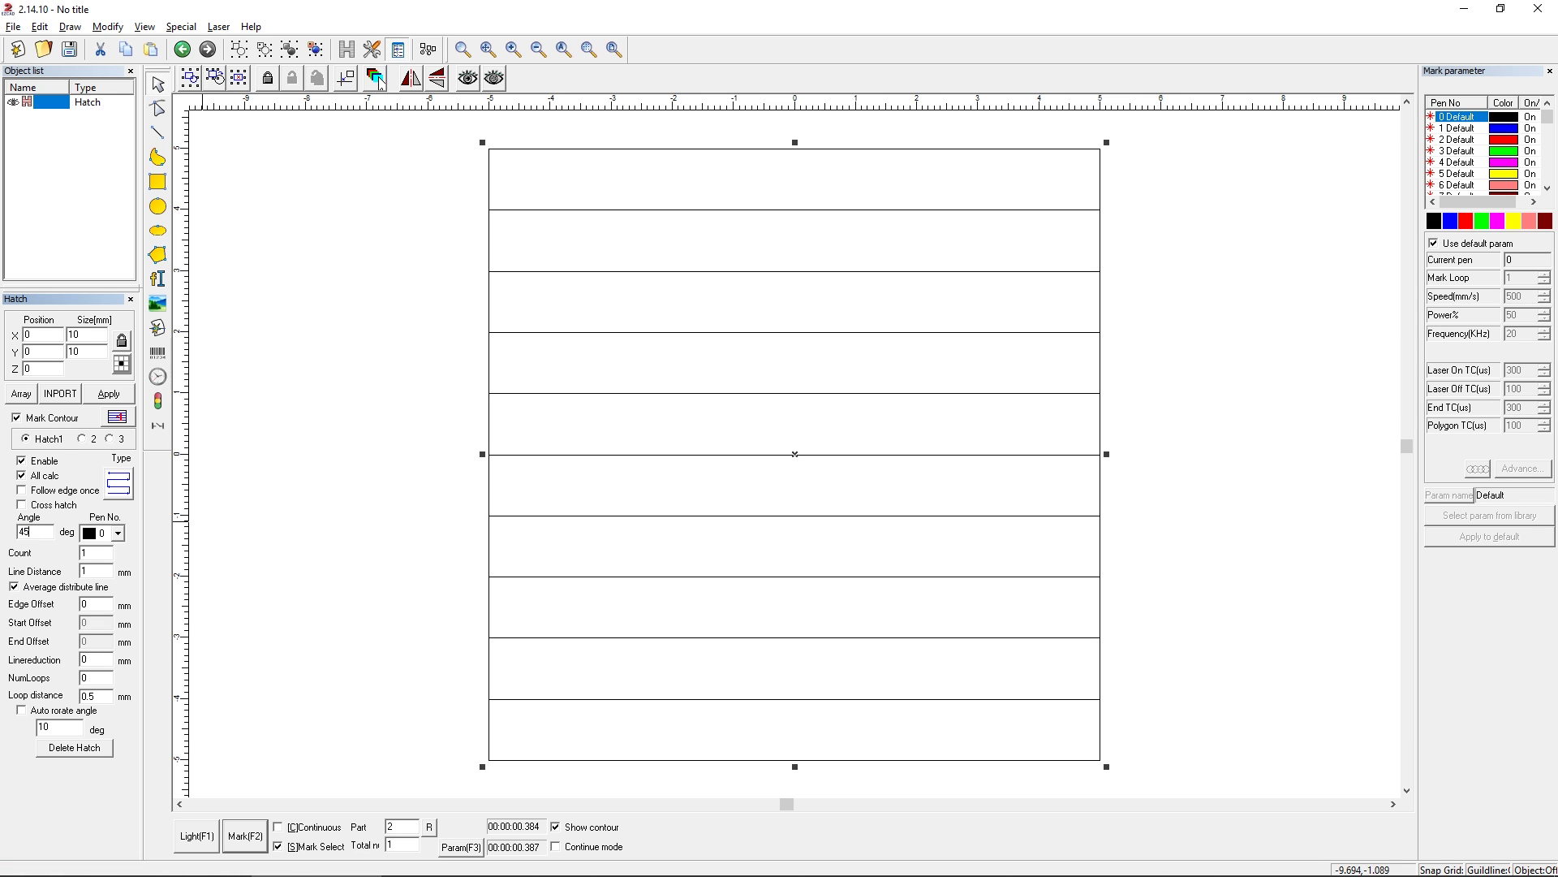
left_click(101, 398)
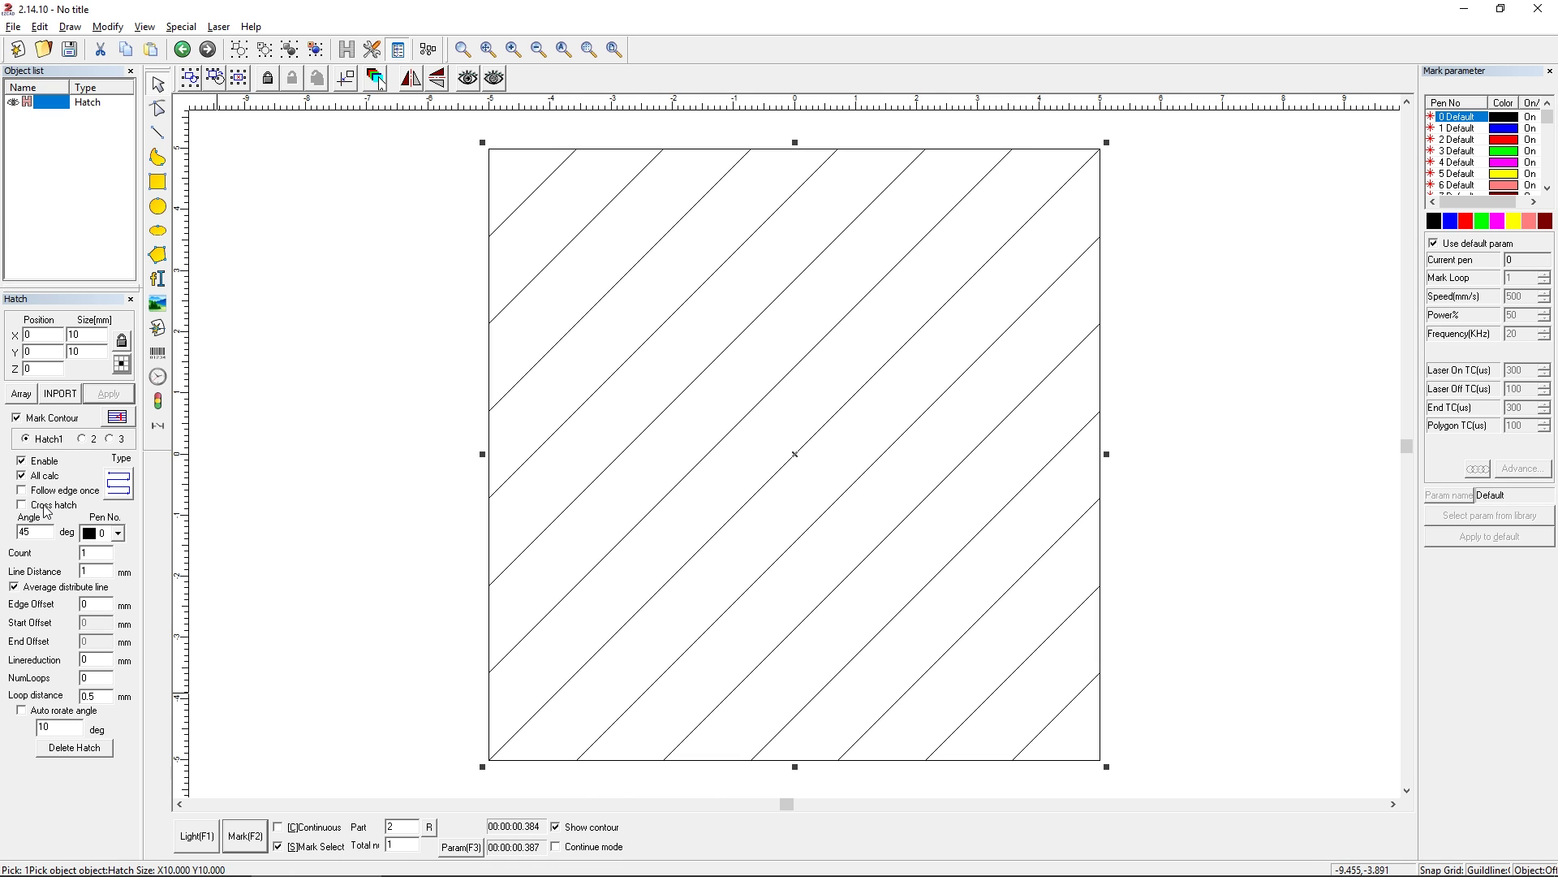
left_click(32, 505)
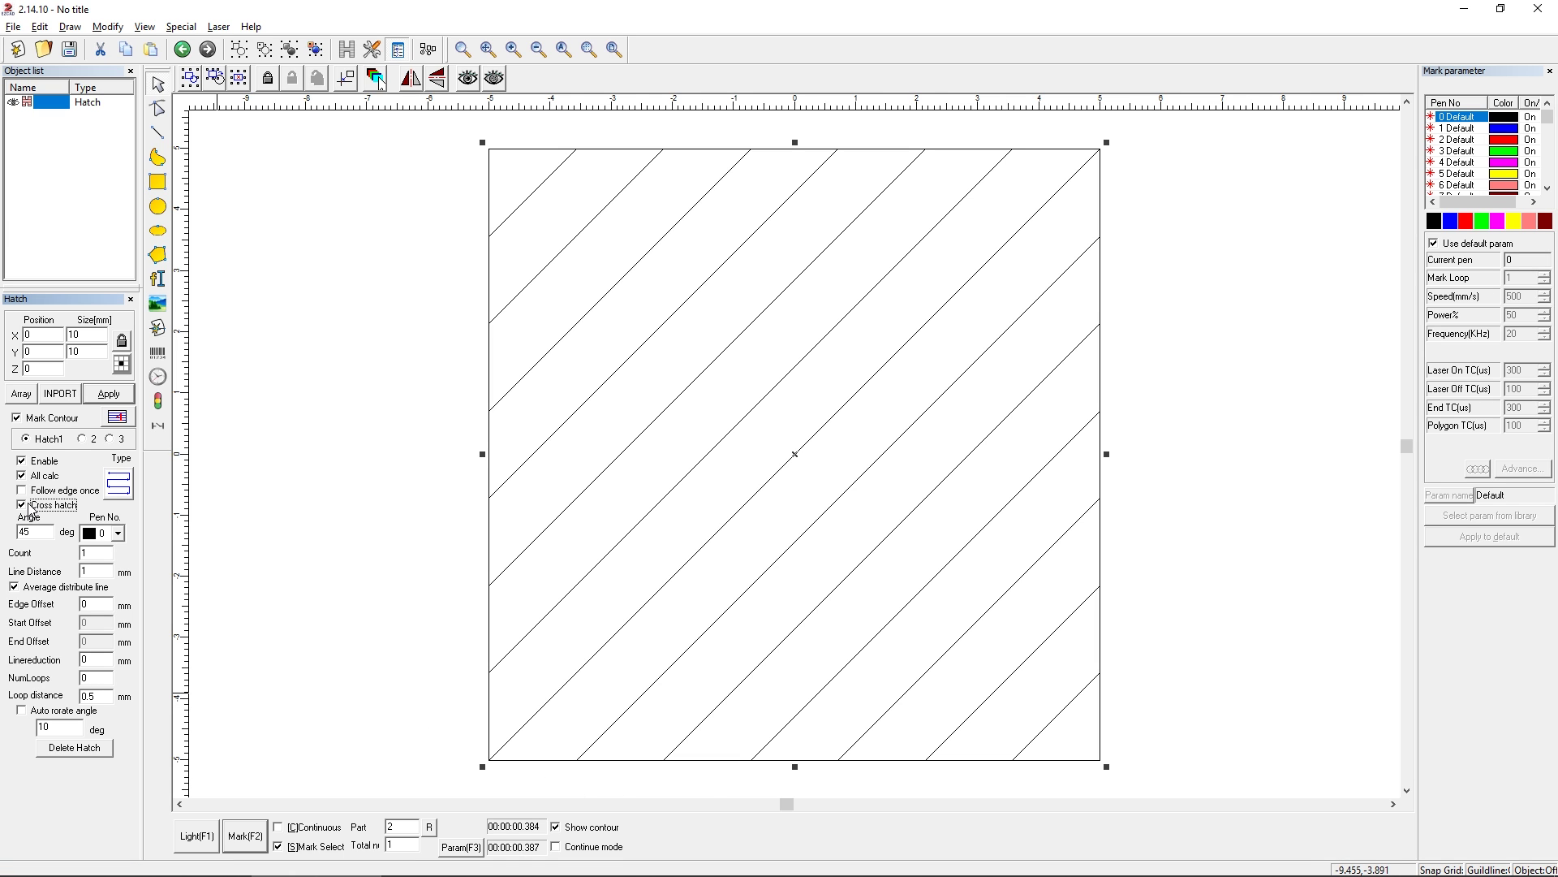
left_click(107, 396)
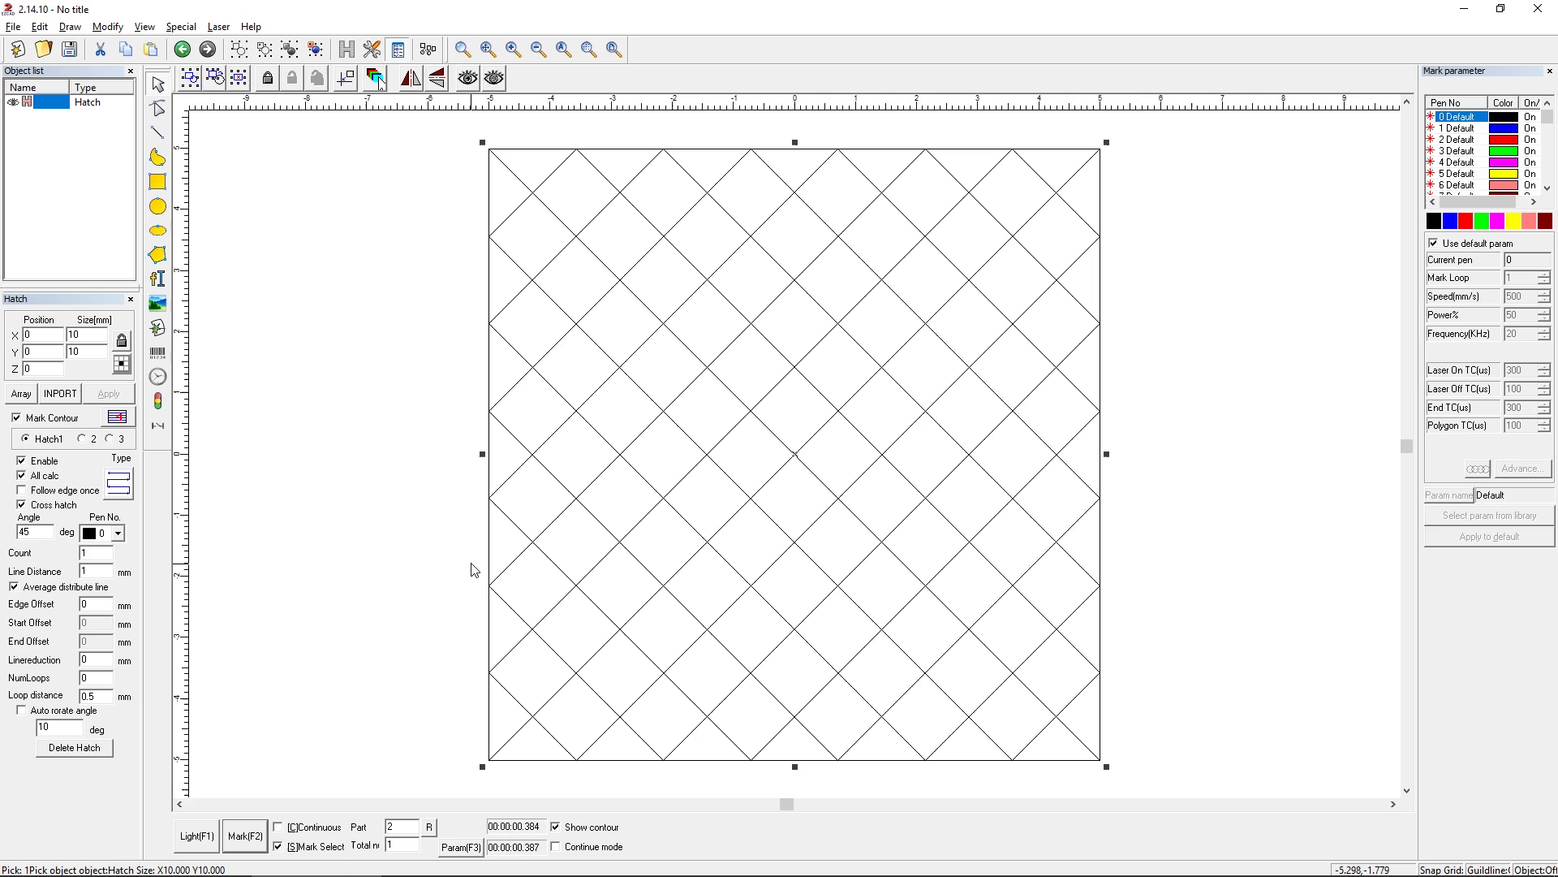
Cycle through the available hatch line types.
double_click(60, 509)
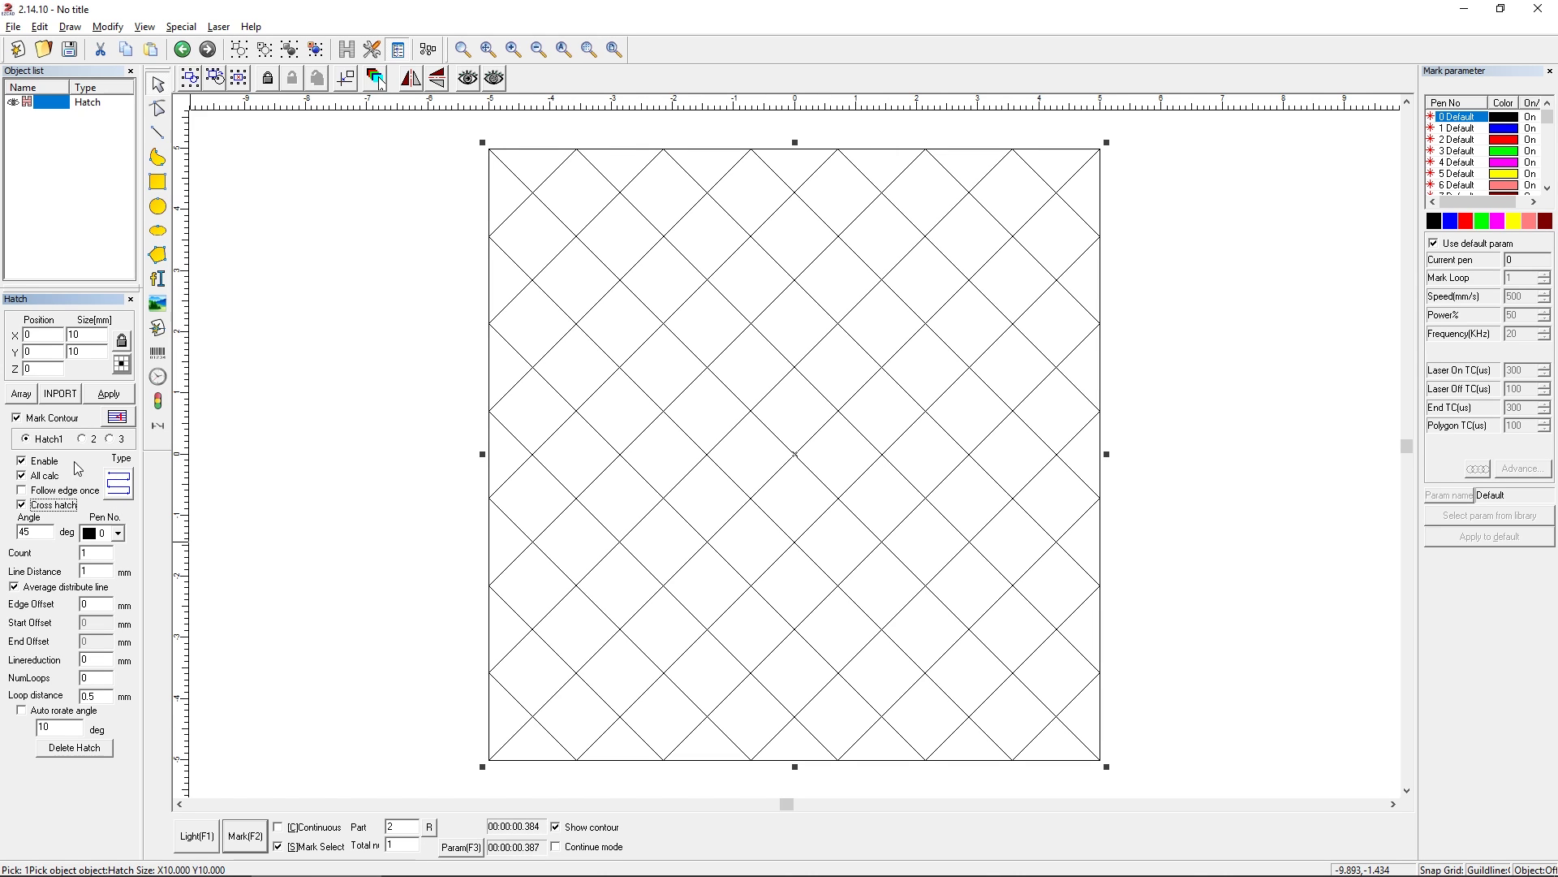
left_click(119, 489)
left_click(119, 489)
left_click(119, 490)
Set the hatch angle back to 0° and uncheck Cross hatch, applying each change.
left_click_drag(51, 534, 4, 526)
type("0")
left_click(97, 394)
left_click(39, 505)
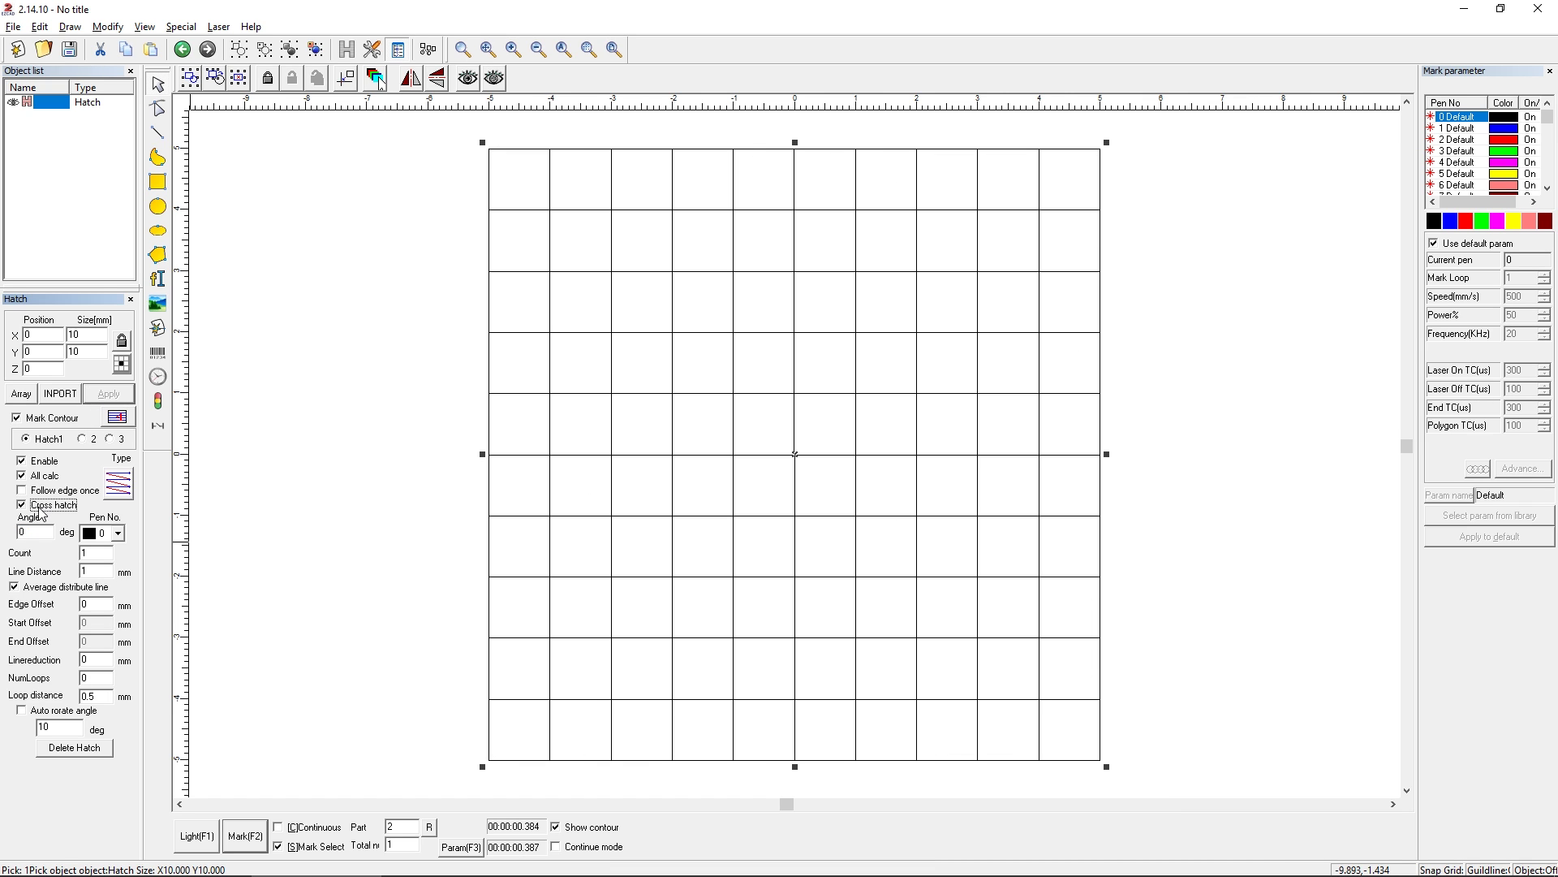
left_click(98, 396)
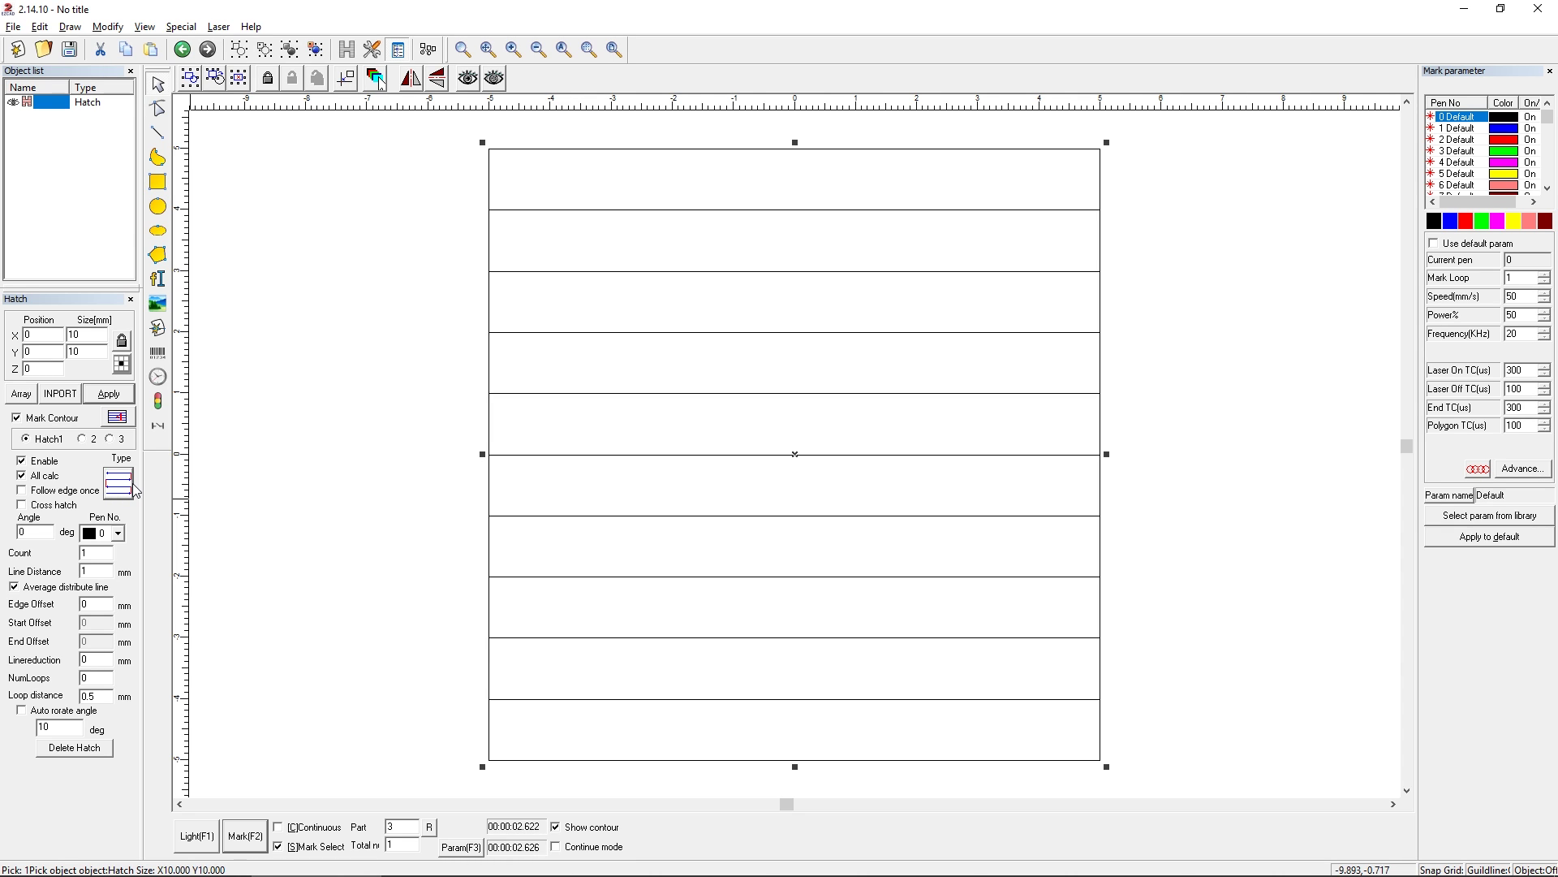
Cycle the hatch type through concentric loops and bidirectional lines to the zigzag style.
left_click(113, 489)
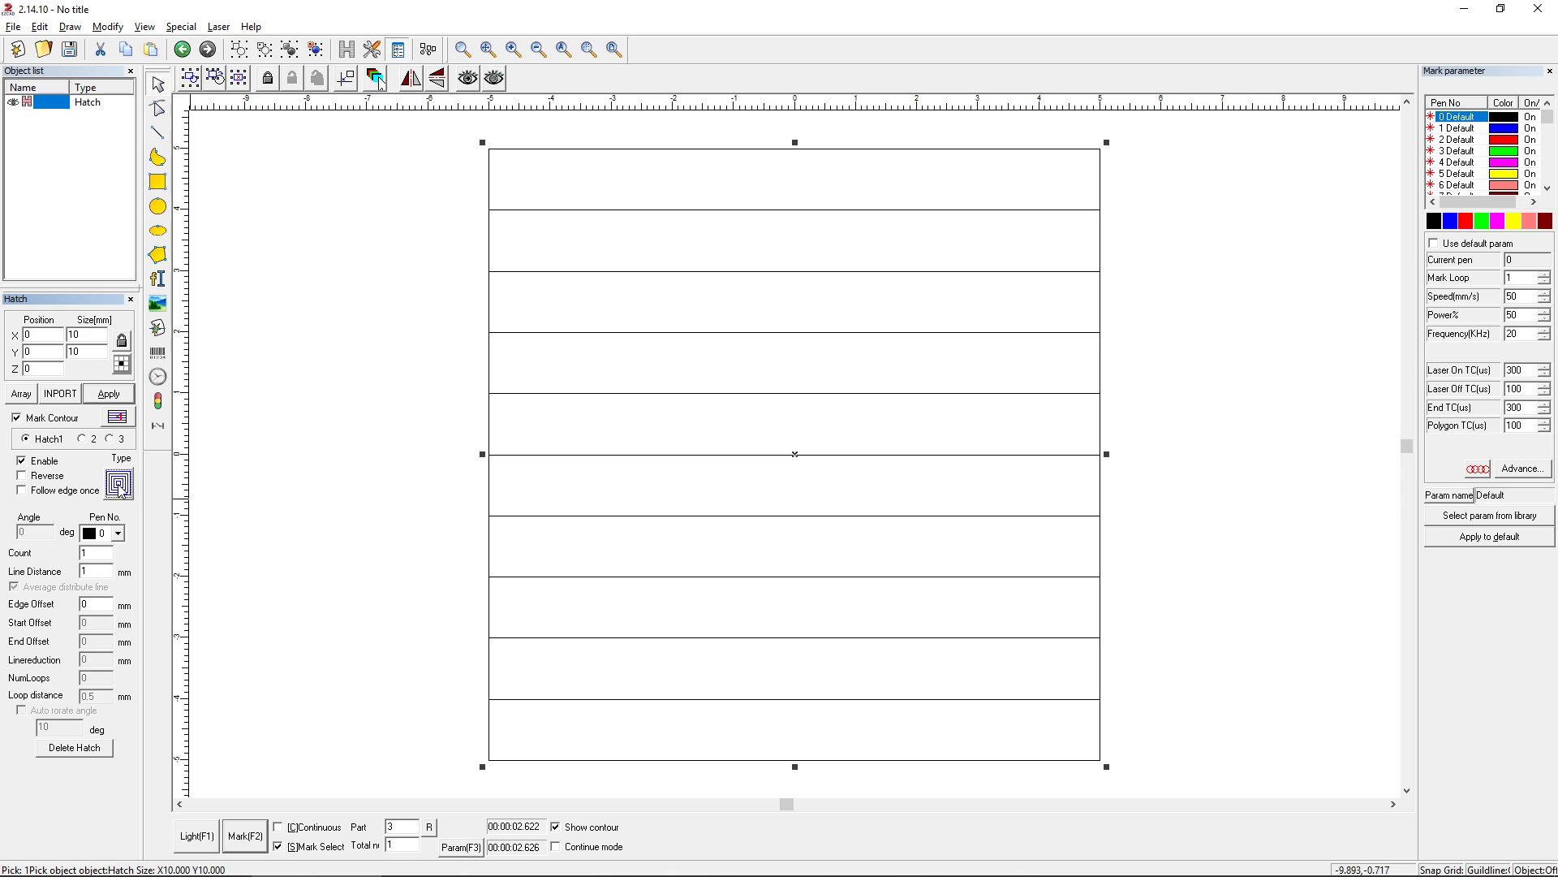
left_click(120, 487)
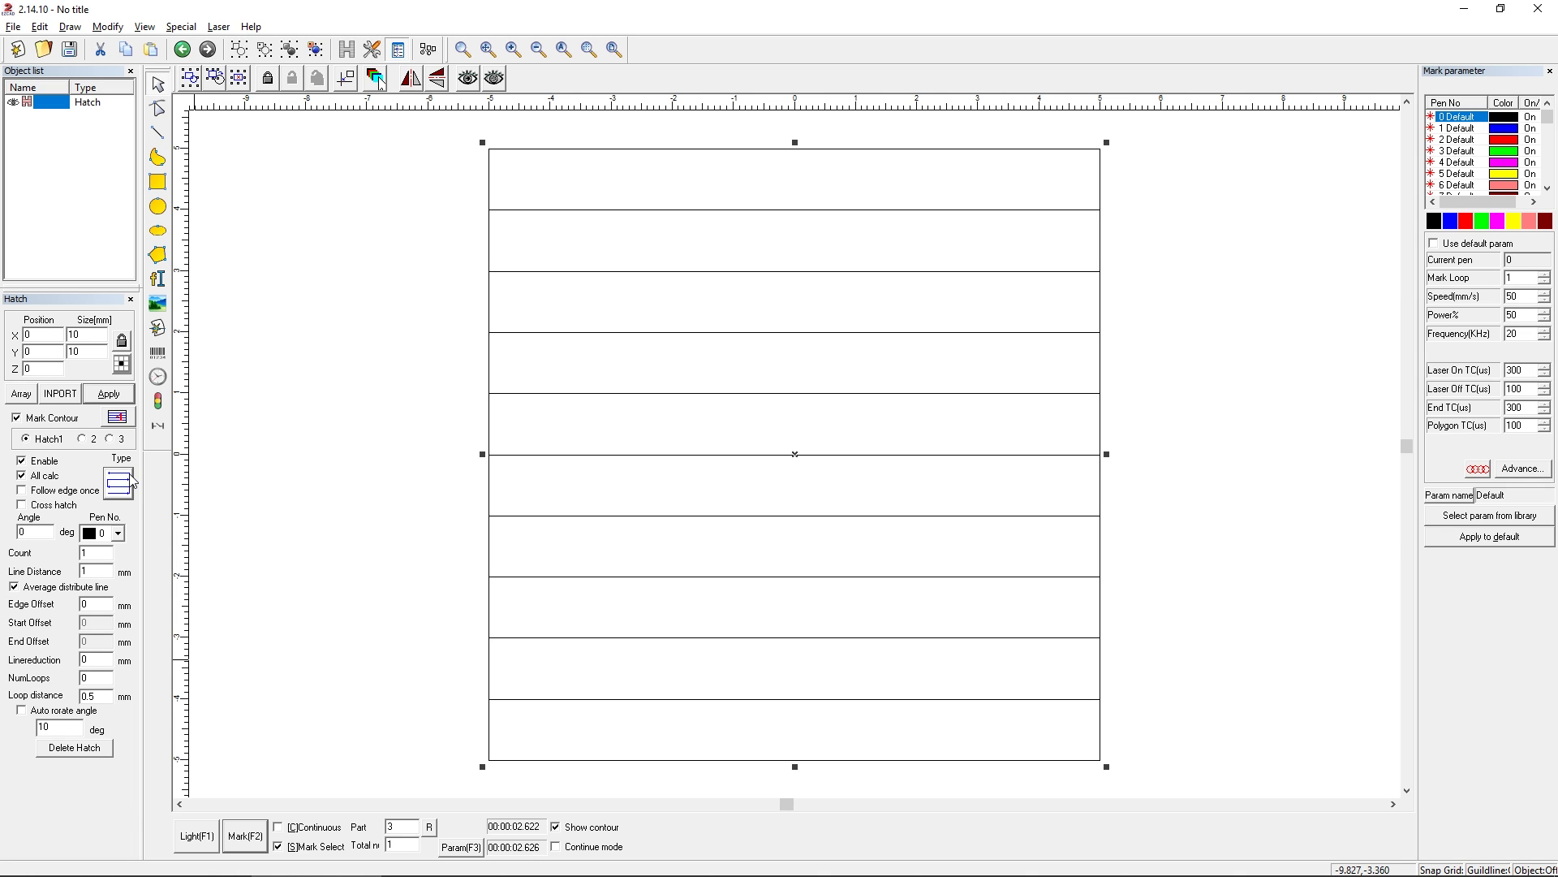
left_click(130, 490)
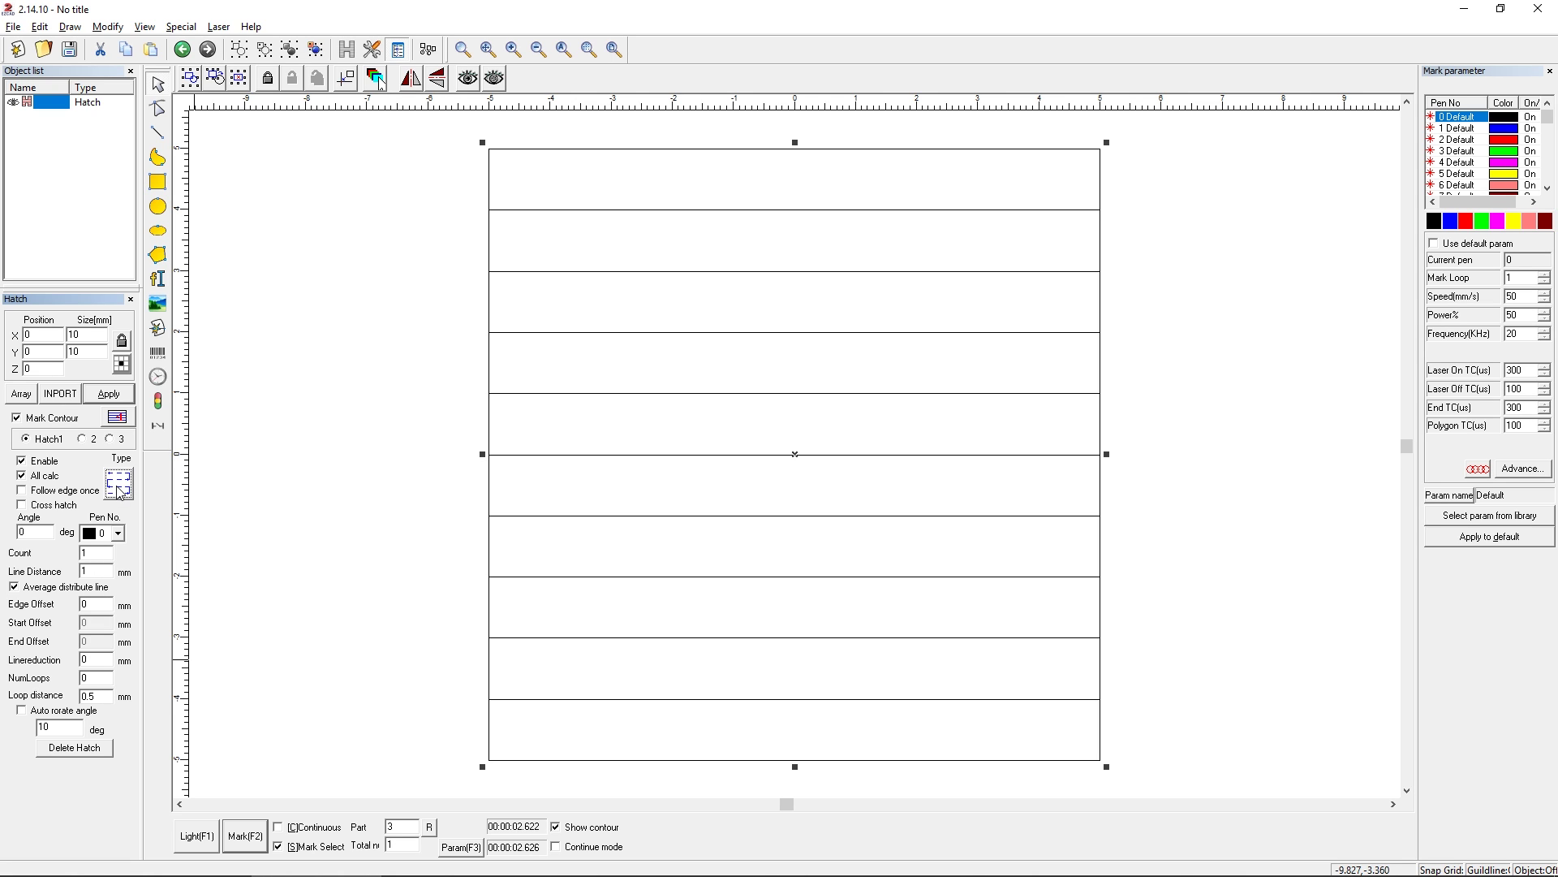
left_click(120, 490)
Re-enable Cross hatch for a square grid, then run and stop a Light (F1) preview.
left_click(24, 507)
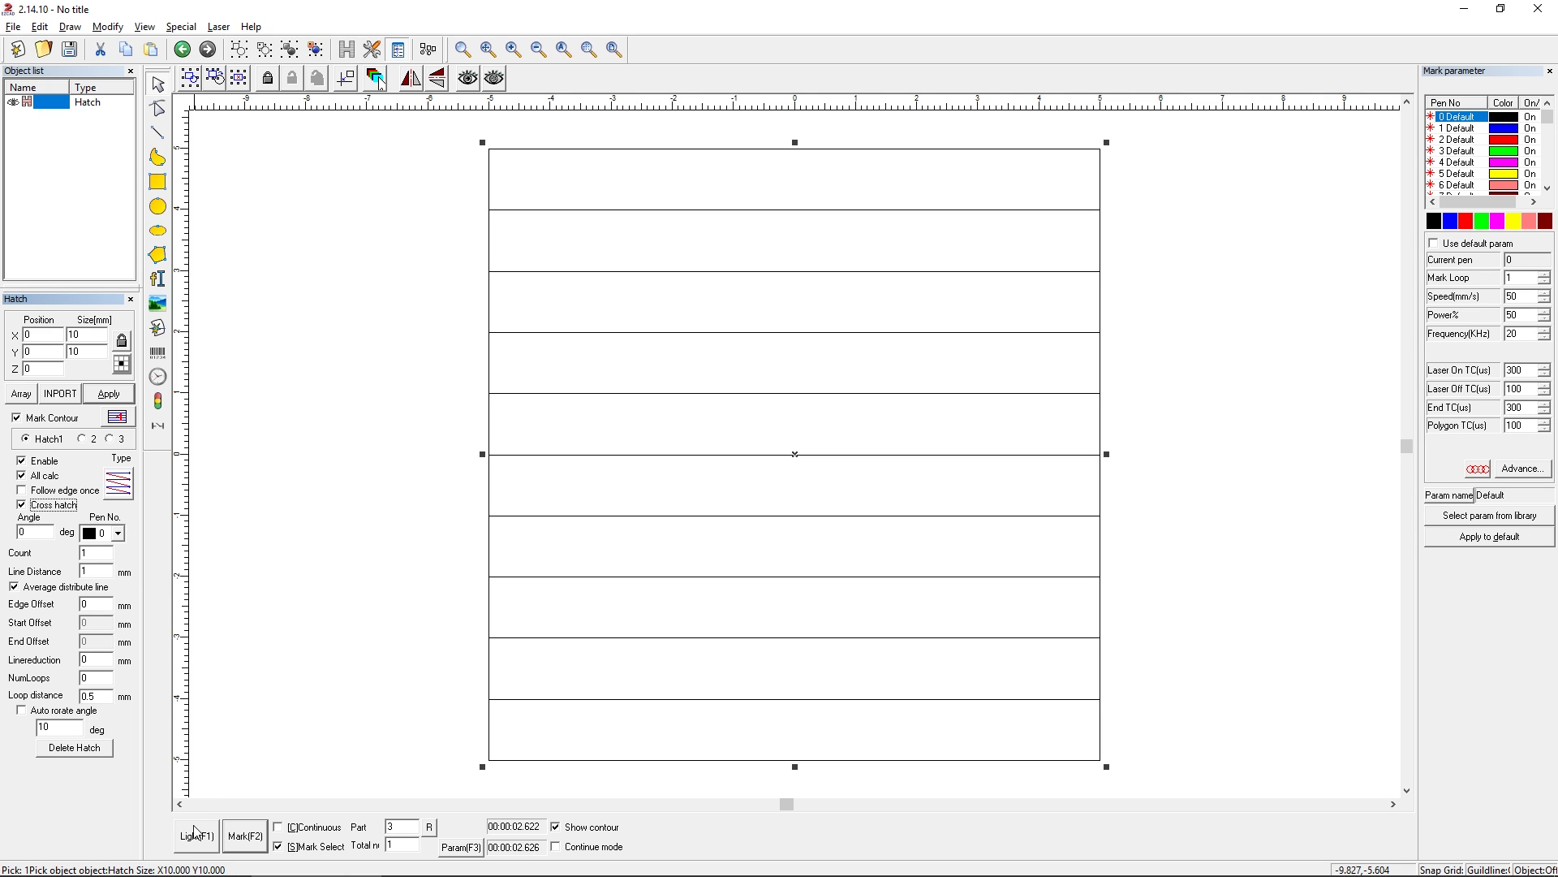
left_click(108, 398)
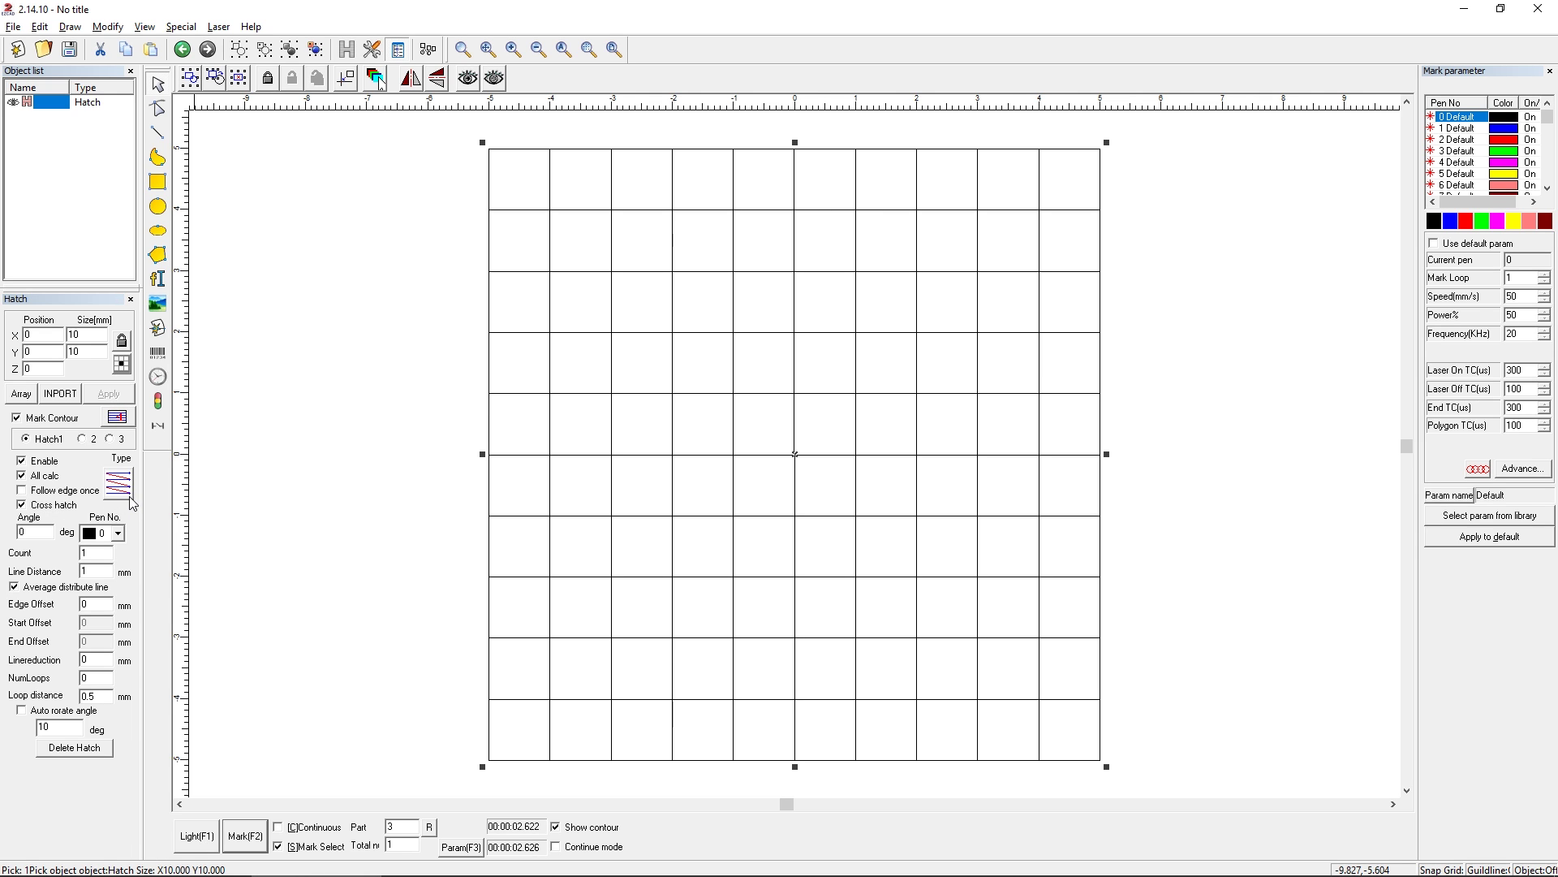
left_click(195, 836)
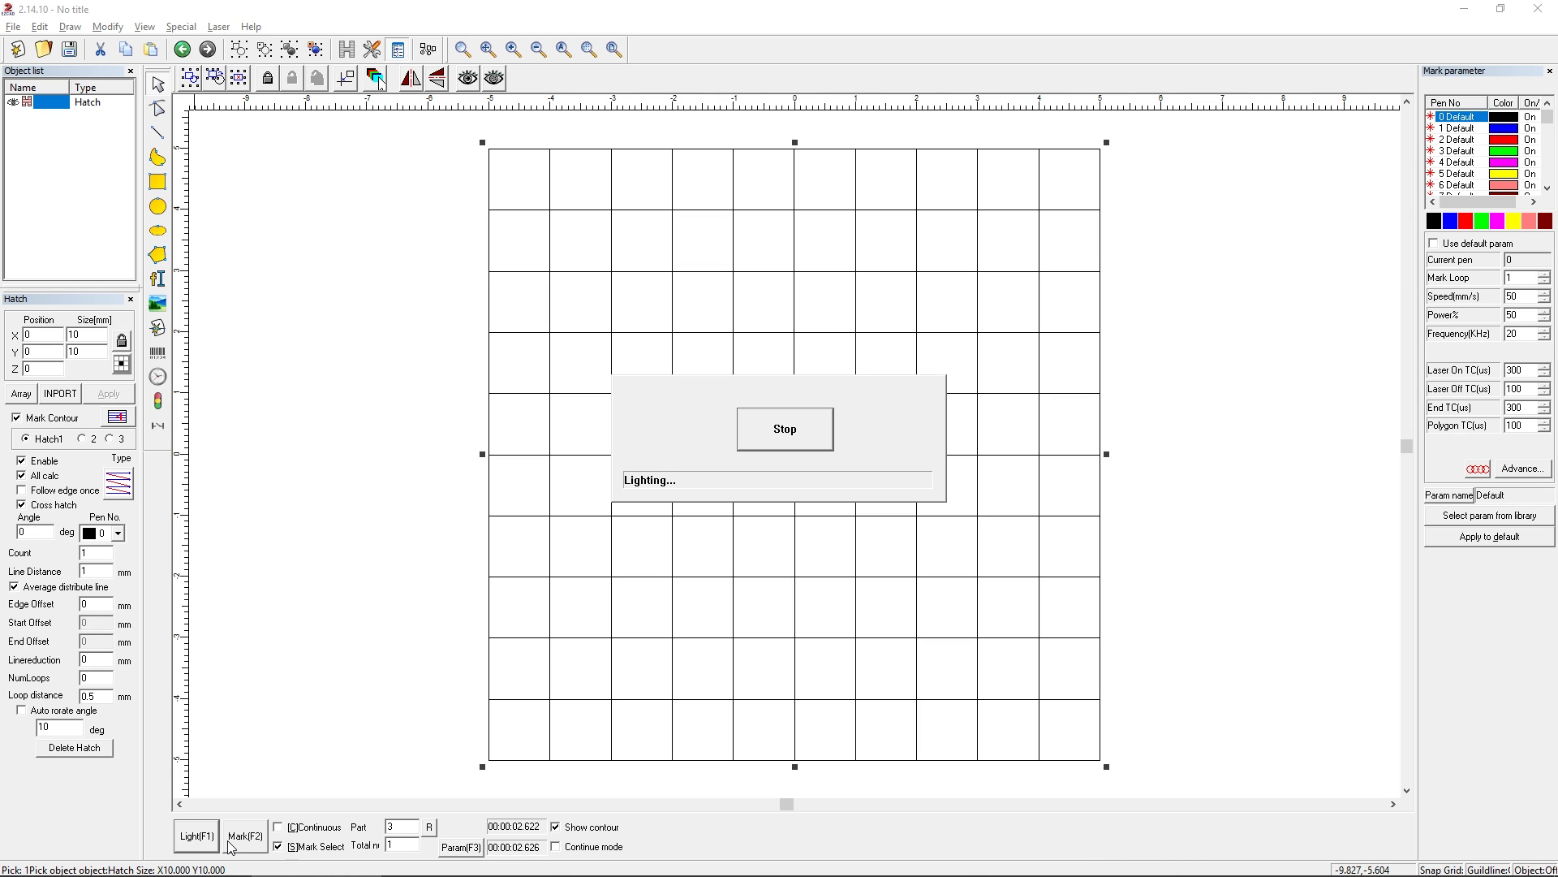
left_click(768, 445)
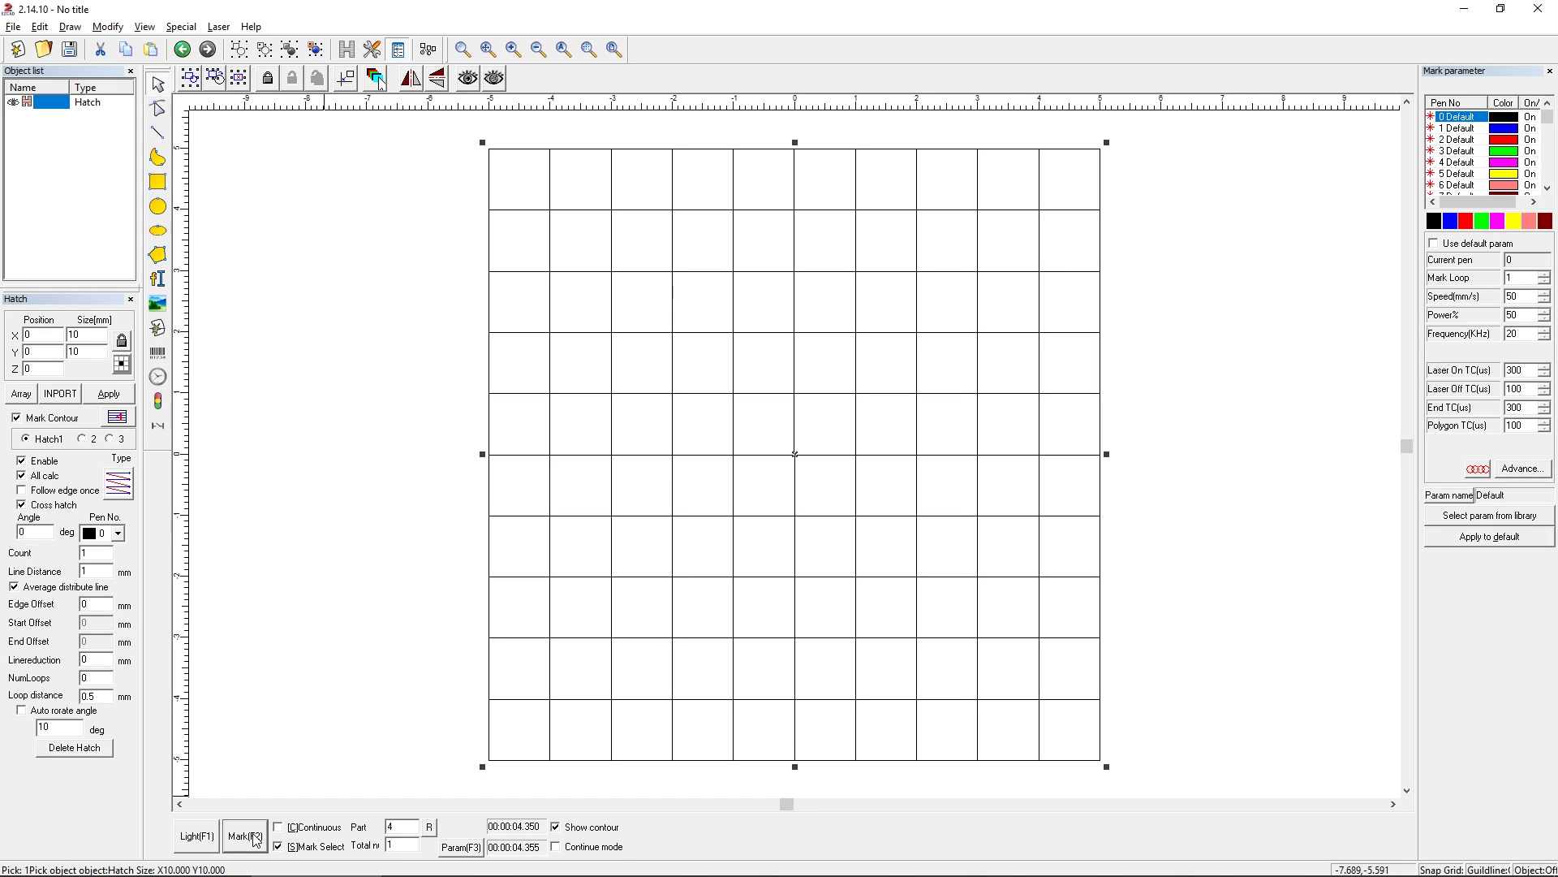
Set the cross hatch angle to 45° and apply it to show a diamond grid.
double_click(43, 533)
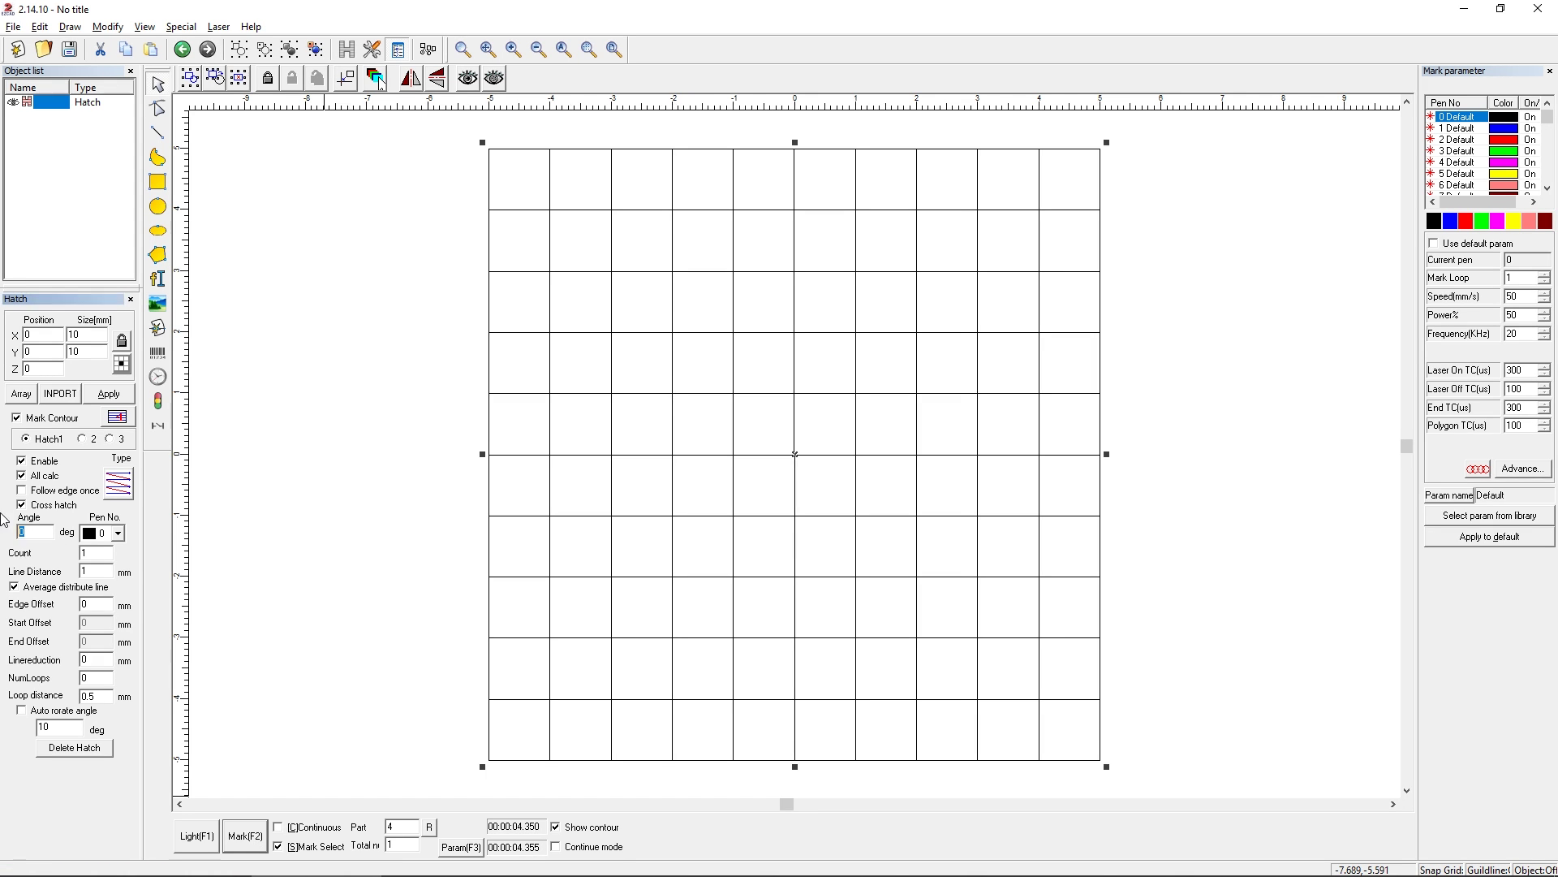
type("45")
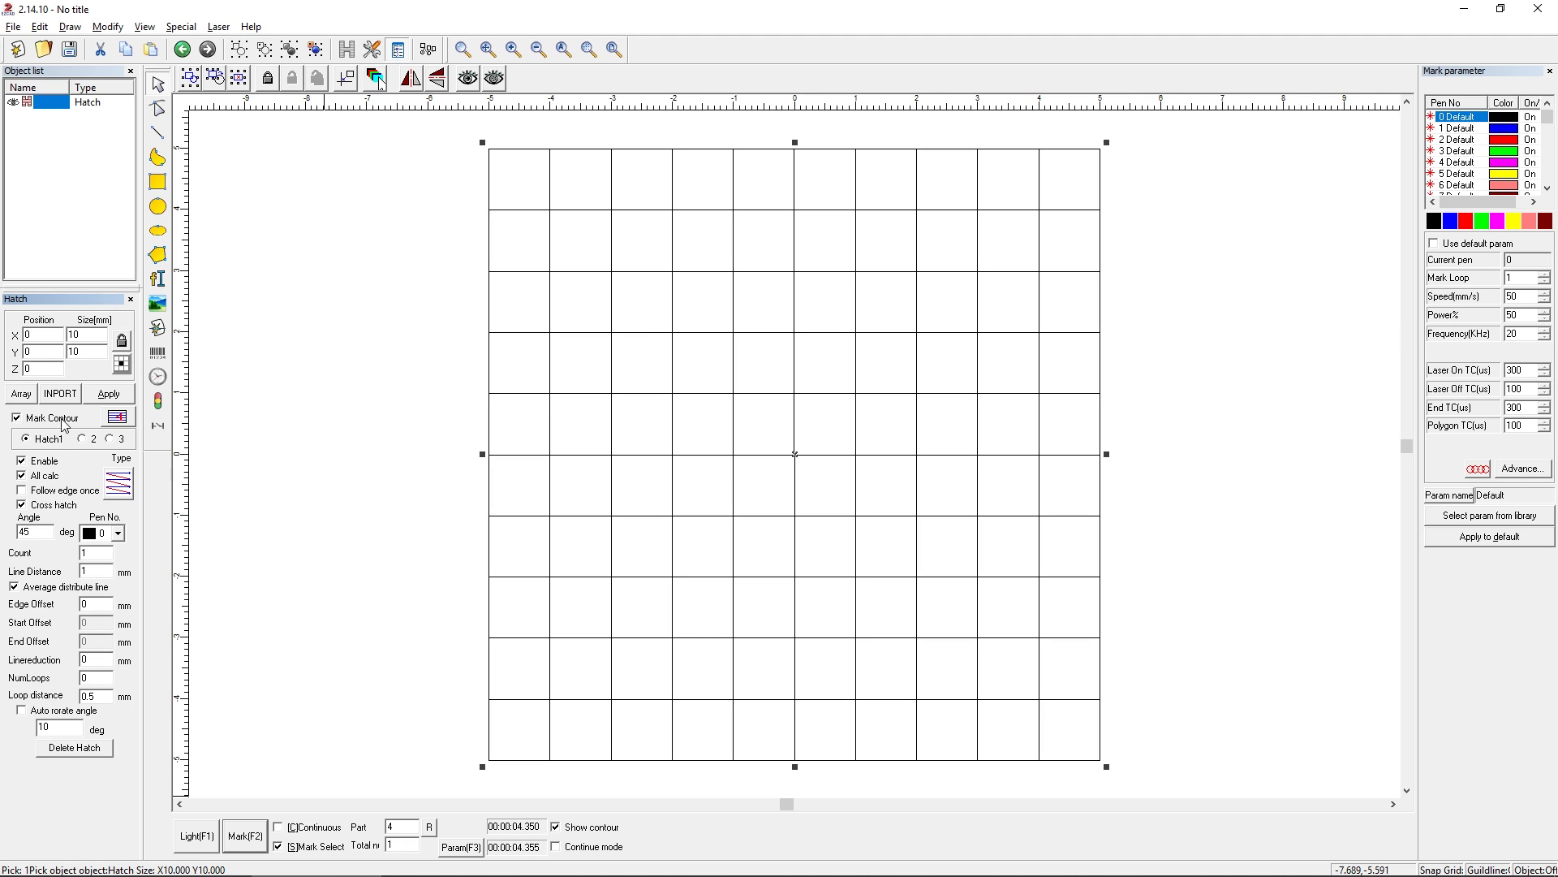
left_click(111, 396)
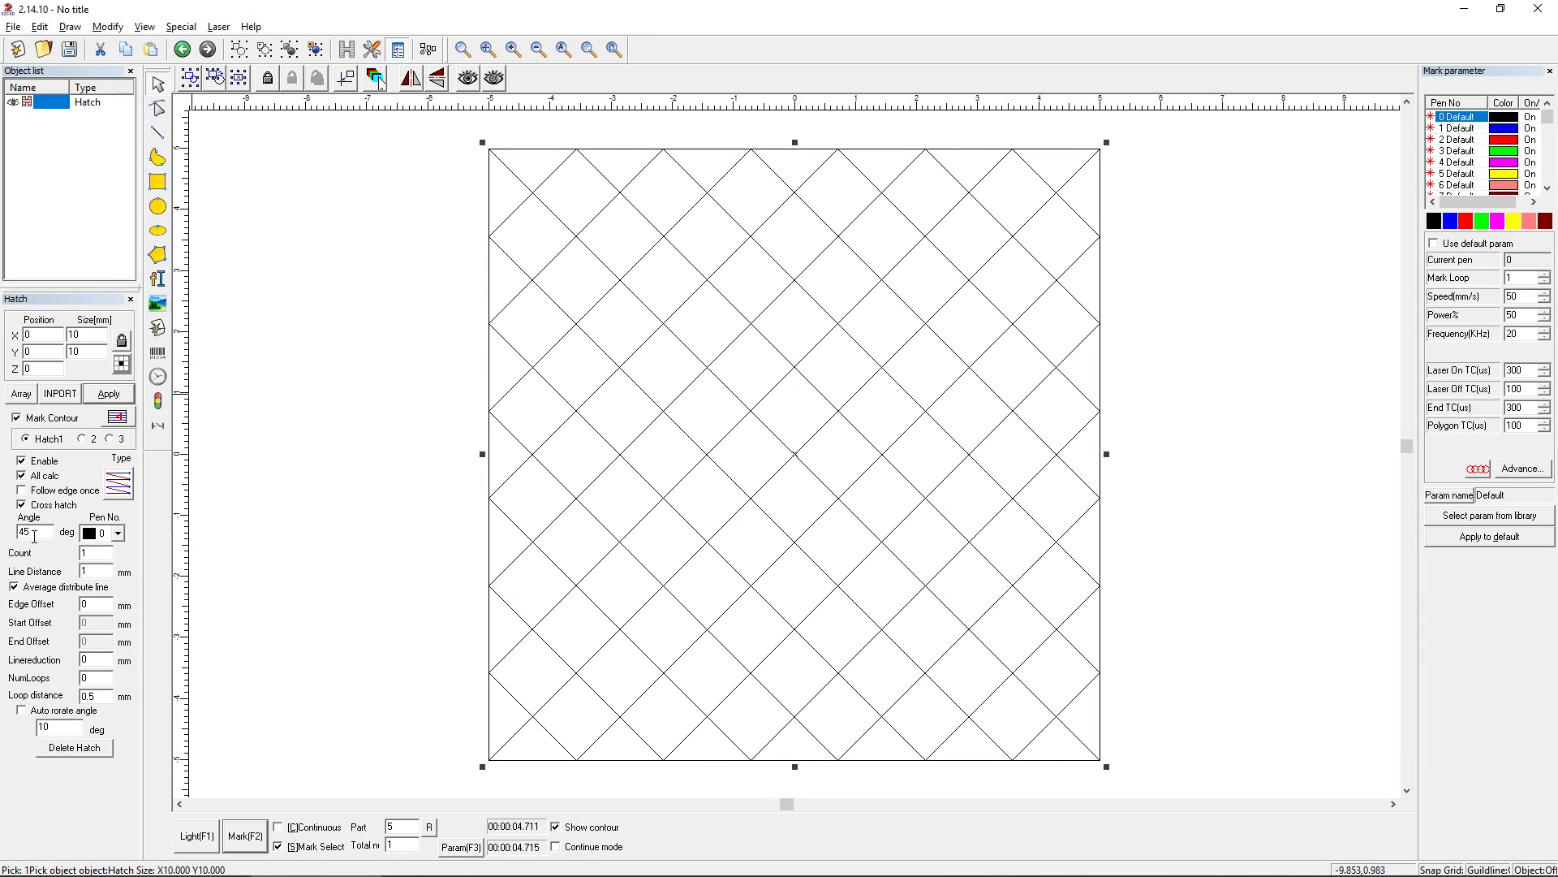
Return the hatch to 0° with Cross hatch unchecked, leaving plain horizontal lines.
left_click_drag(33, 533, 4, 531)
type("0")
left_click(21, 504)
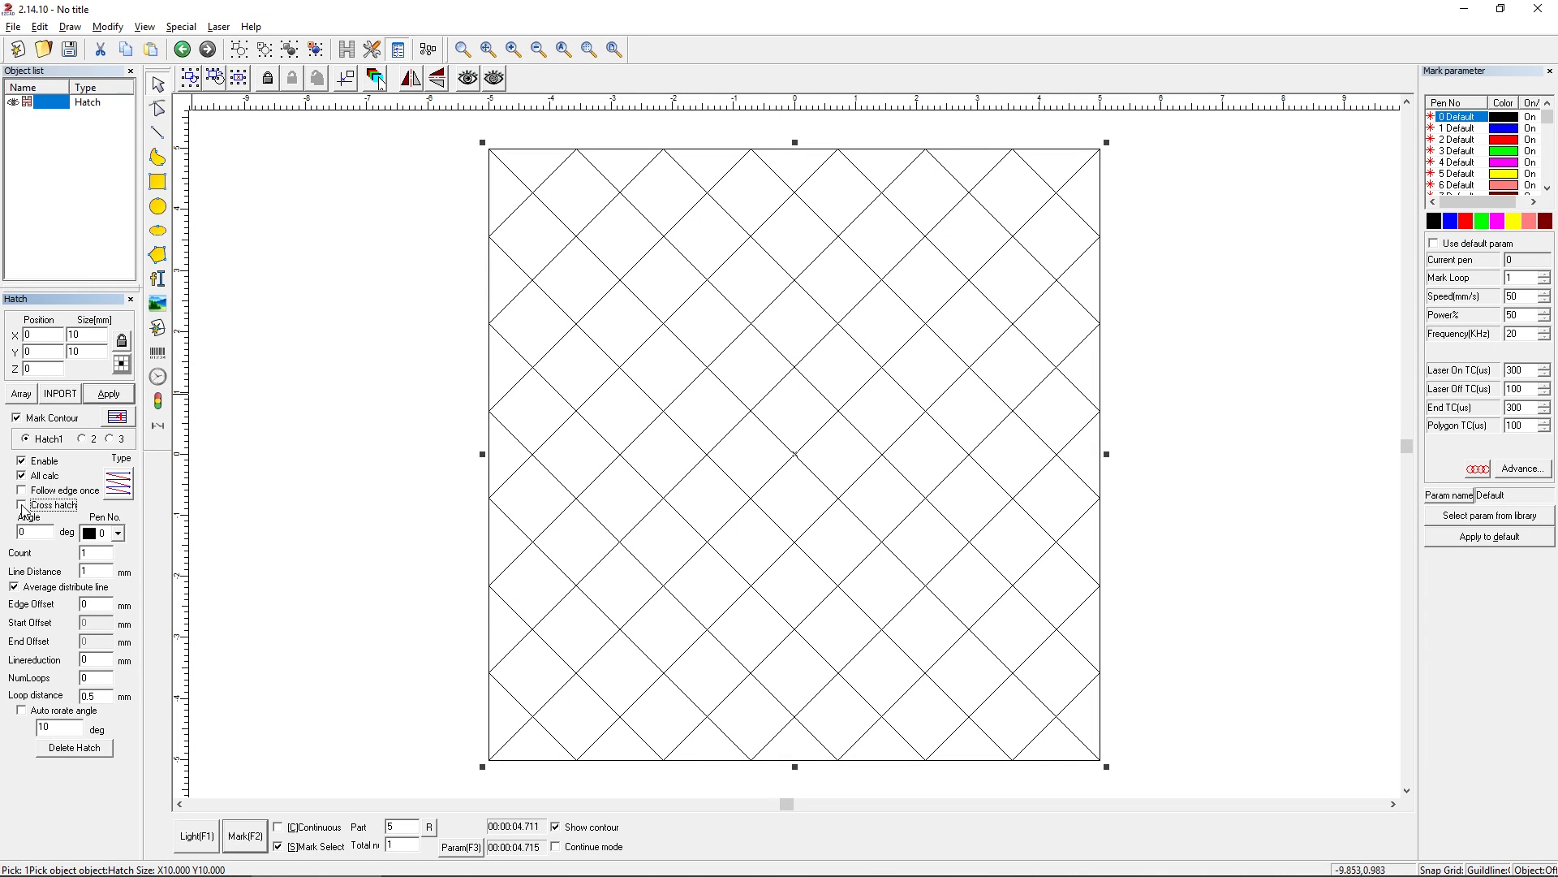
left_click(90, 396)
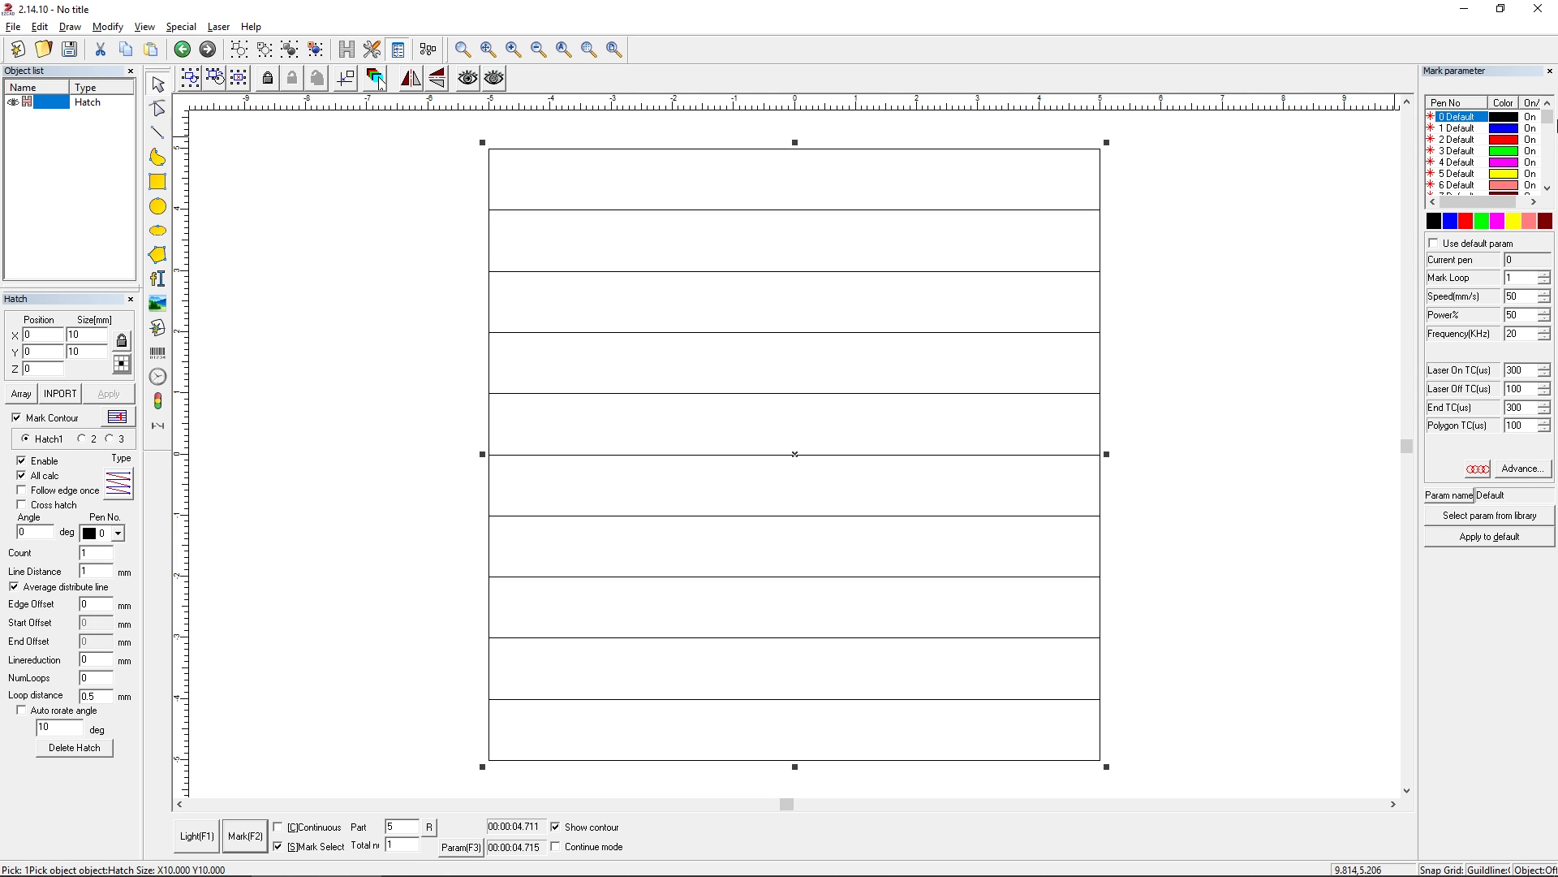
Toggle Use default param on and off for pen 0, resetting its parameters while keeping them editable.
mouse_move(1547, 119)
left_mouse_down()
mouse_move(1540, 187)
mouse_move(1546, 118)
left_mouse_up()
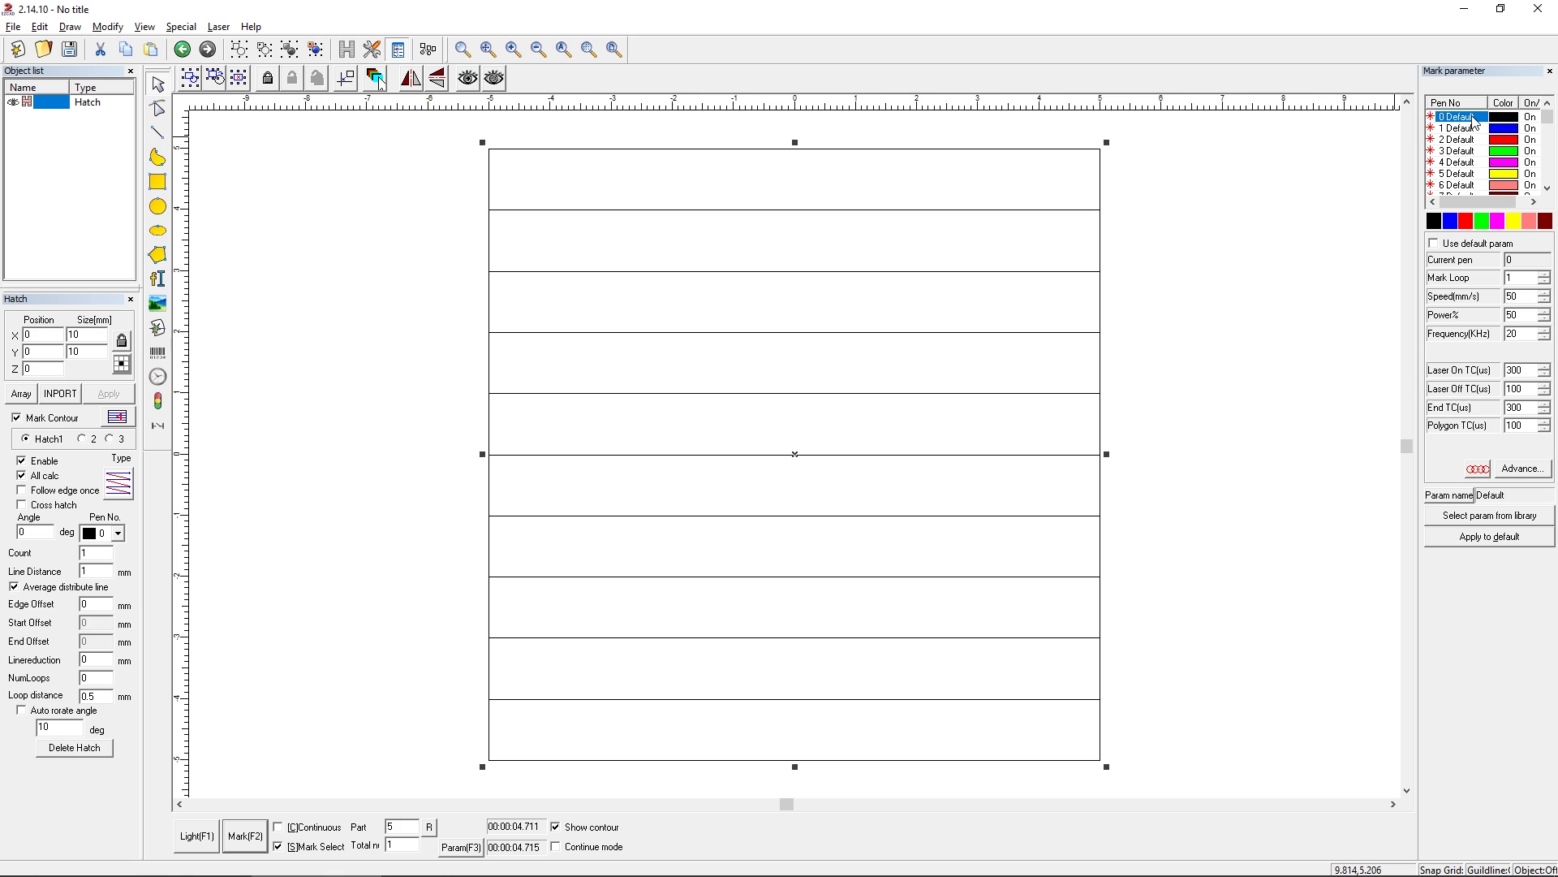
left_click(1433, 245)
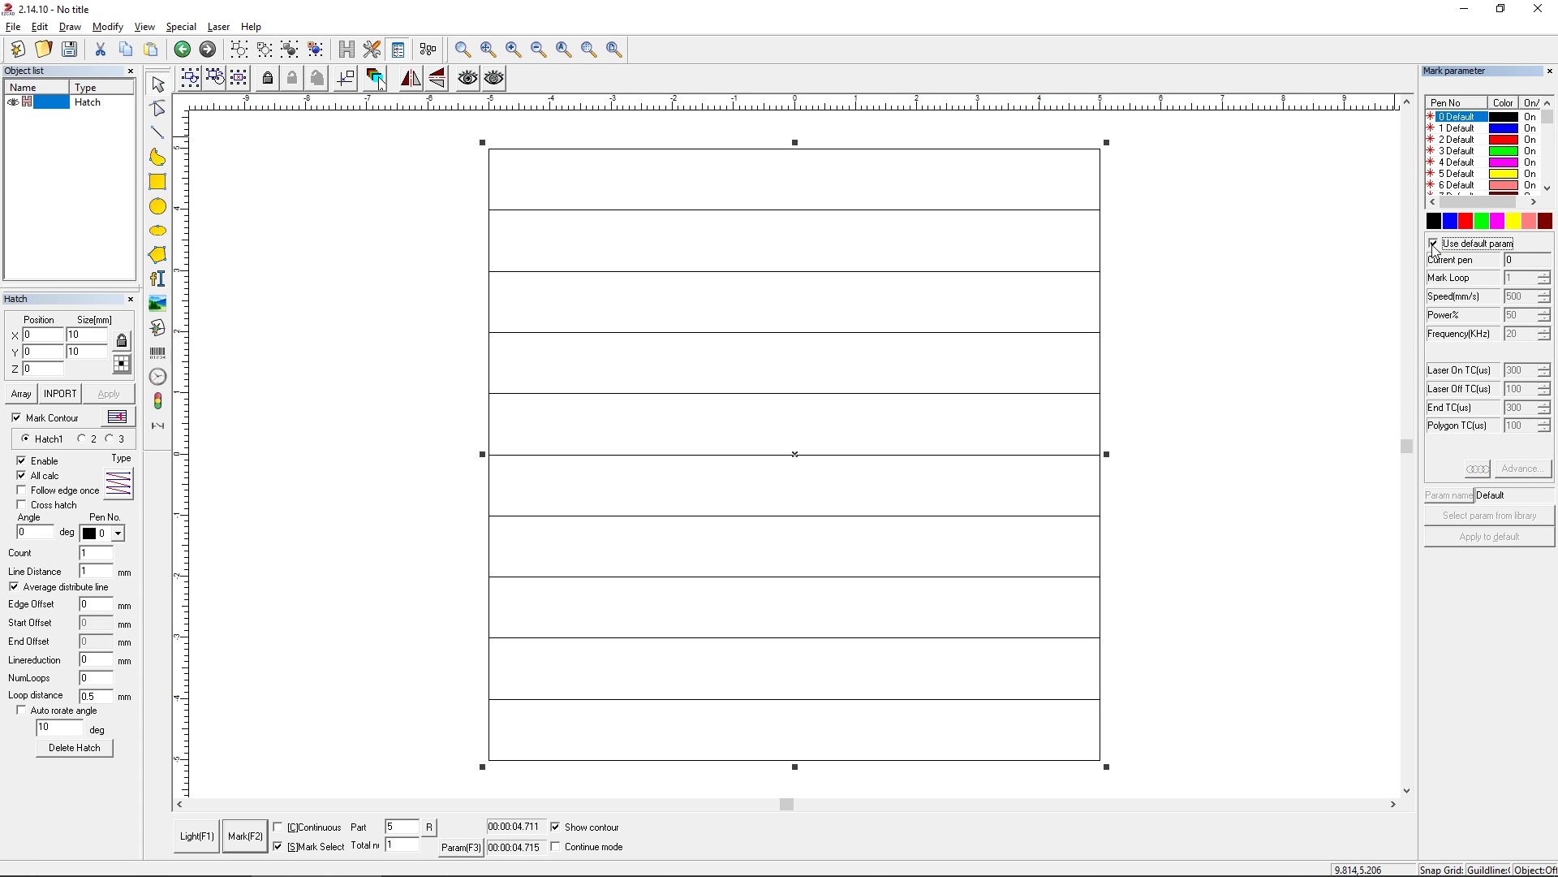
left_click(1434, 245)
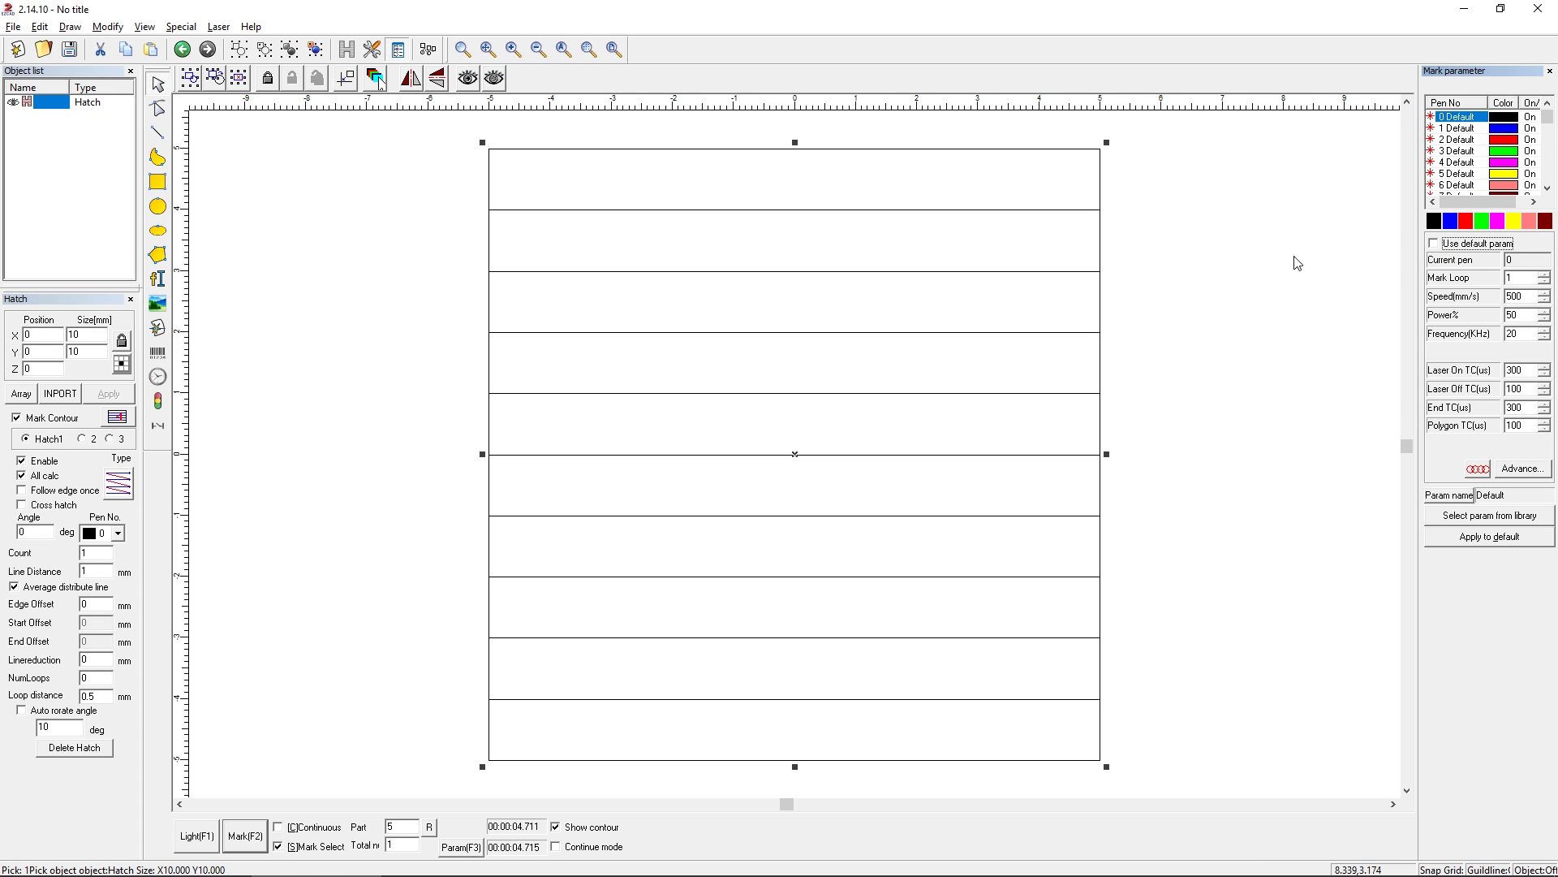
left_click(1215, 255)
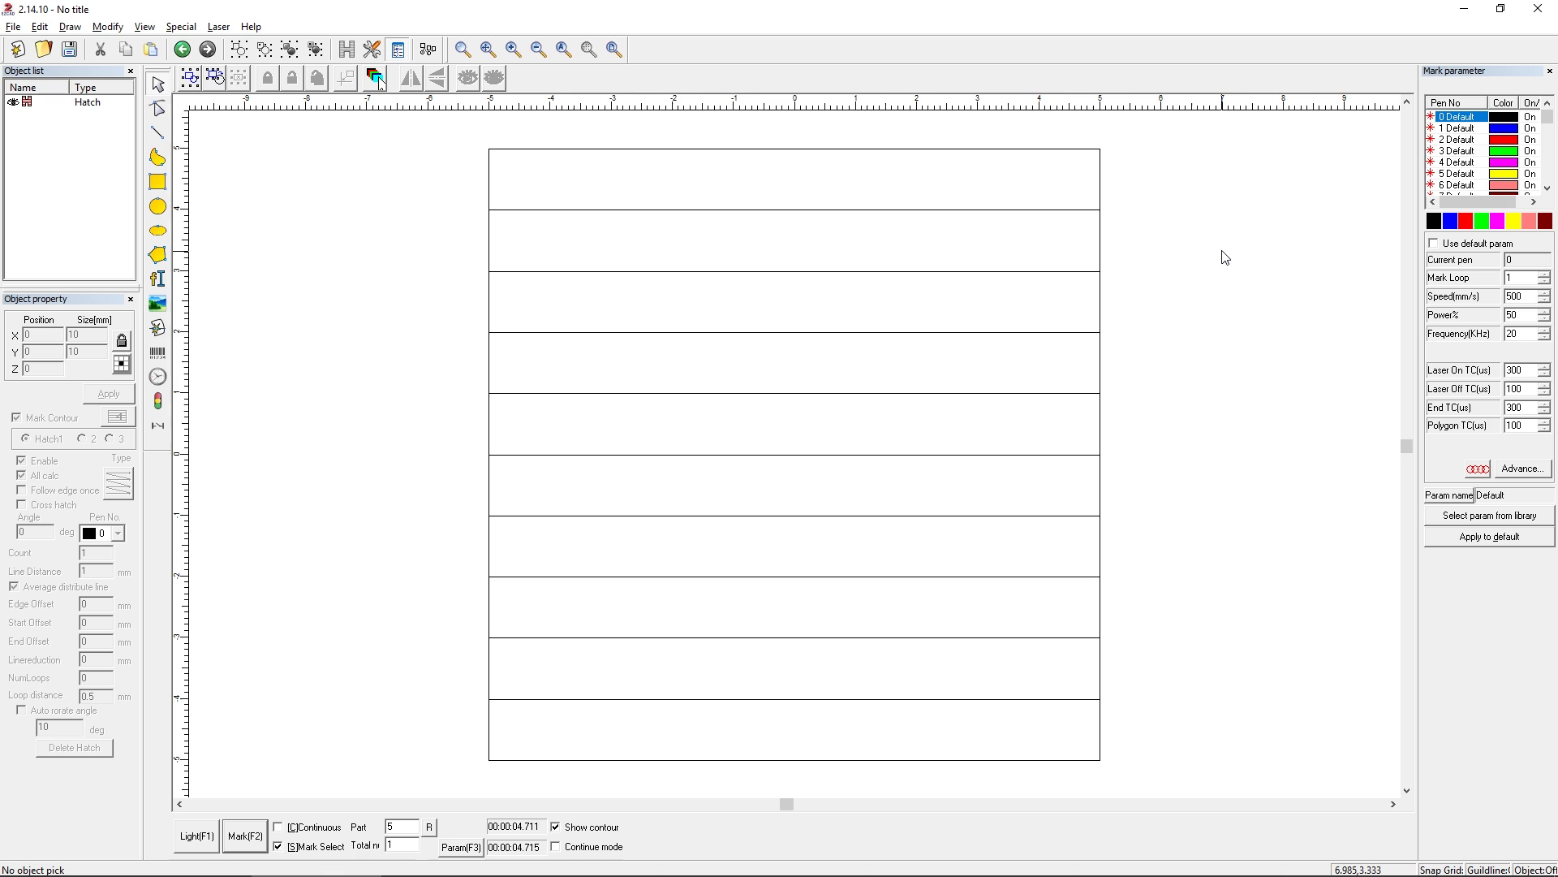
left_click(859, 377)
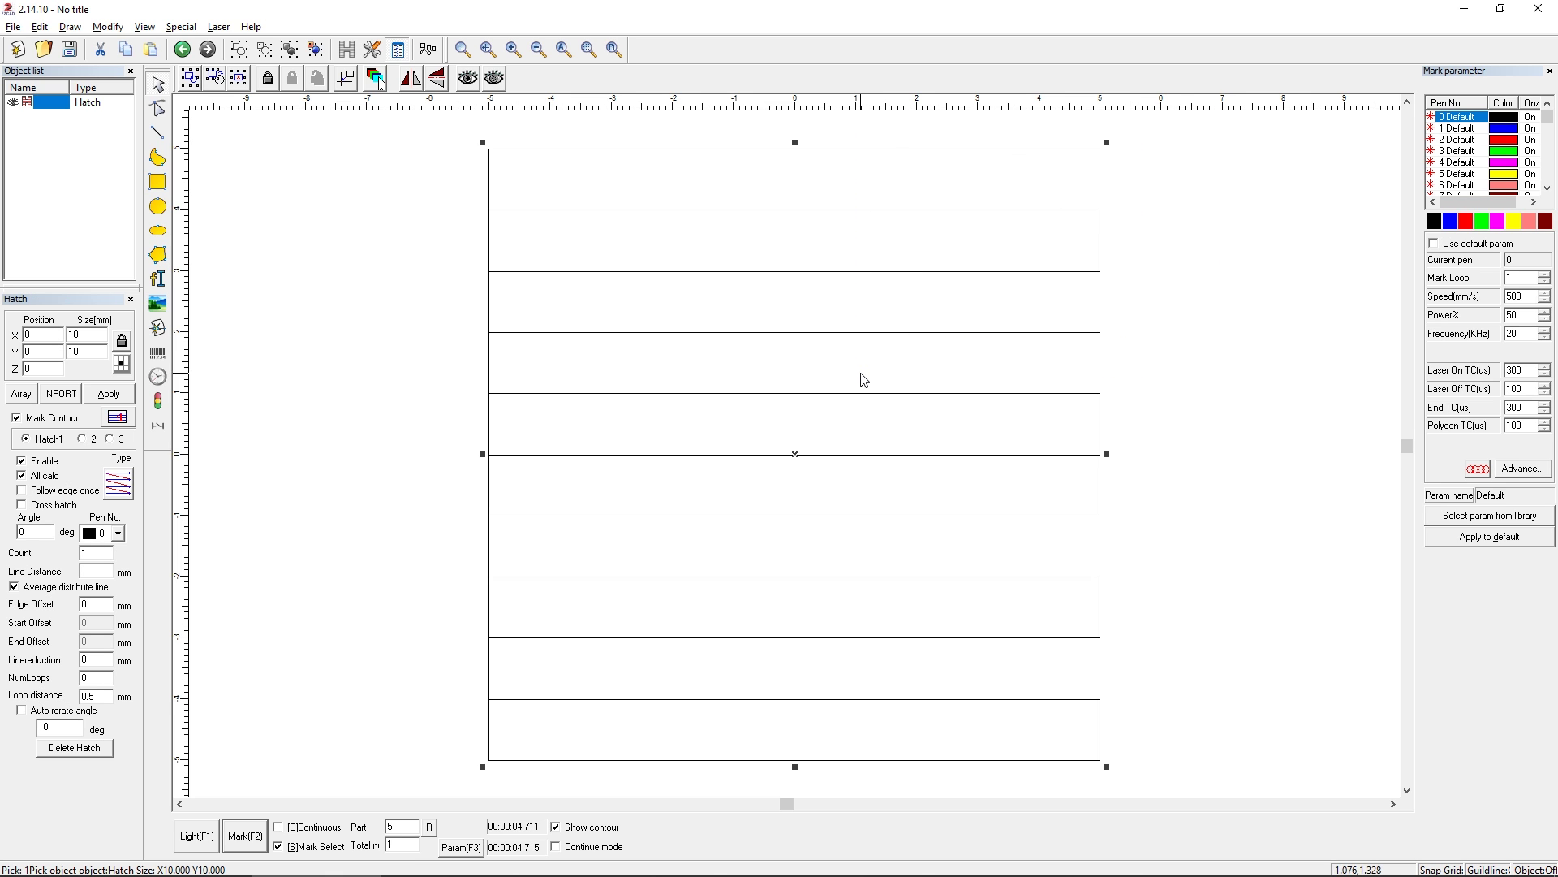
left_click(1172, 314)
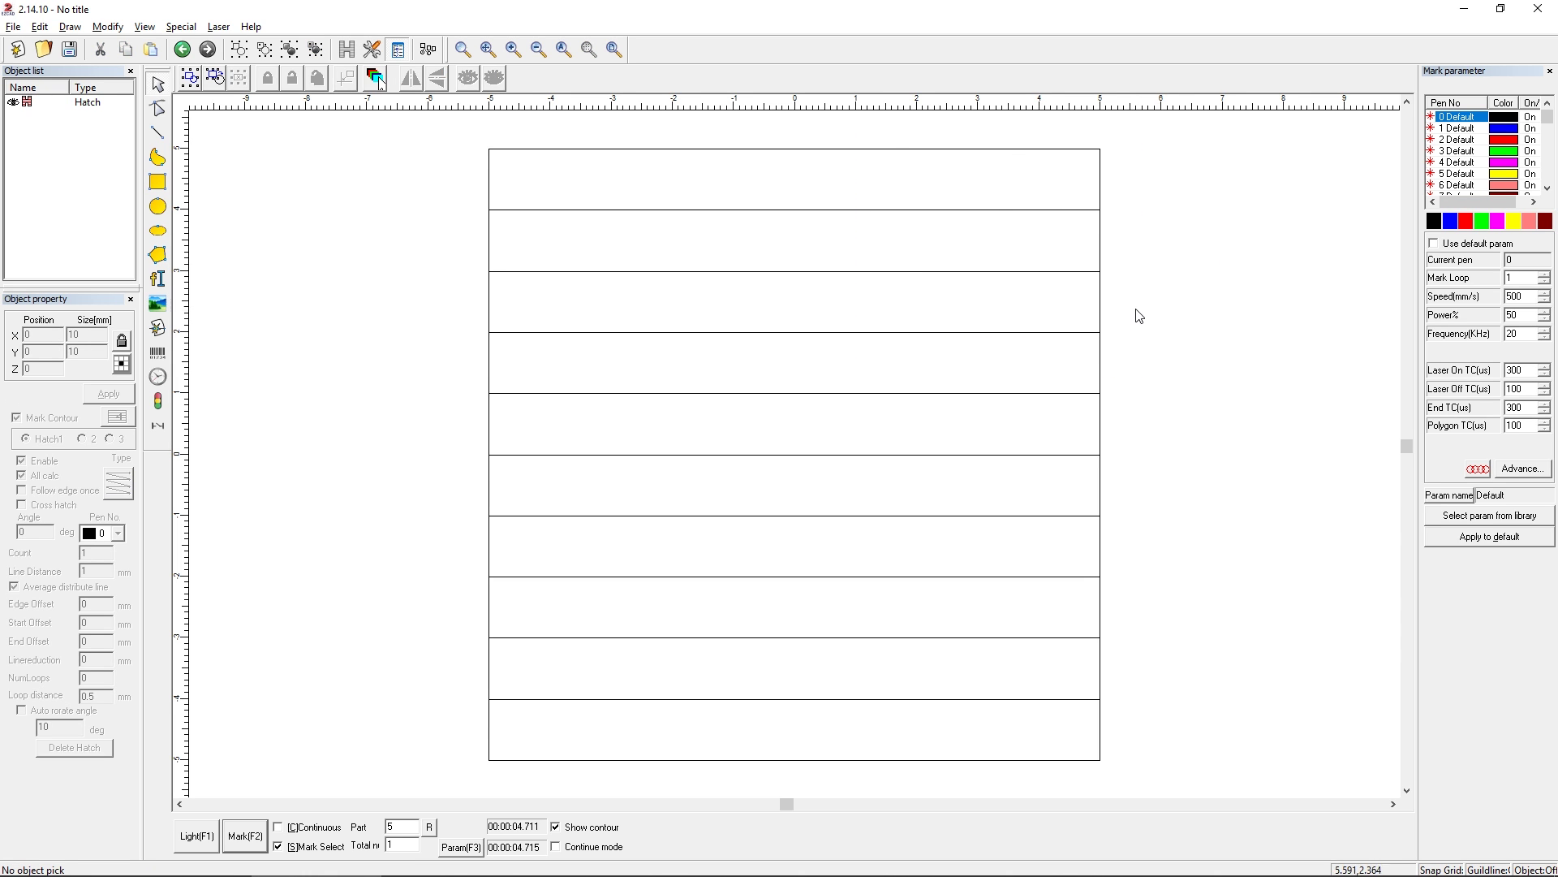
left_click(1485, 123)
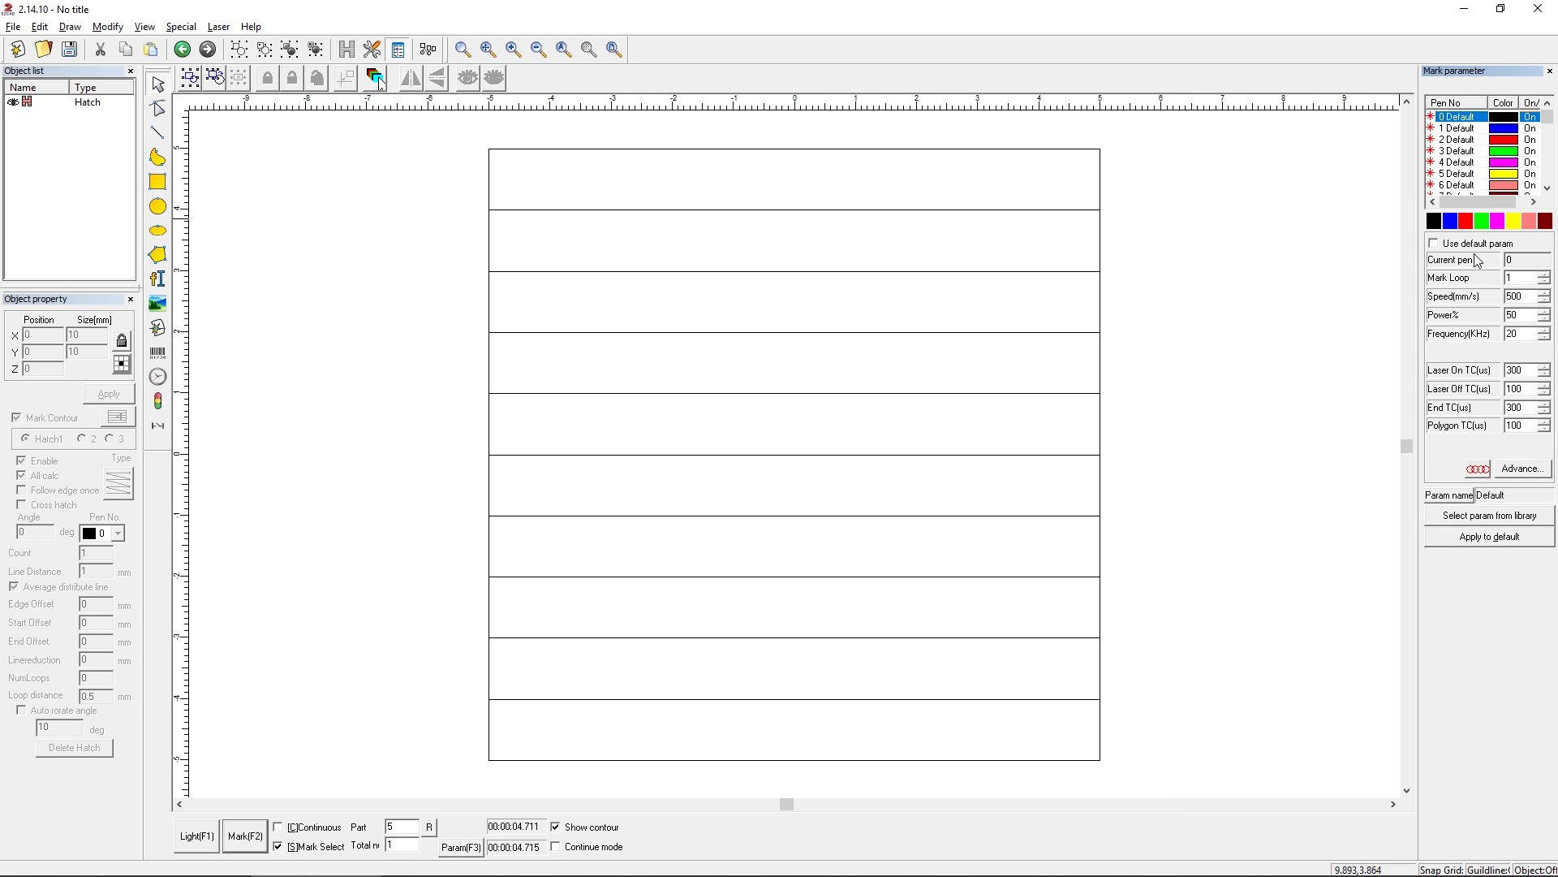
Inspect pen 0's Mark Loop, 500 mm/s speed and 20 kHz frequency values, then reselect the hatch.
double_click(1510, 278)
left_click_drag(1525, 296, 1506, 317)
left_click(1516, 334)
left_click_drag(1525, 337, 1496, 341)
left_click_drag(1090, 254, 812, 475)
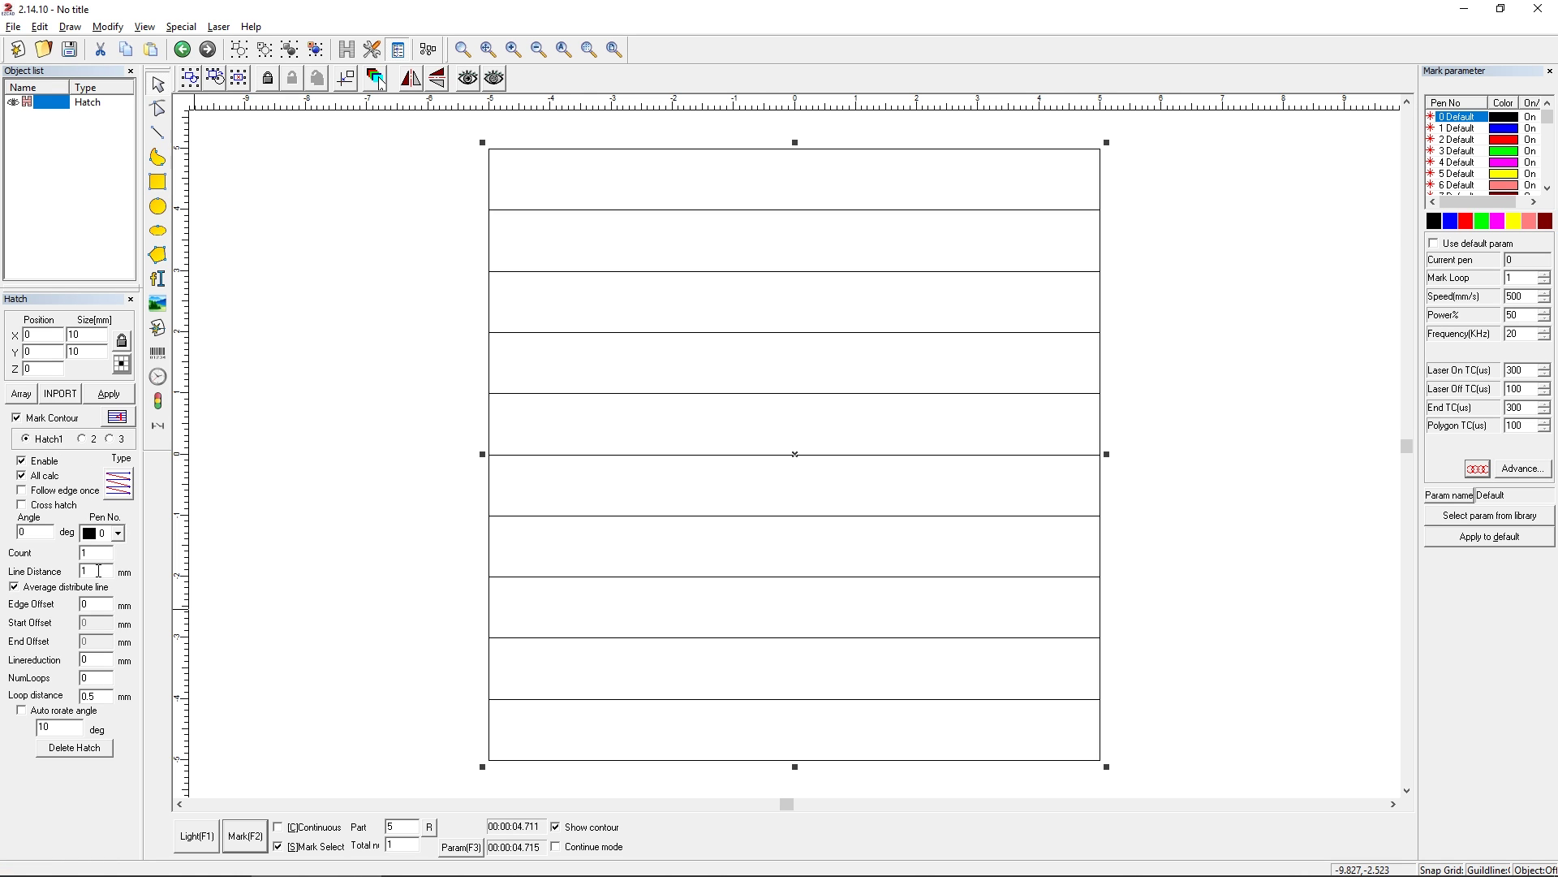
Reselect the hatched rectangle and change its hatch Count from 3 to 1, then apply.
left_click(371, 564)
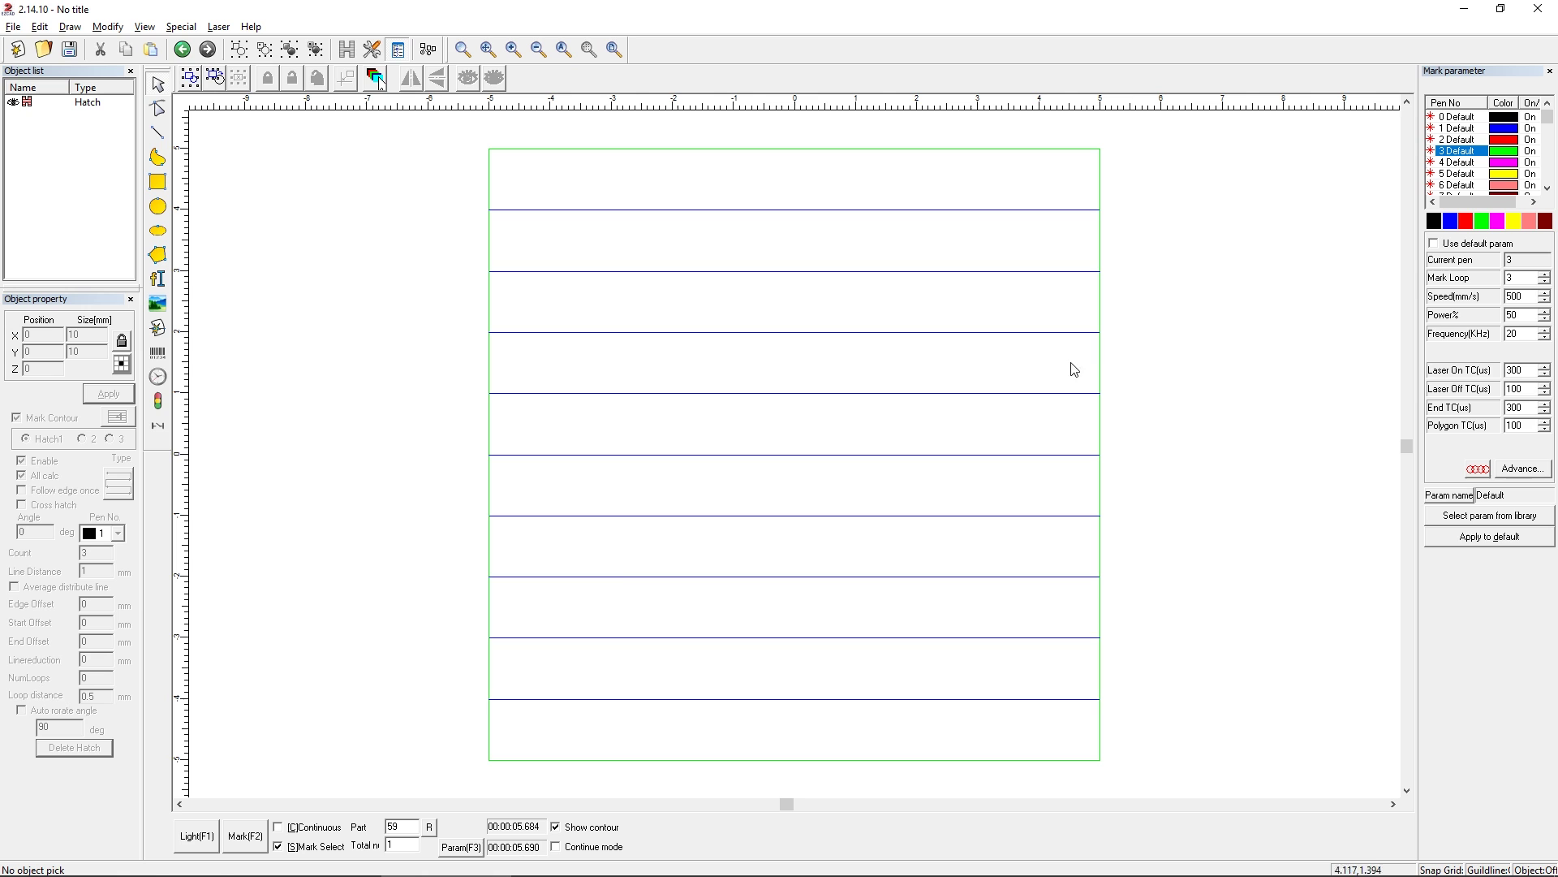
left_click_drag(1136, 339, 621, 588)
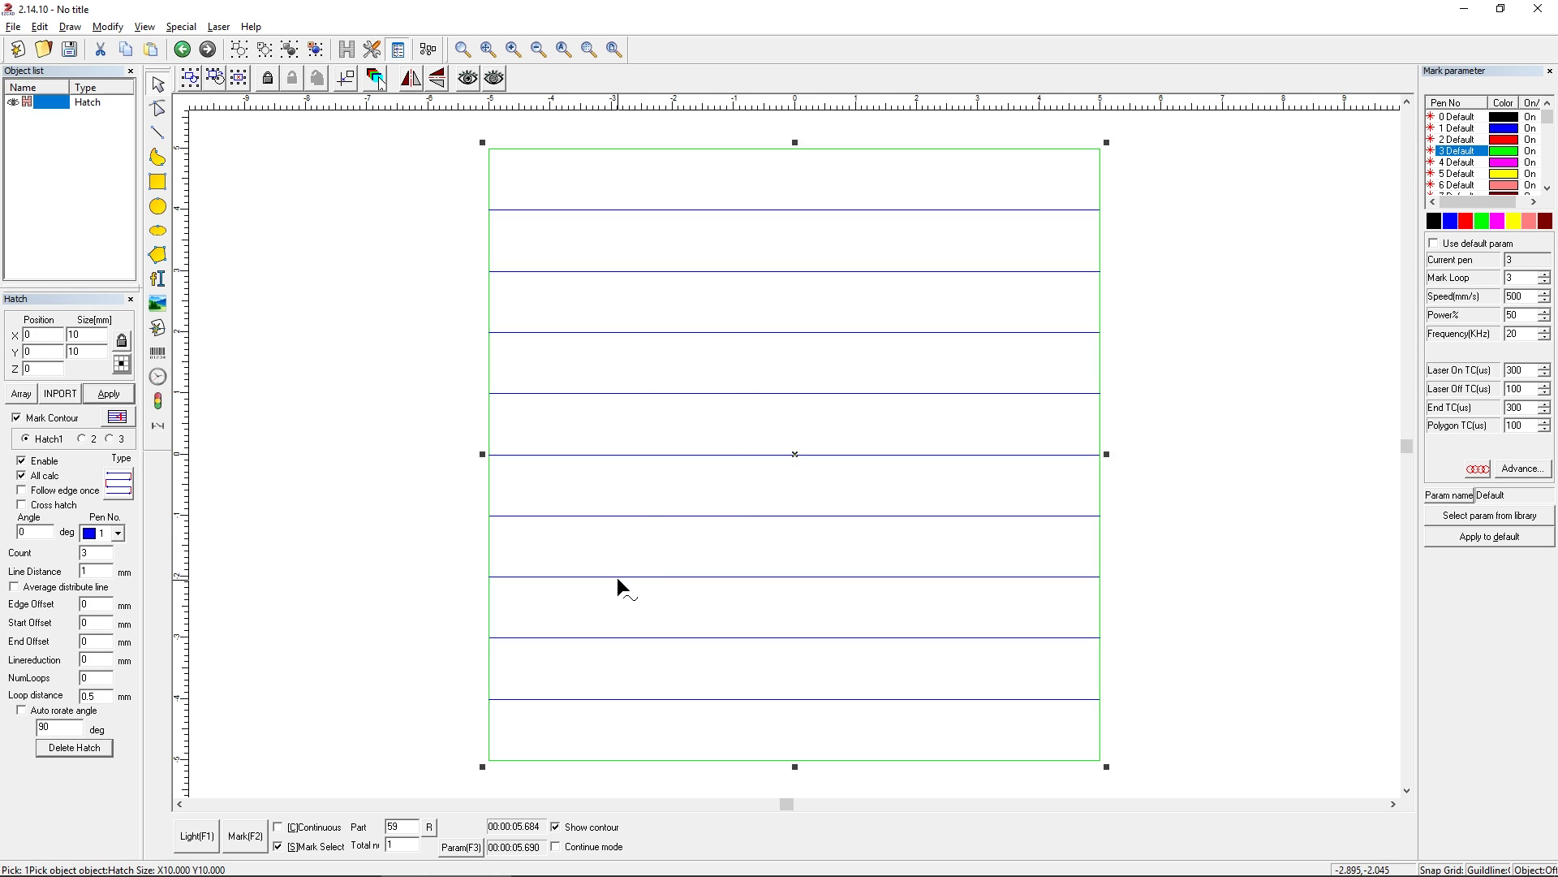
double_click(85, 553)
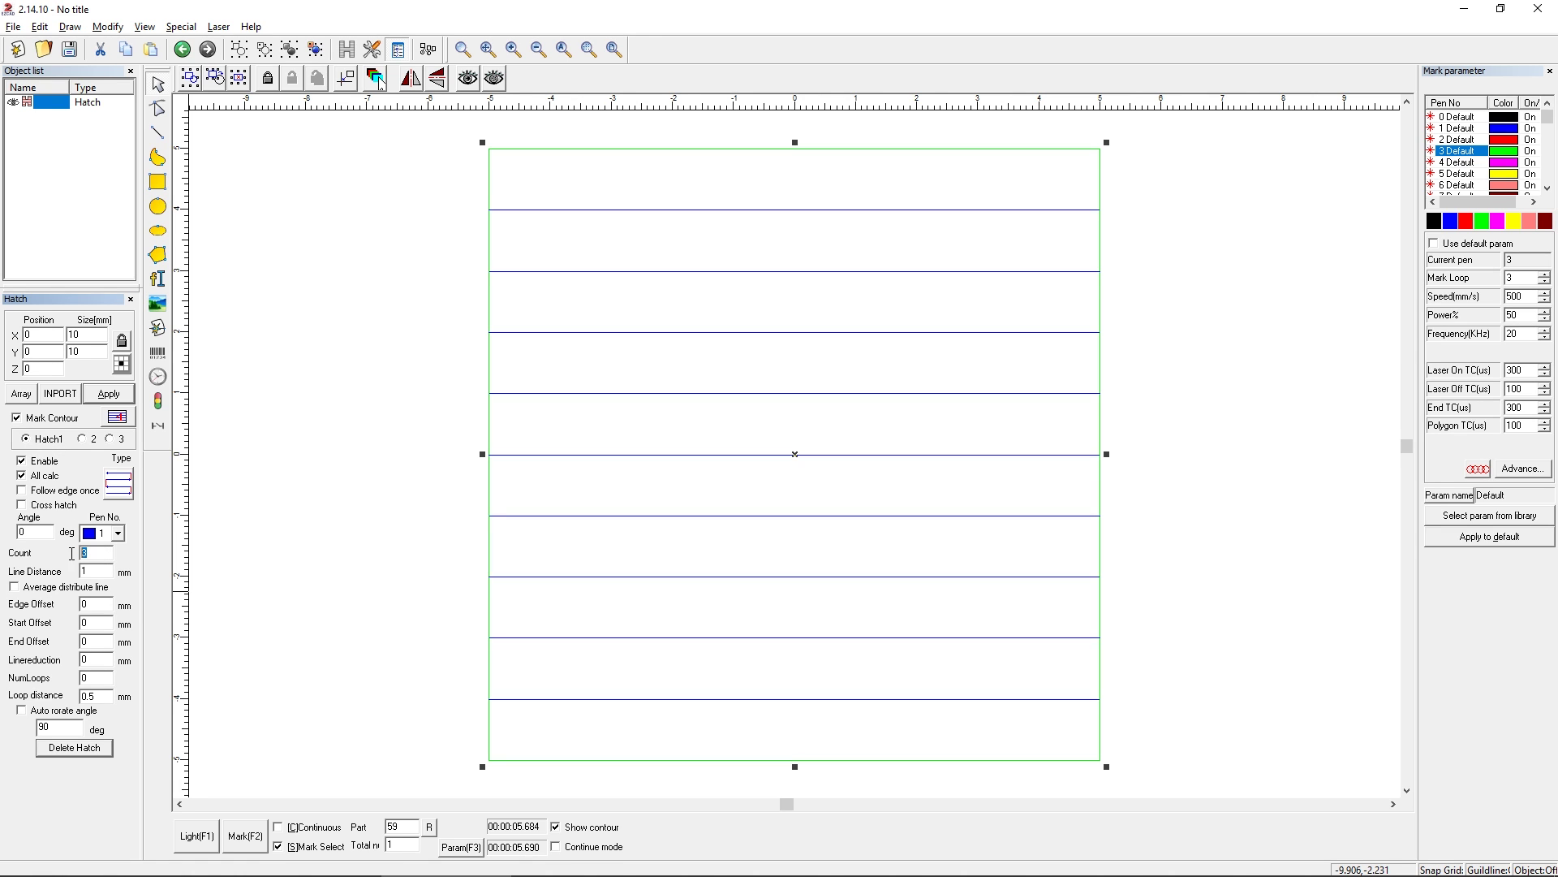
left_click(254, 557)
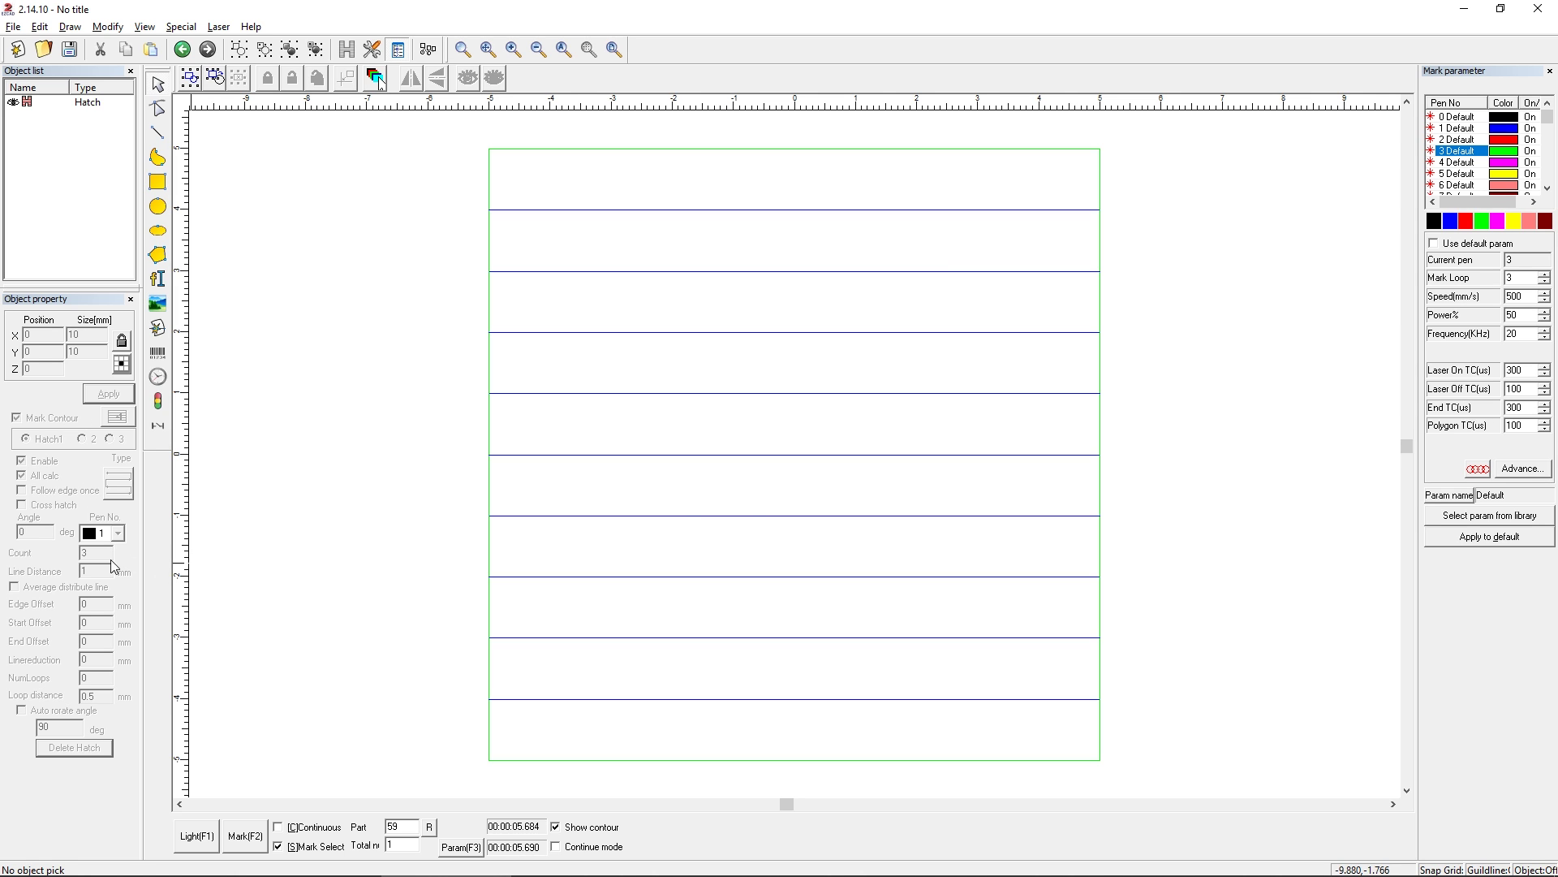
left_click_drag(1133, 430, 723, 633)
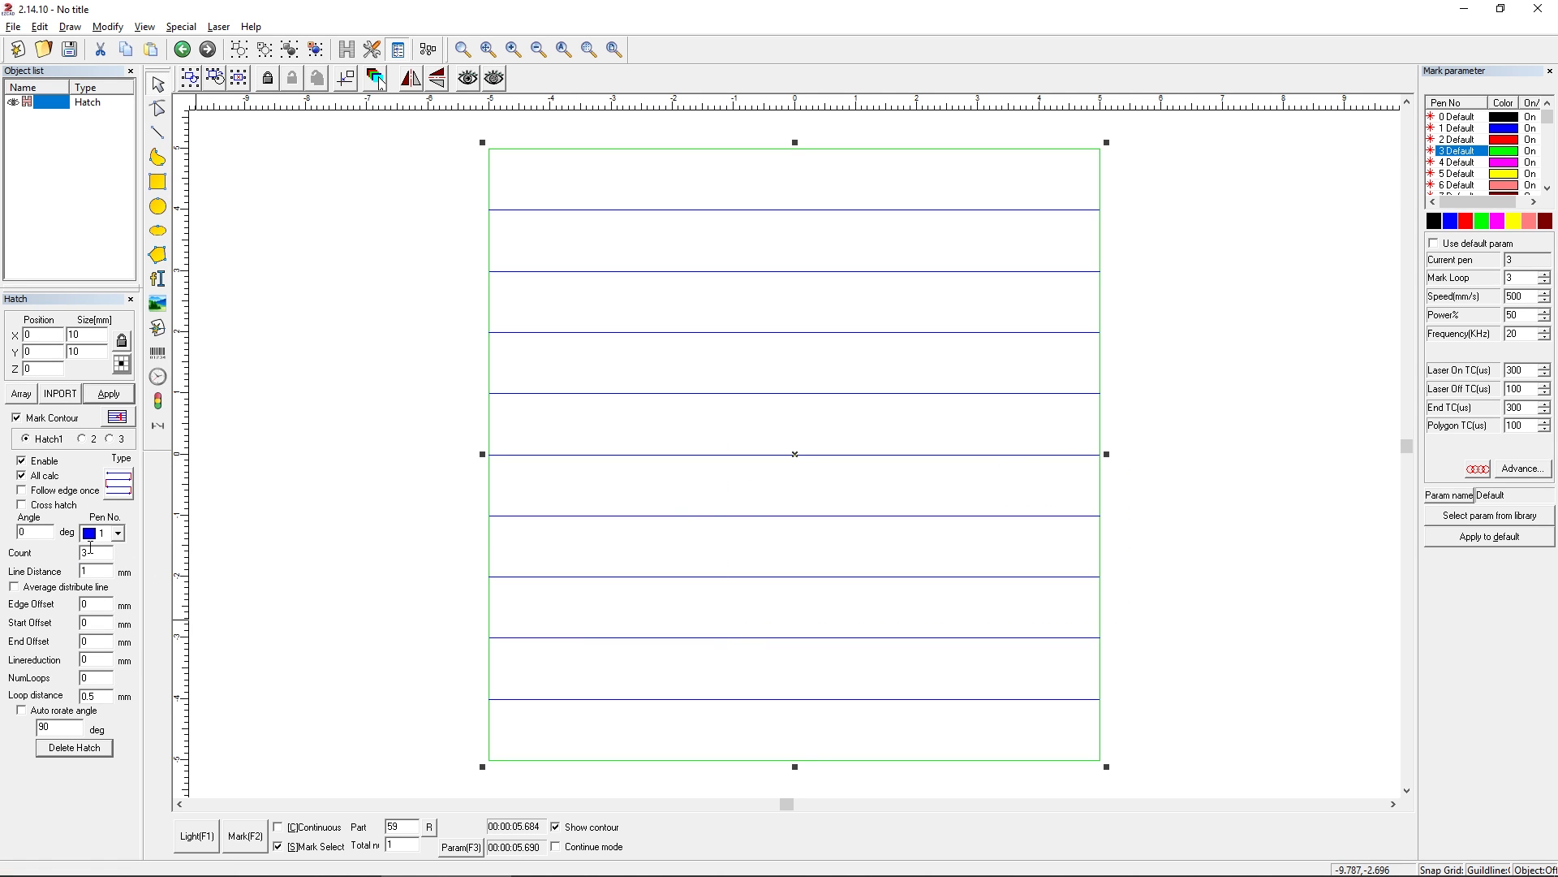
key("BackSpace")
type("1")
left_click(106, 396)
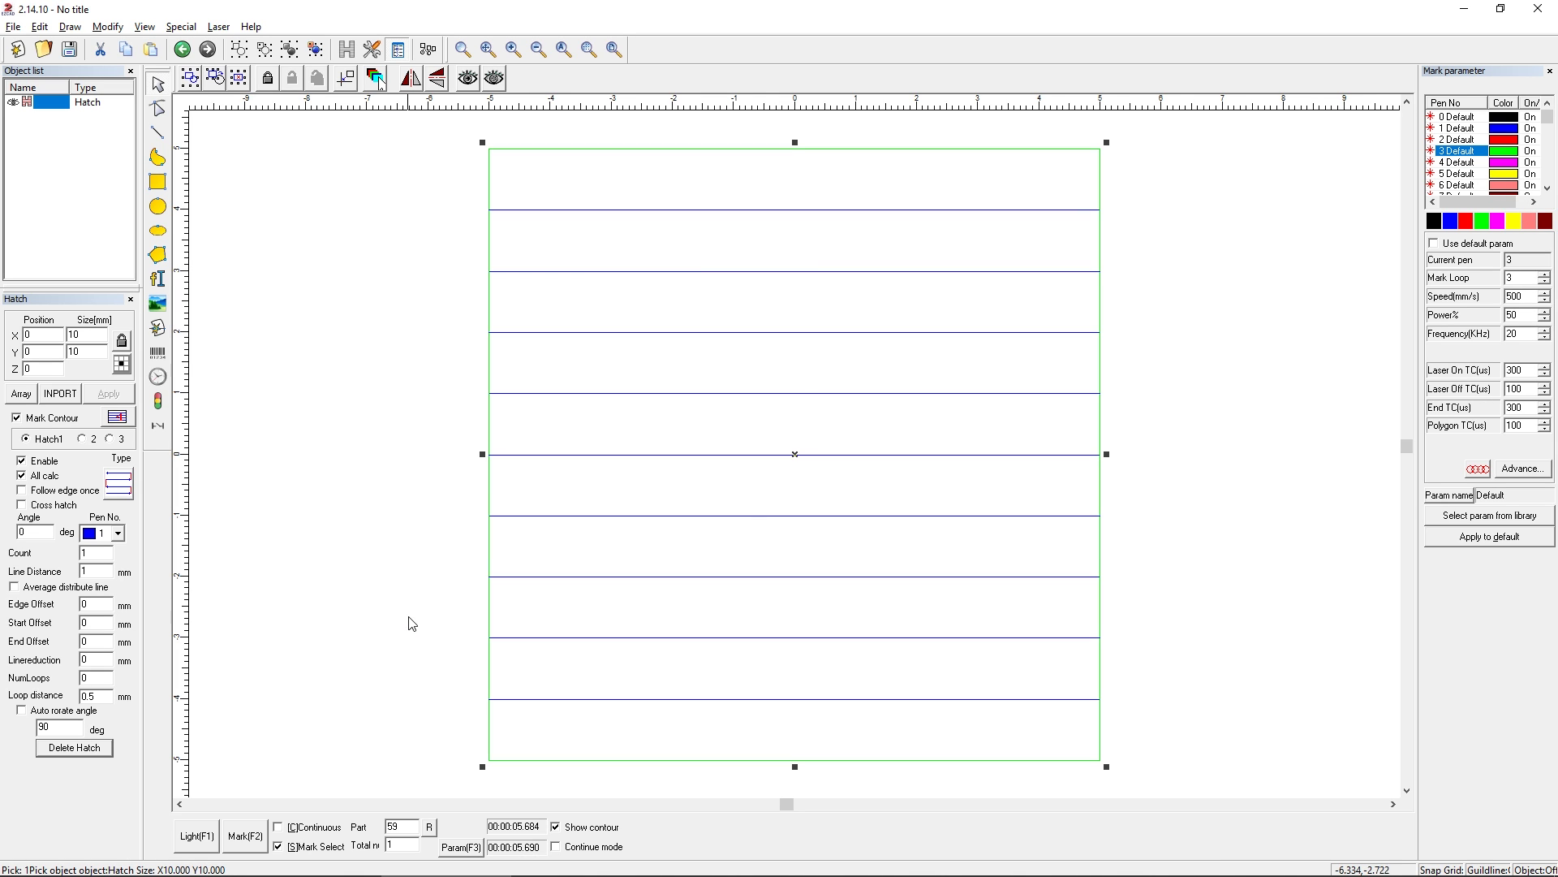
Select the hatch object and bring up pen 1's marking parameters.
left_click(1512, 129)
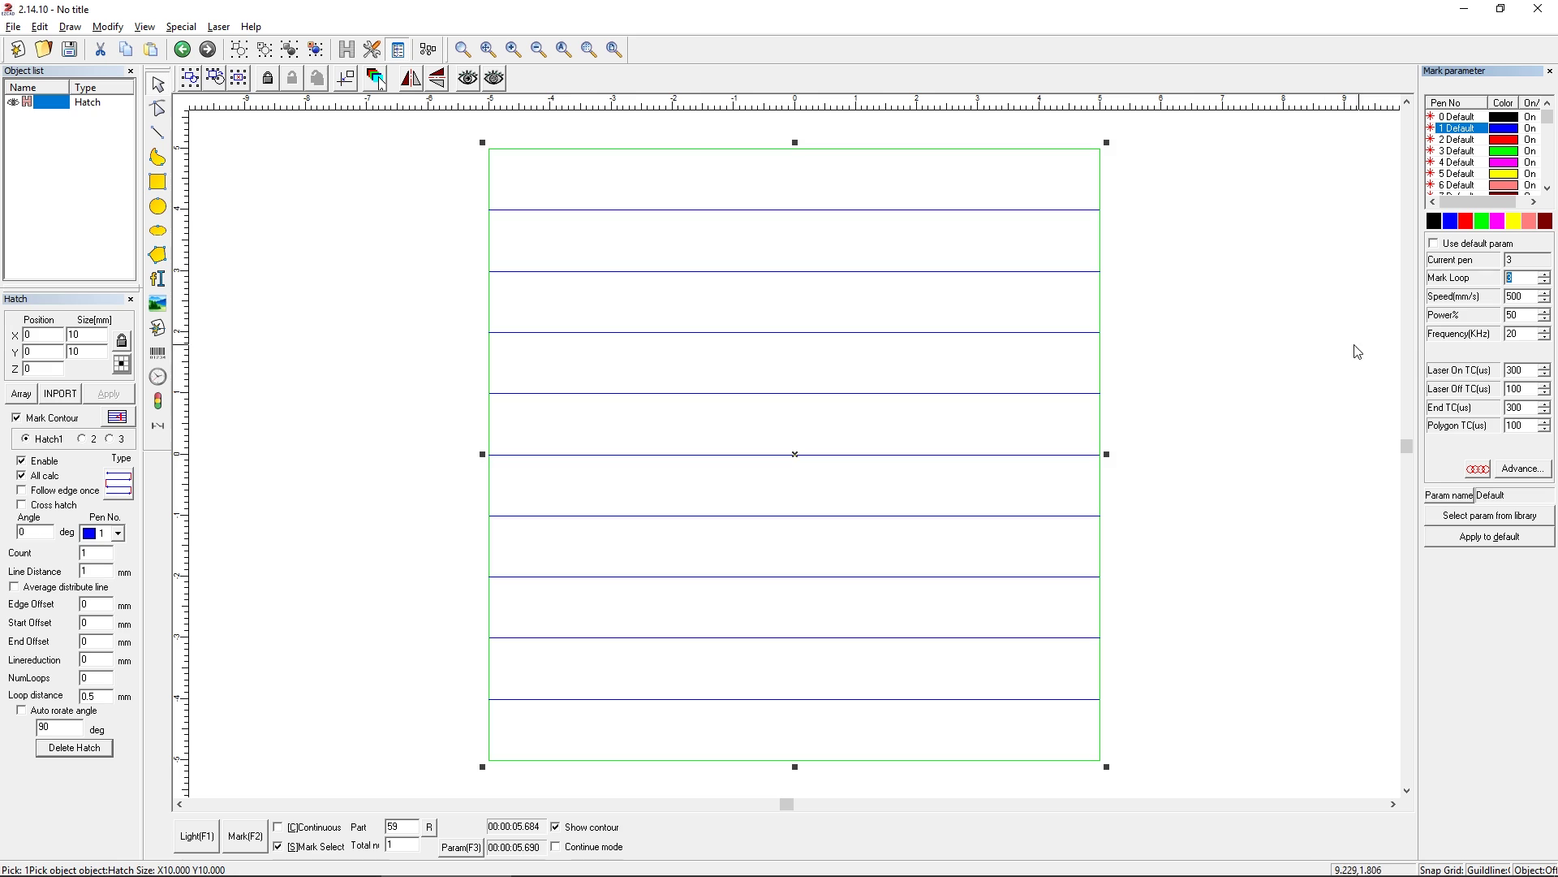
left_click(1294, 367)
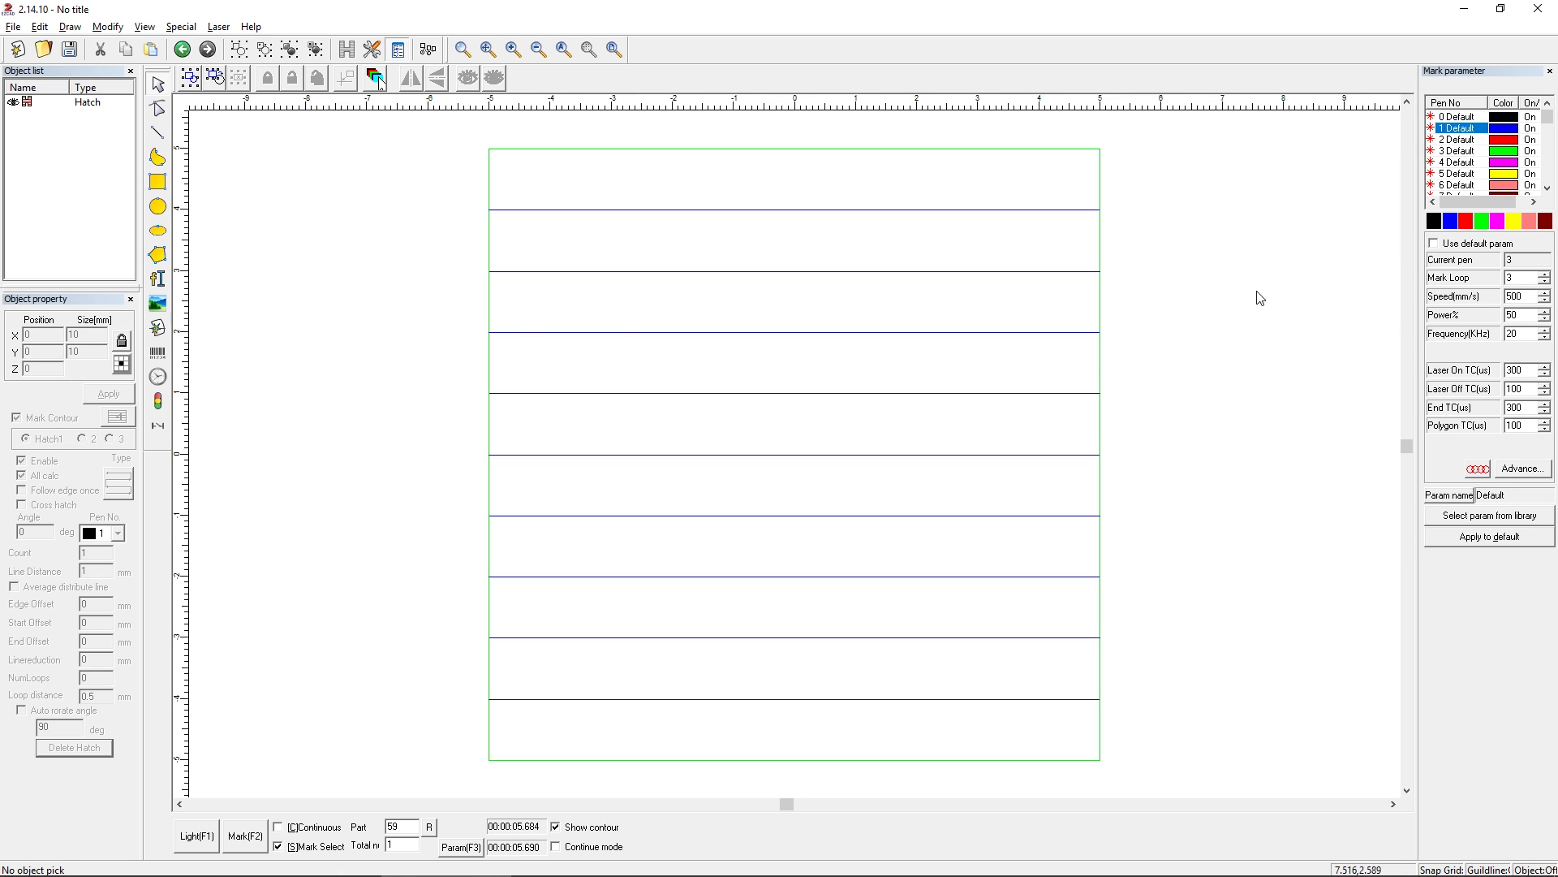
left_click(535, 534)
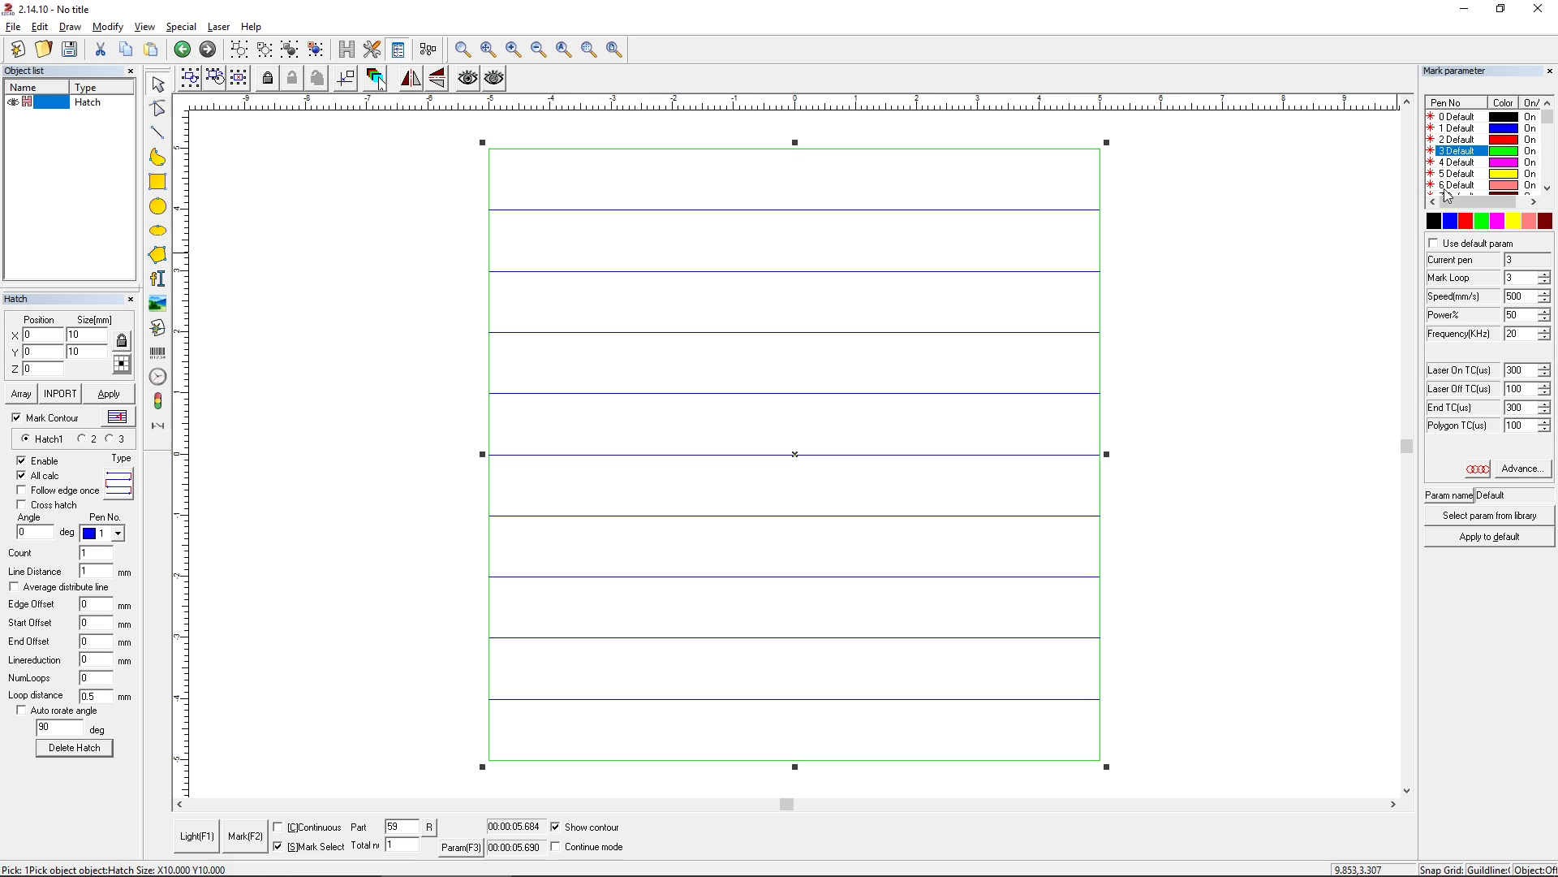
left_click(1456, 130)
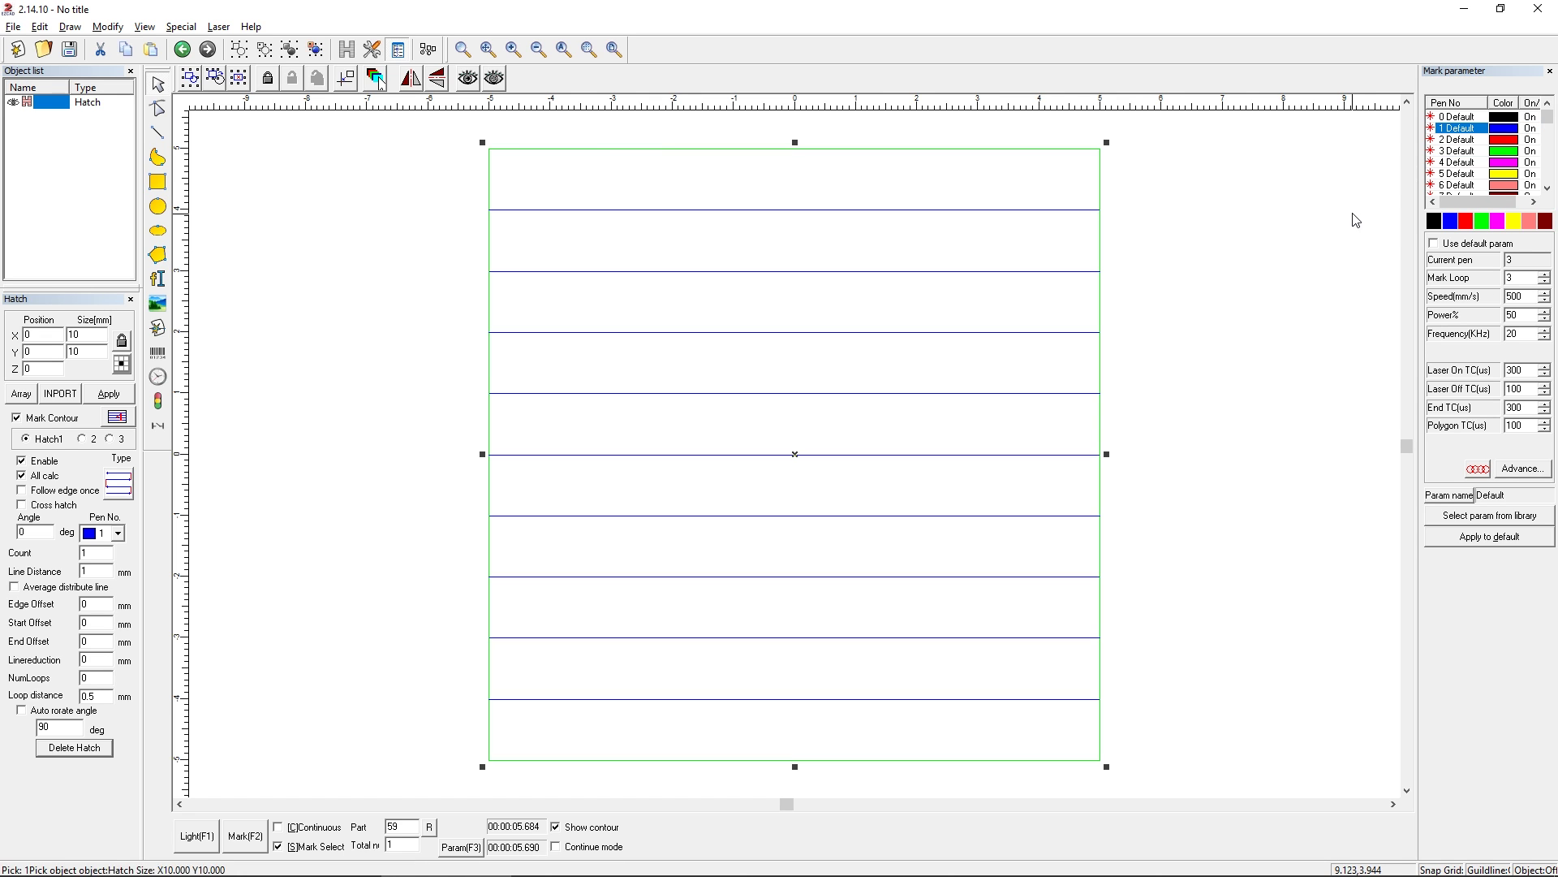
left_click(1353, 219)
left_click(1453, 130)
left_click(1454, 151)
left_click(1454, 129)
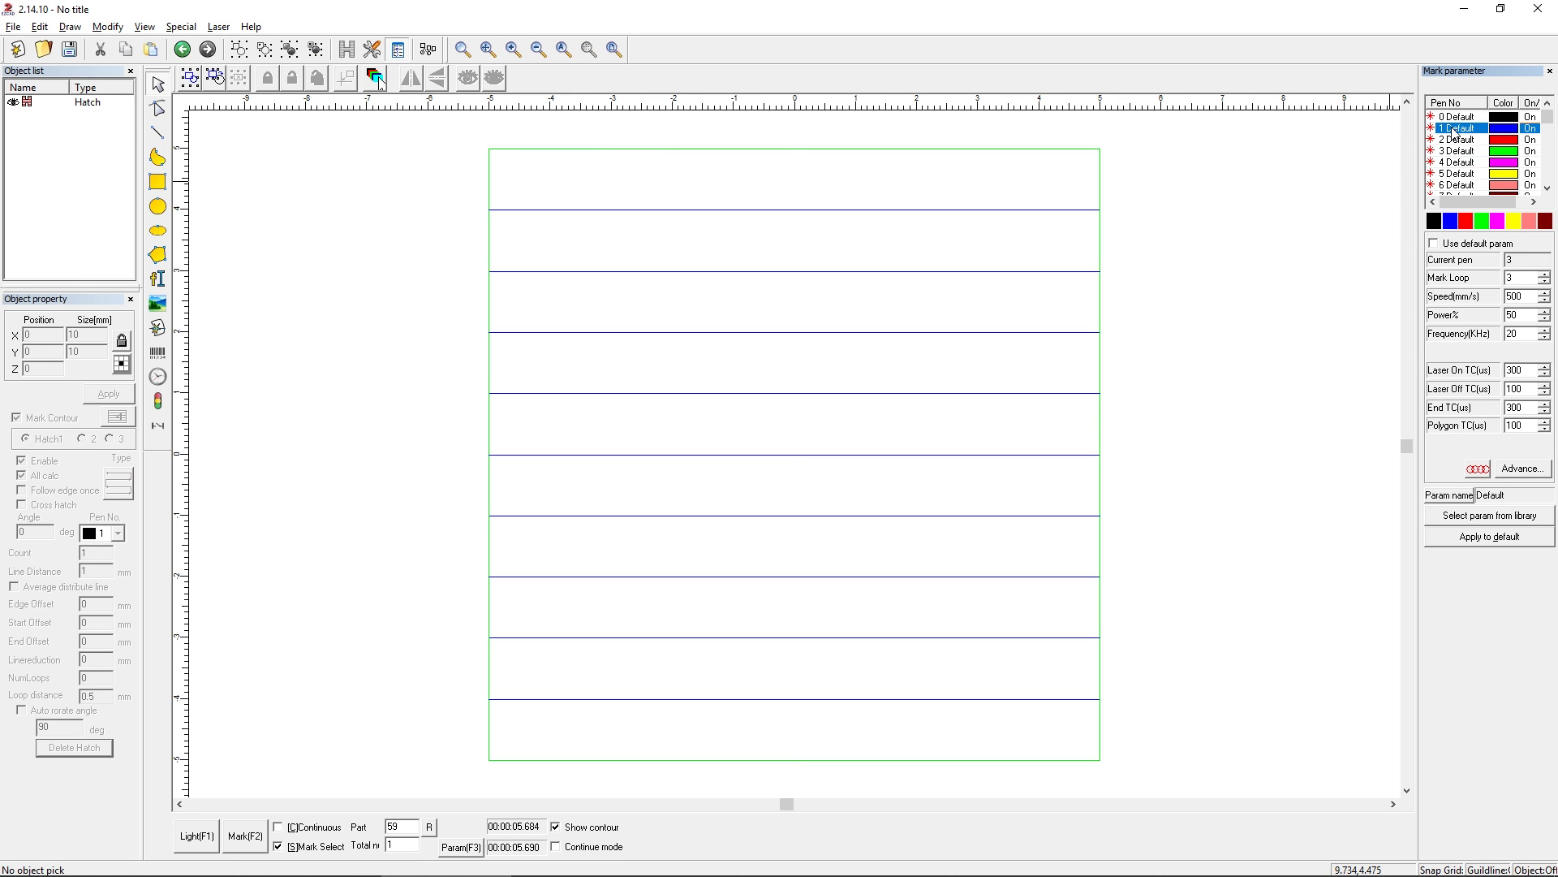
Change pen 1's Mark Loop value from 10 to 5.
left_click_drag(1526, 279, 1501, 278)
left_click(1349, 297)
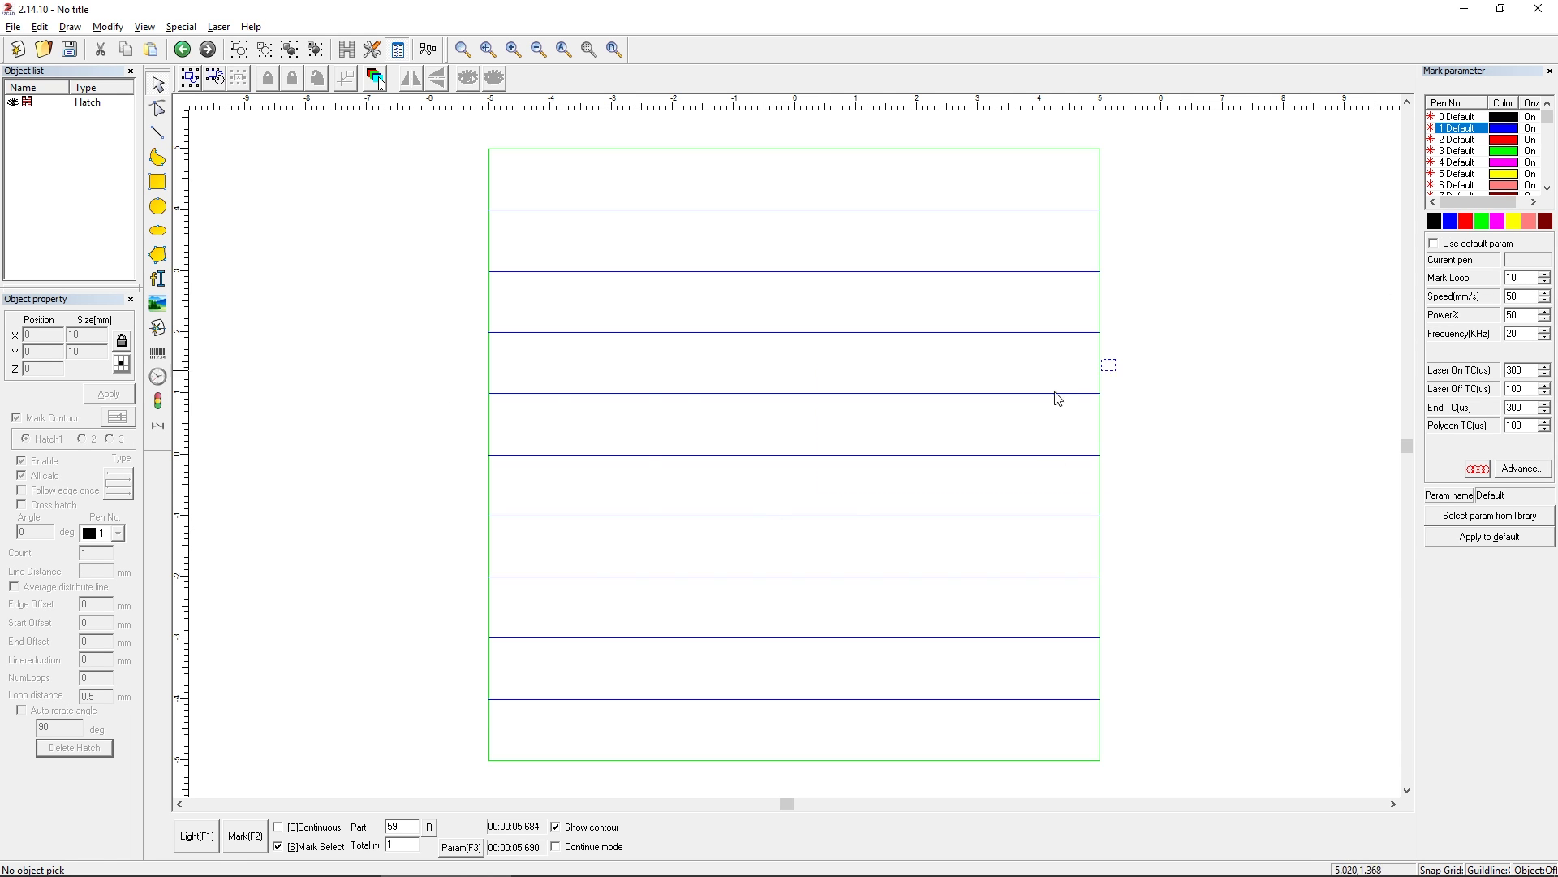
left_click(588, 577)
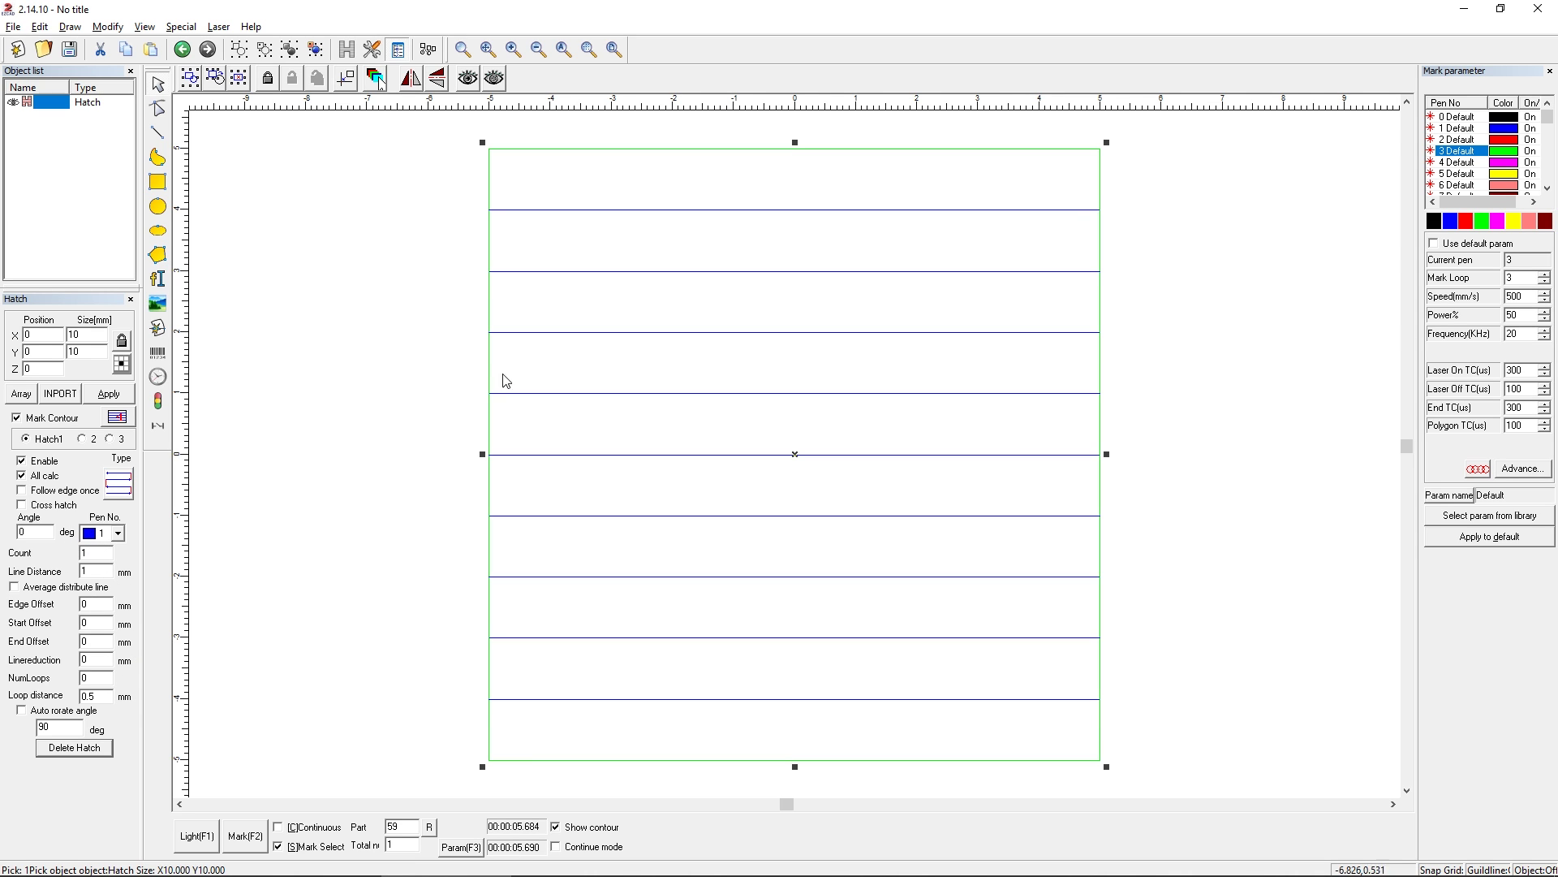
key("Escape")
left_click(1457, 128)
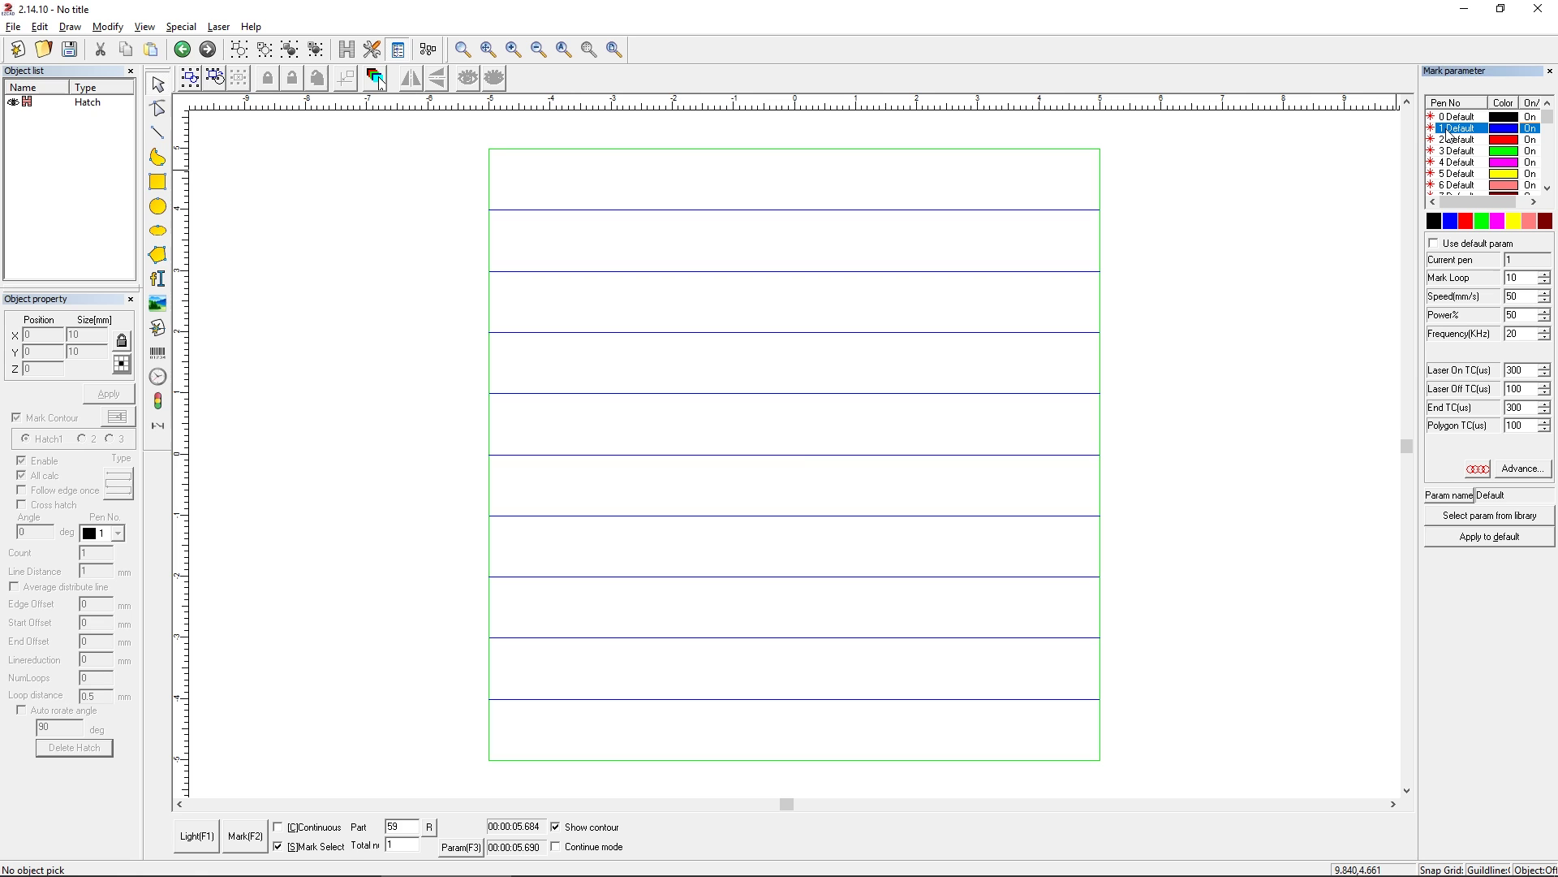
double_click(1523, 279)
type("5")
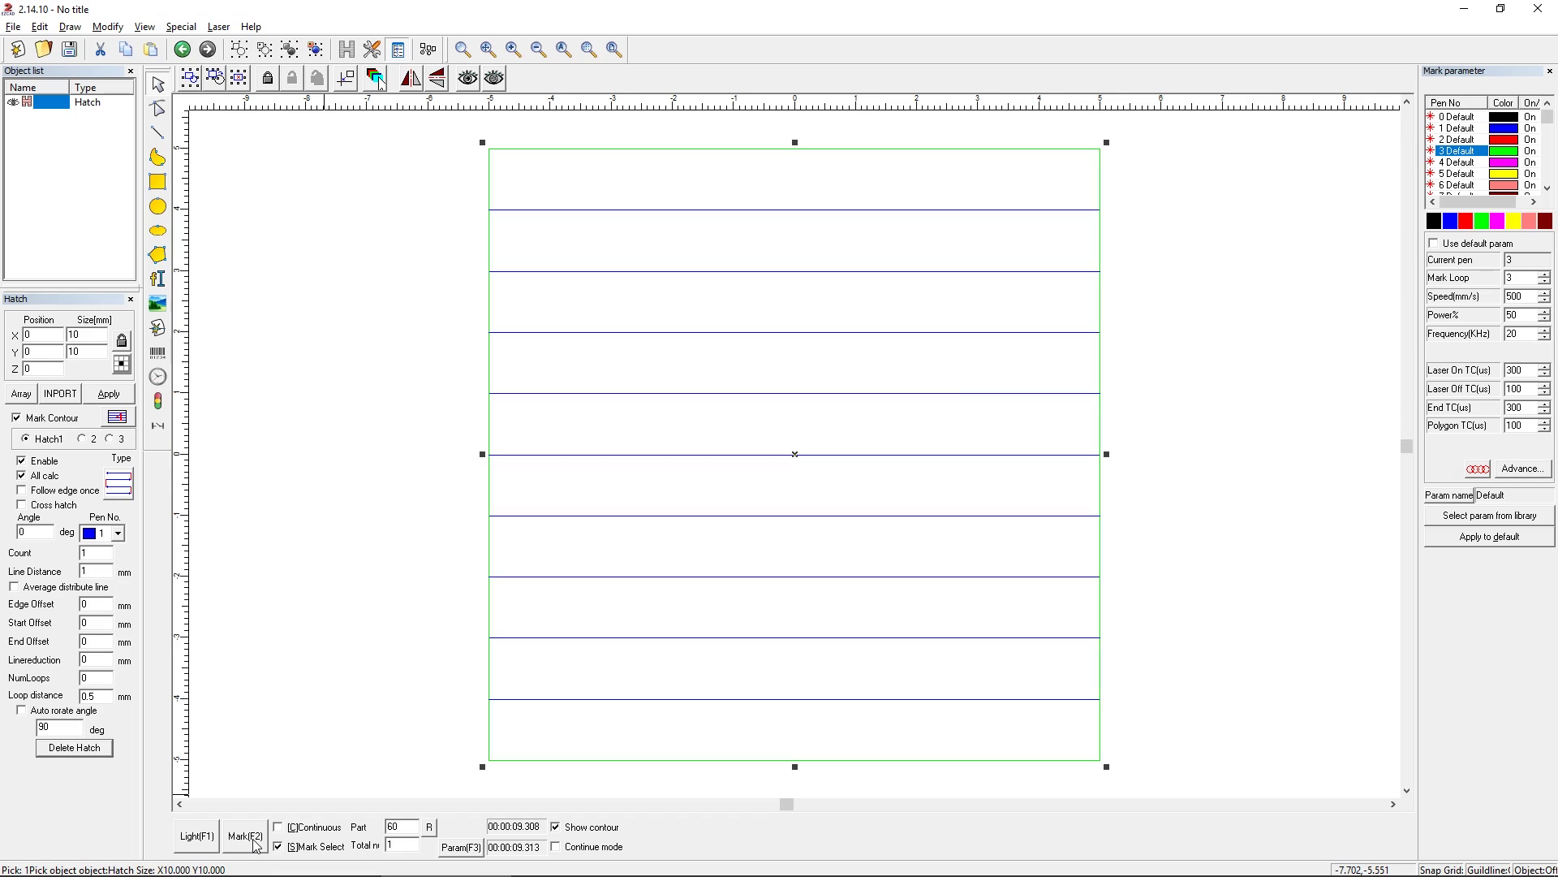
Check pen 1's updated mark loop, then reselect the hatched rectangle and apply its hatch settings.
left_click(368, 598)
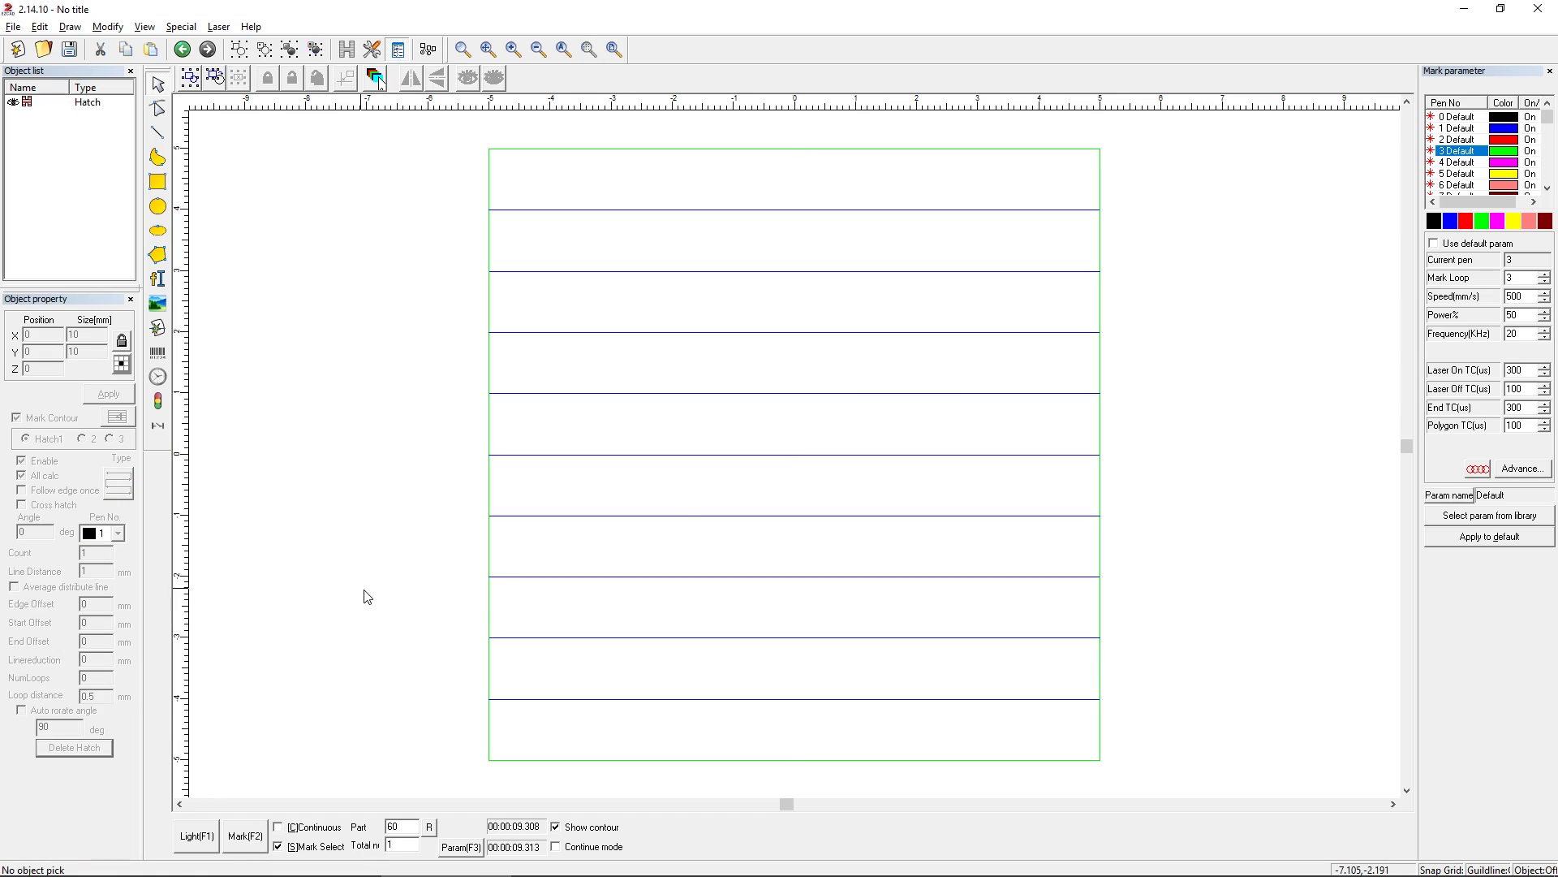
left_click(1456, 128)
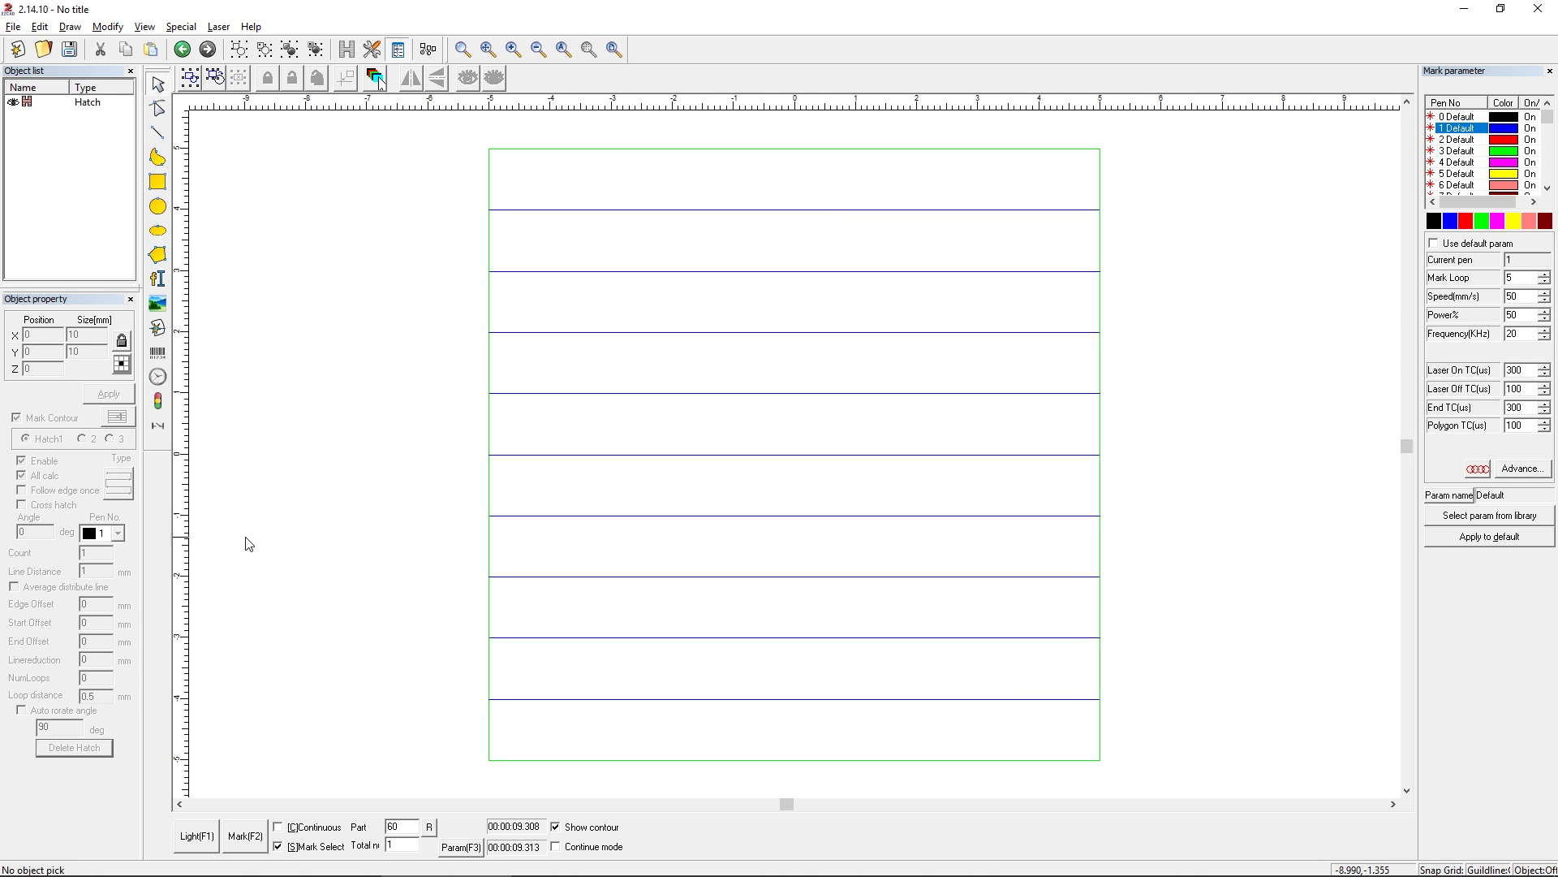
left_click_drag(1122, 394, 760, 595)
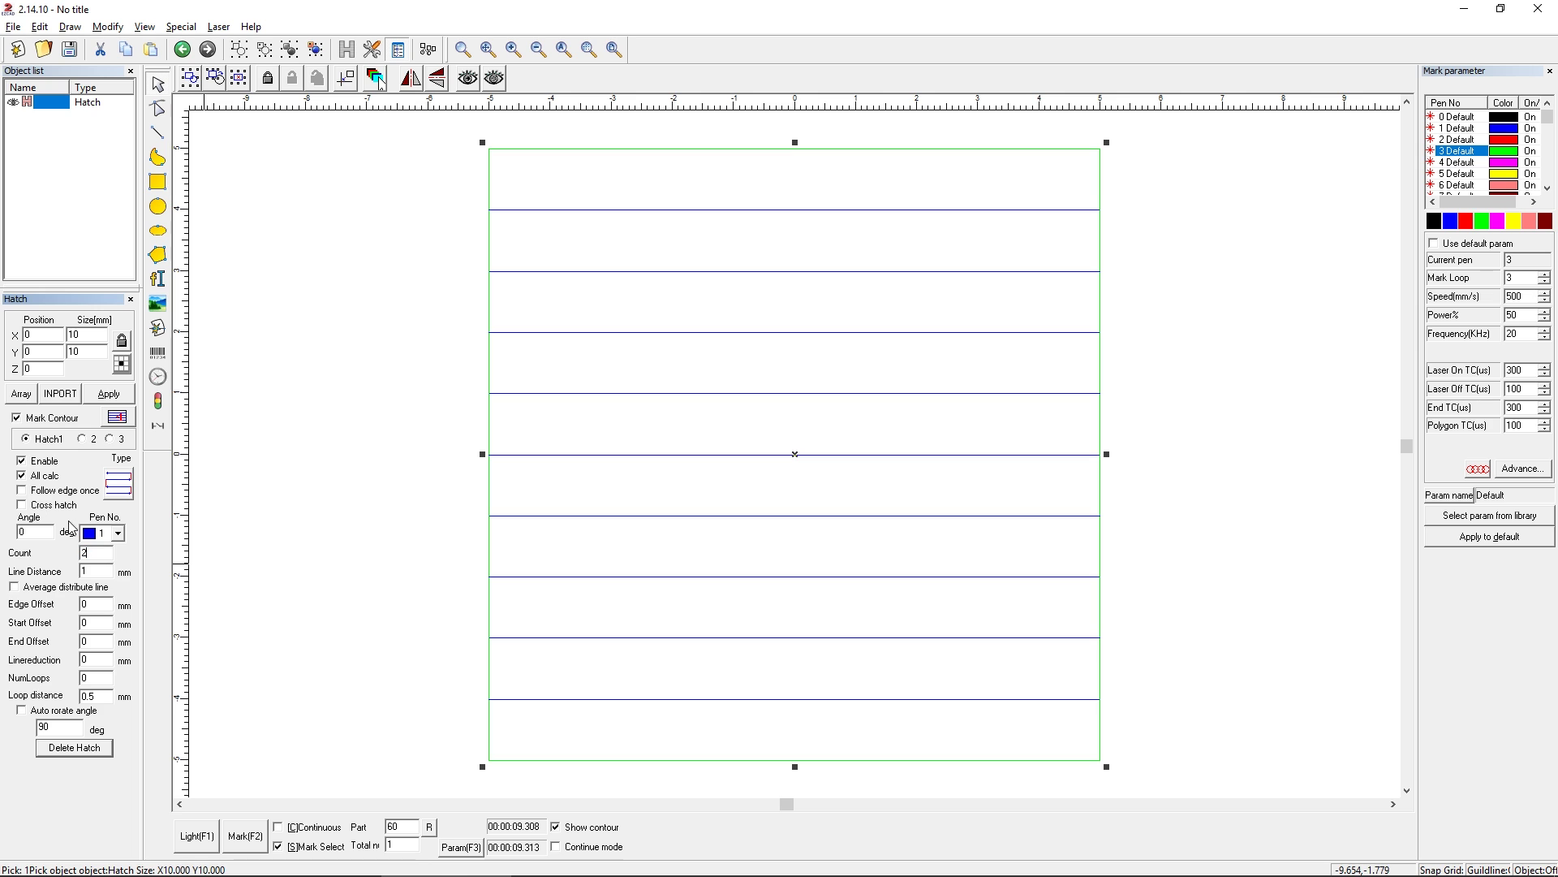
left_click(216, 501)
left_click_drag(1229, 399, 890, 496)
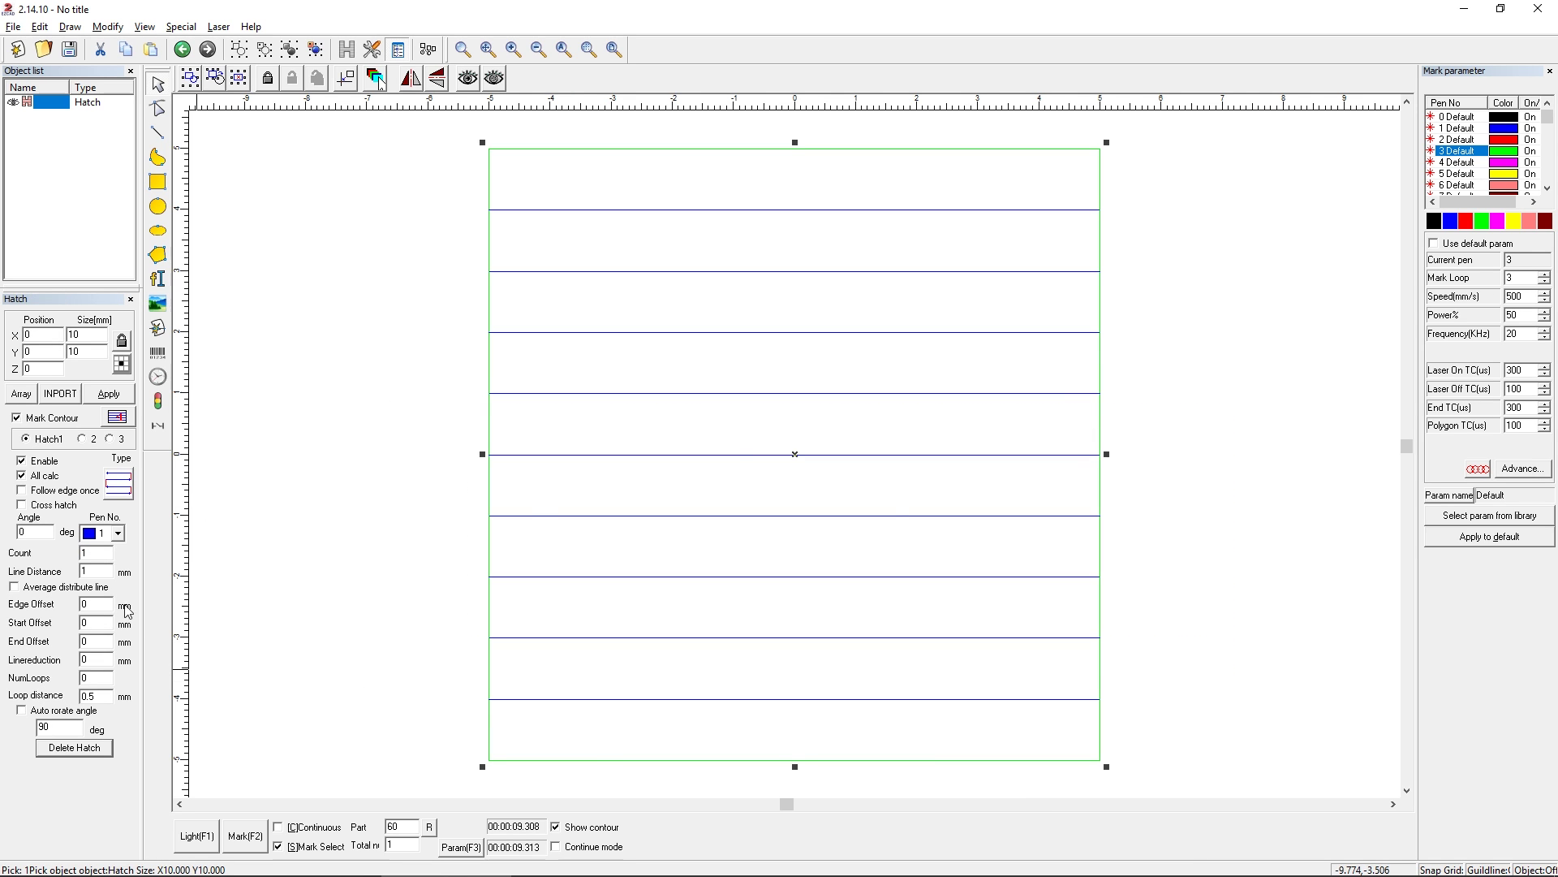
left_click(132, 394)
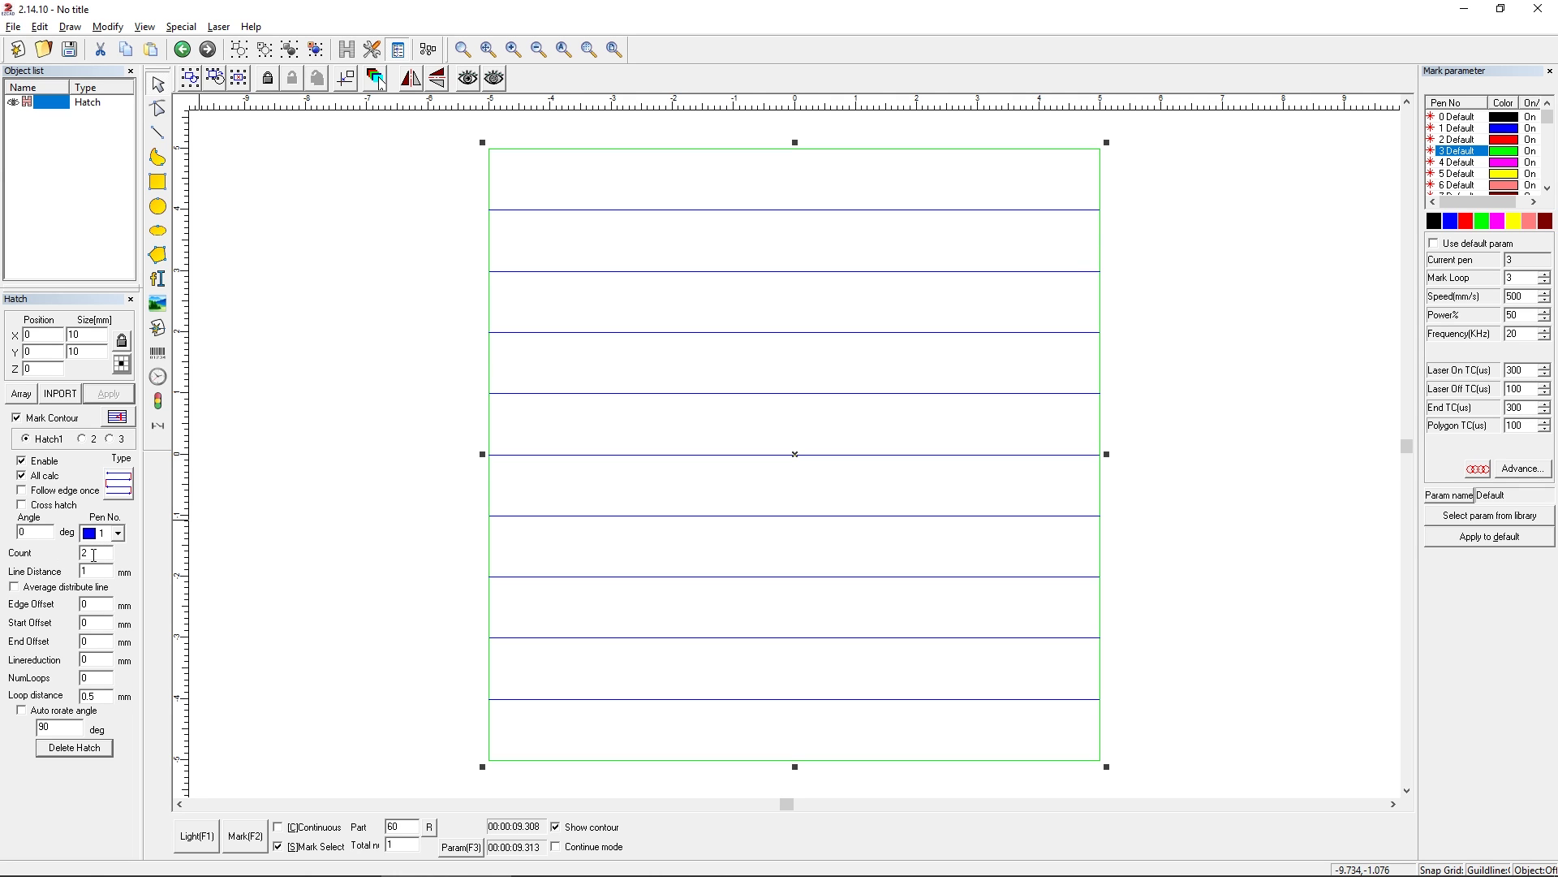
Set the hatch Count to 2 and apply it, then reselect the hatched rectangle.
double_click(92, 554)
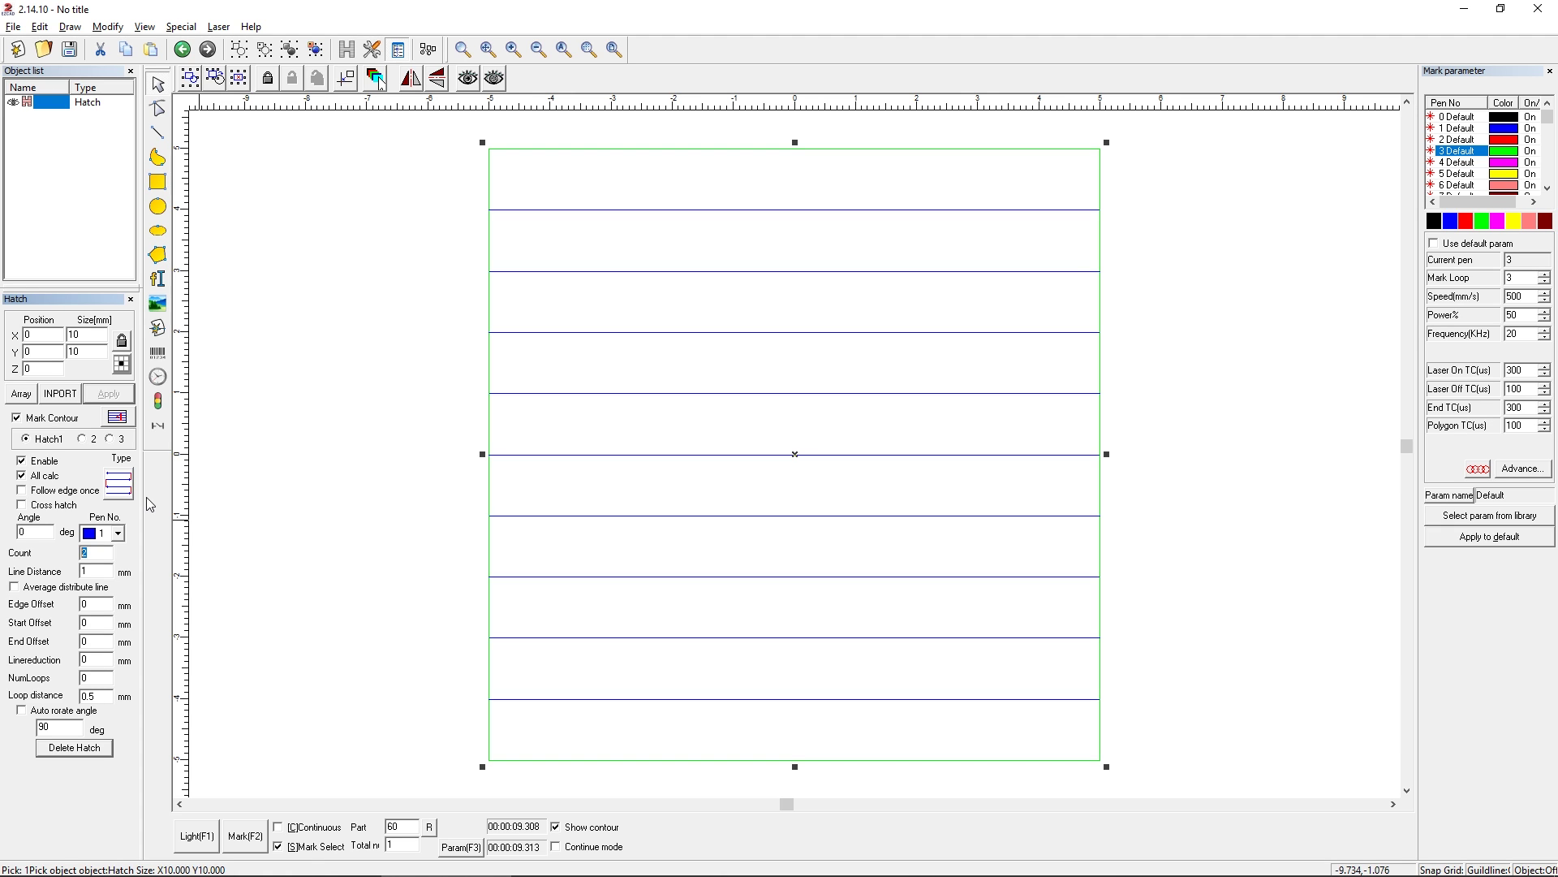
type("2")
left_click(109, 393)
left_click(376, 588)
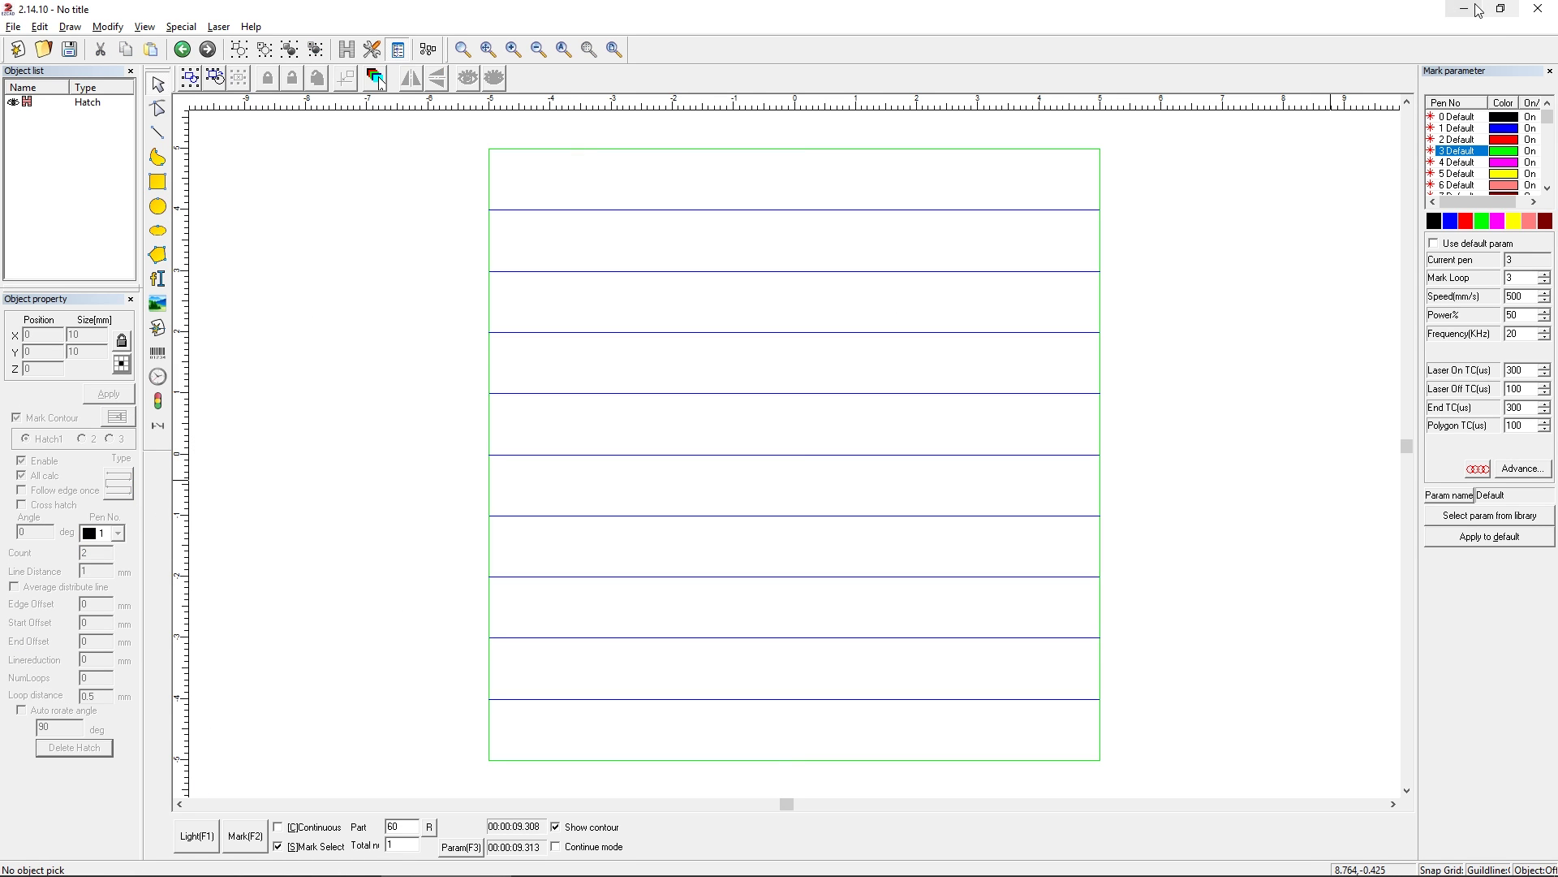
left_click(1464, 128)
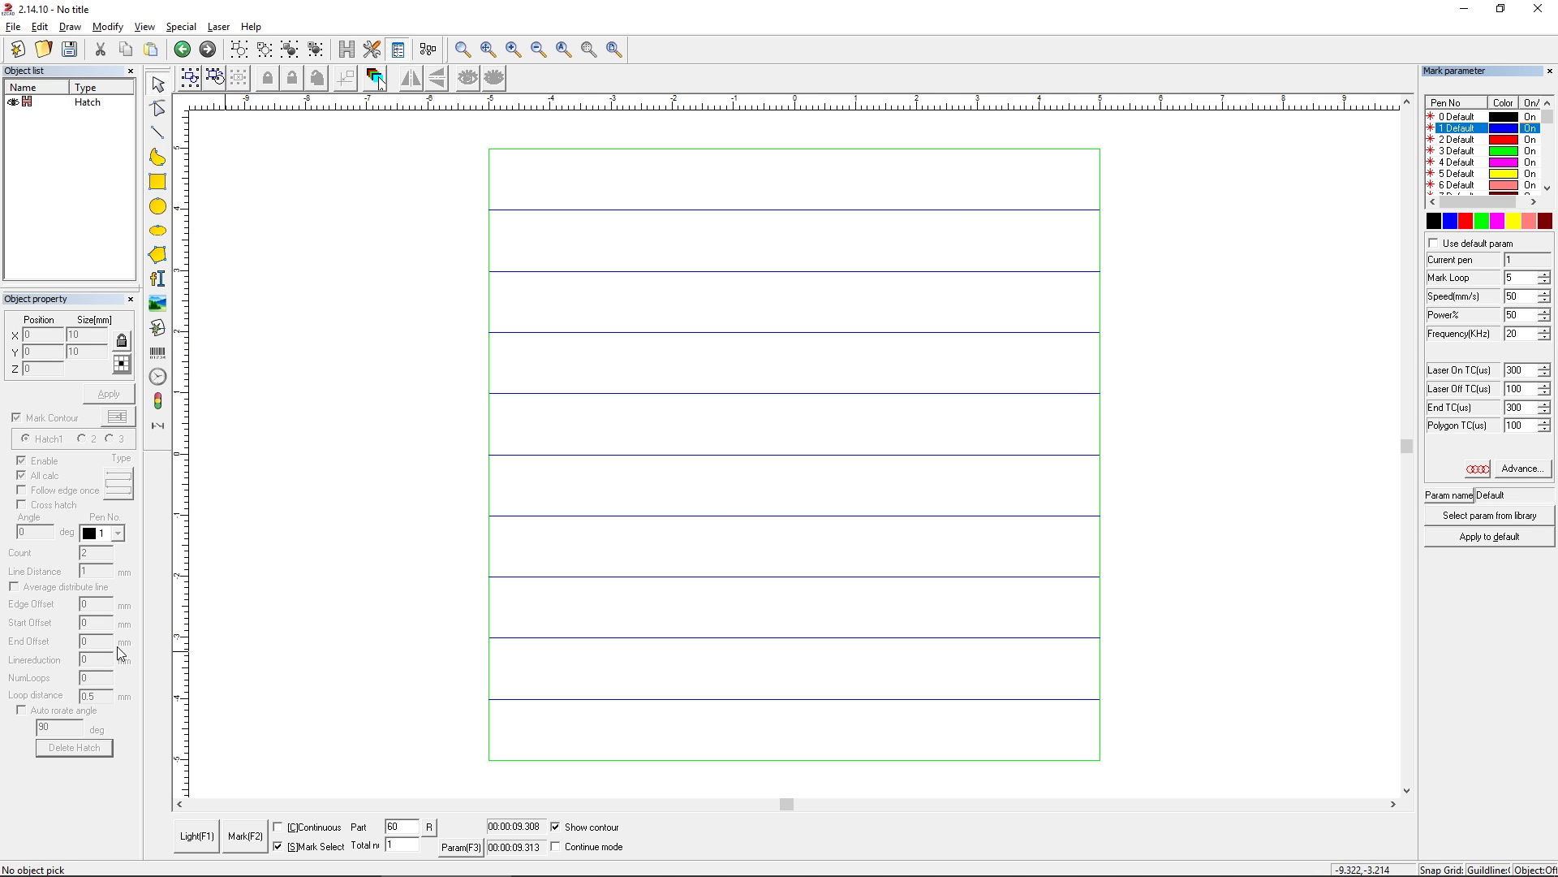
left_click_drag(1262, 406, 354, 730)
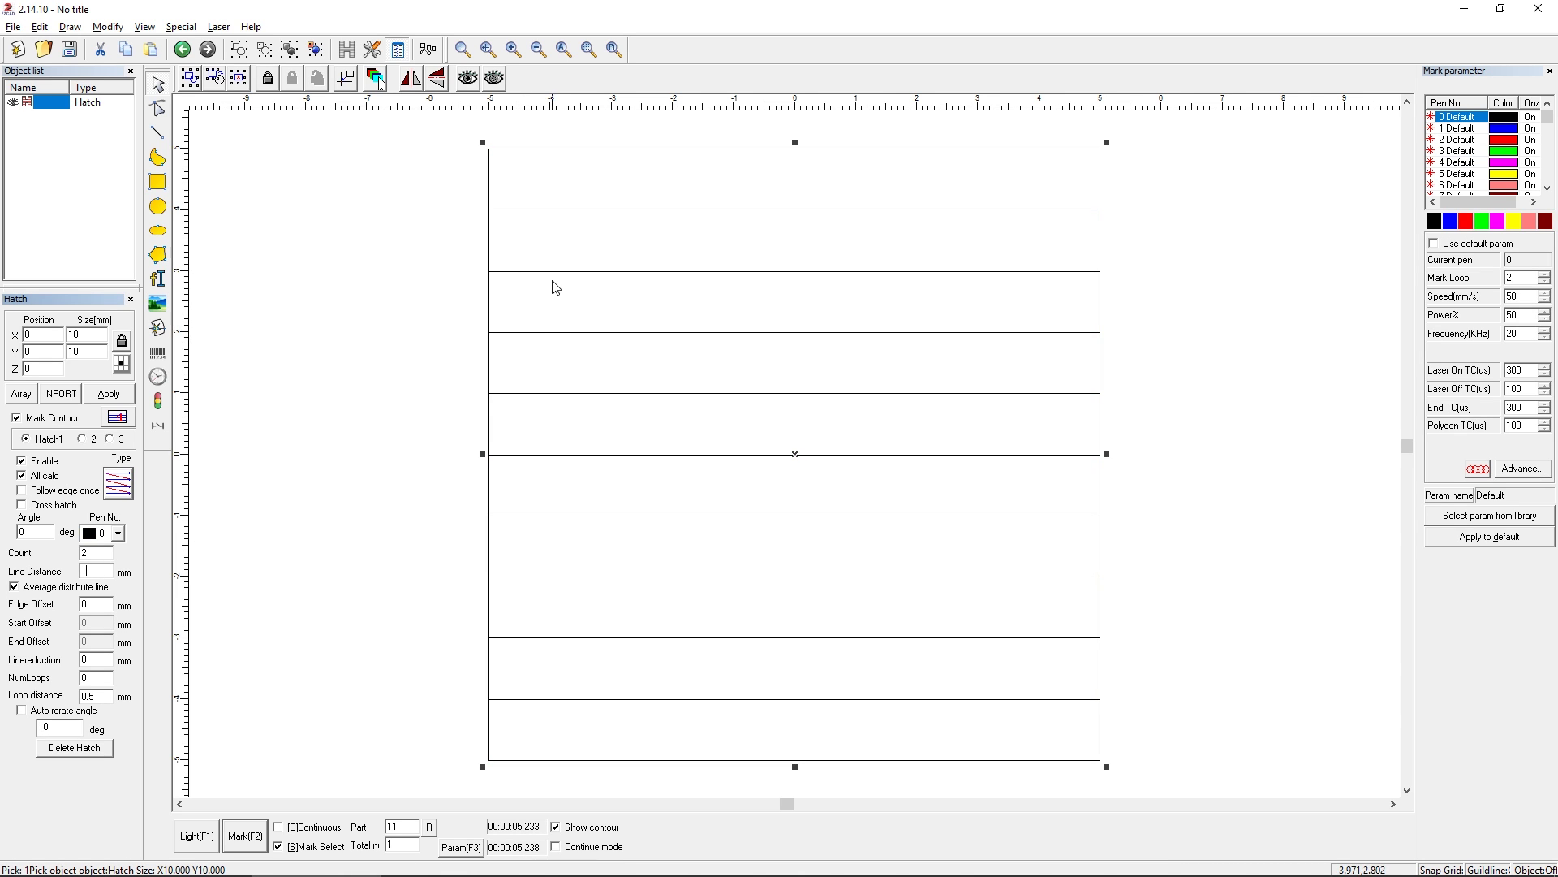
left_click_drag(97, 571, 51, 564)
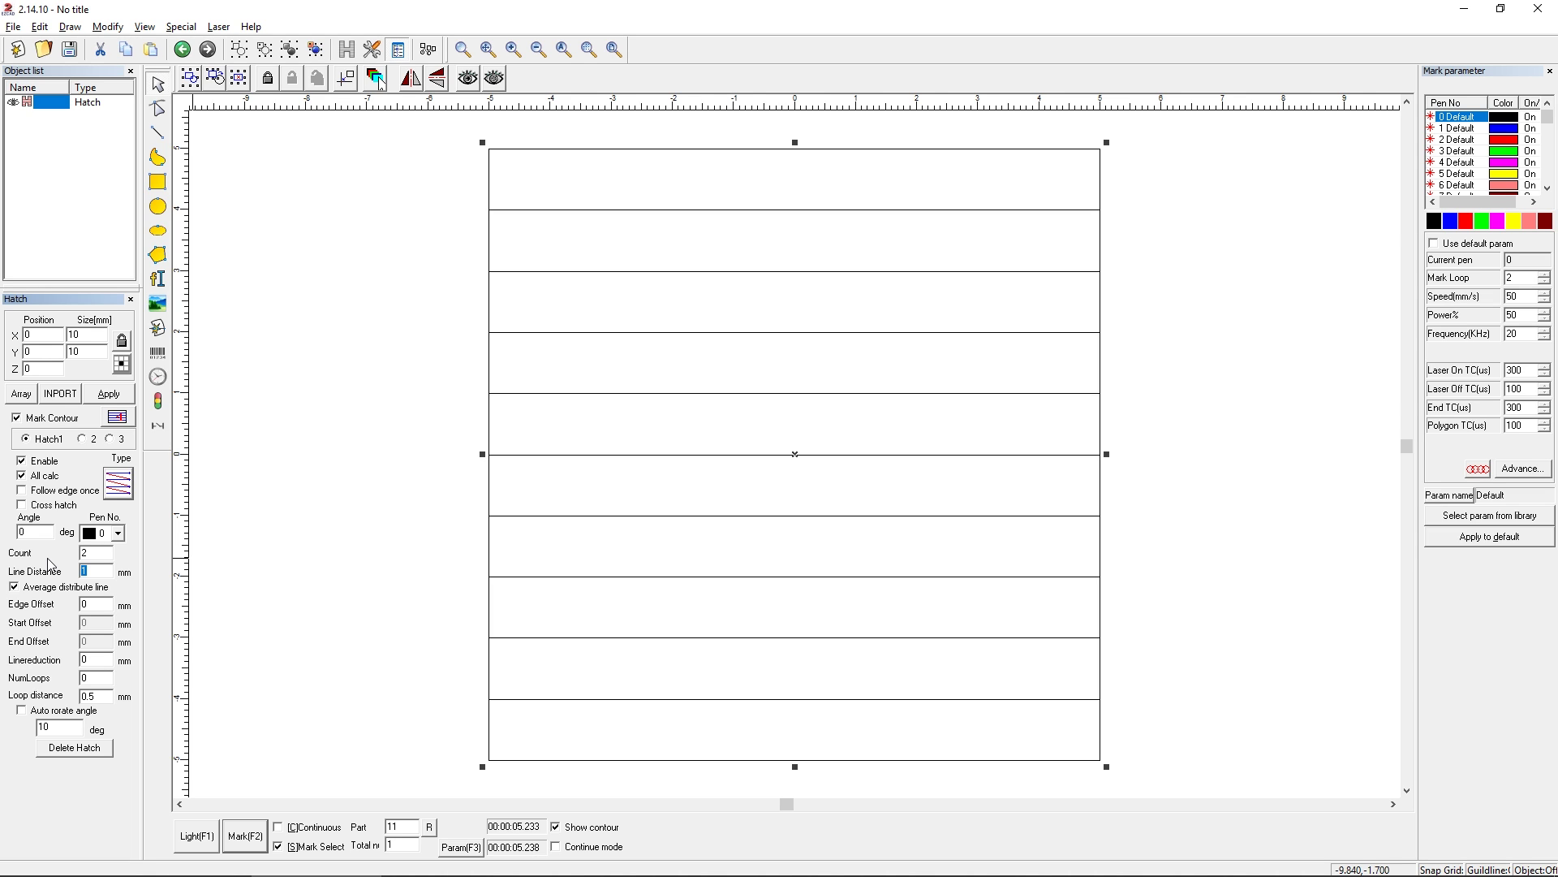
type(".005")
left_click(111, 395)
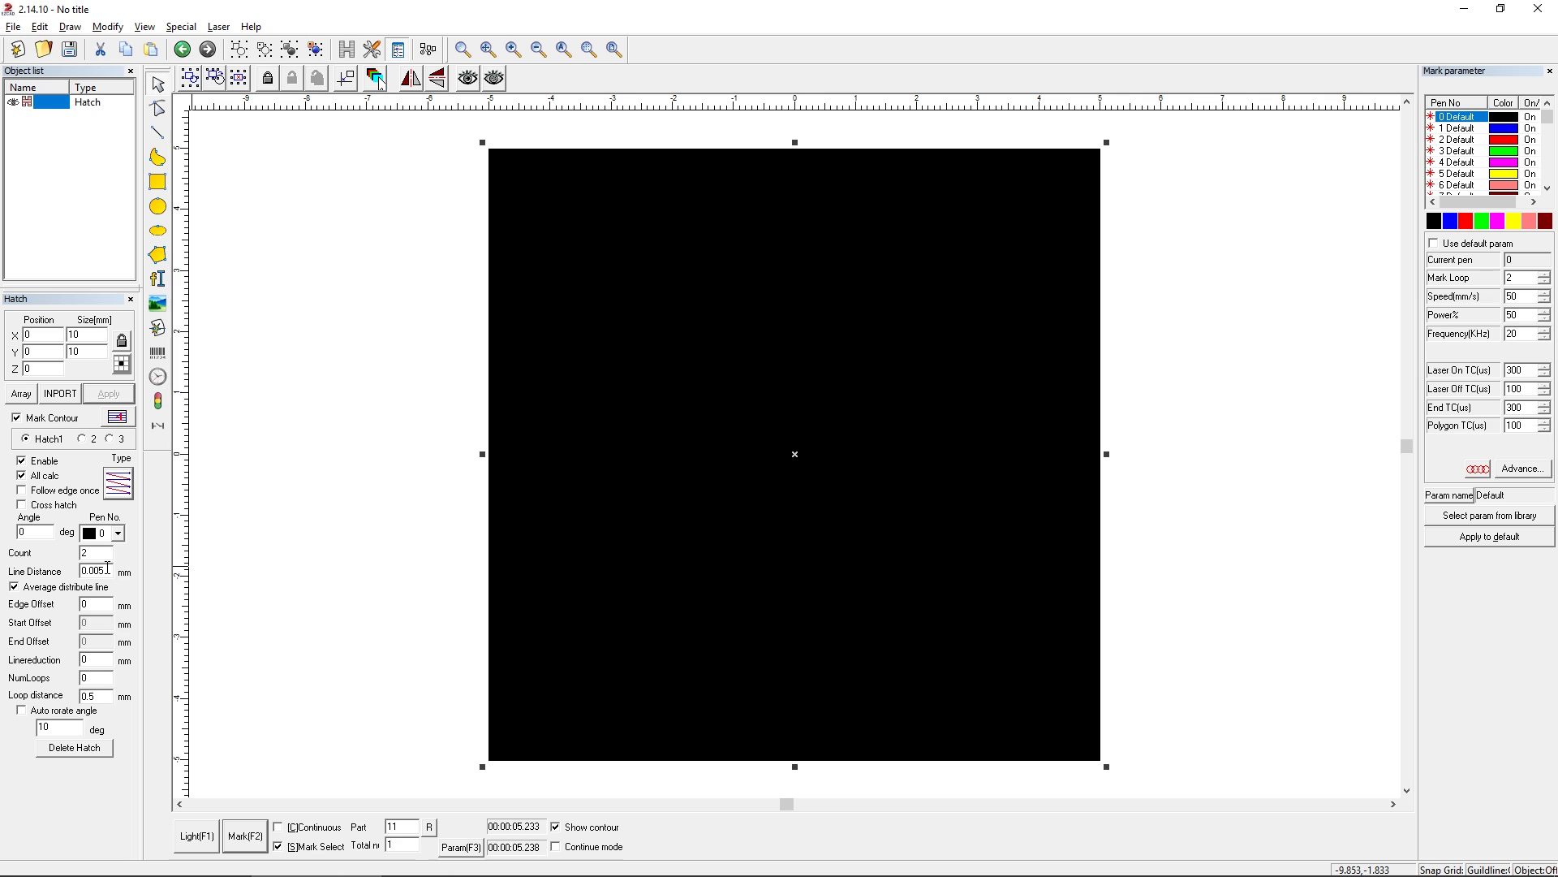
left_click_drag(108, 568, 4, 568)
type(".05")
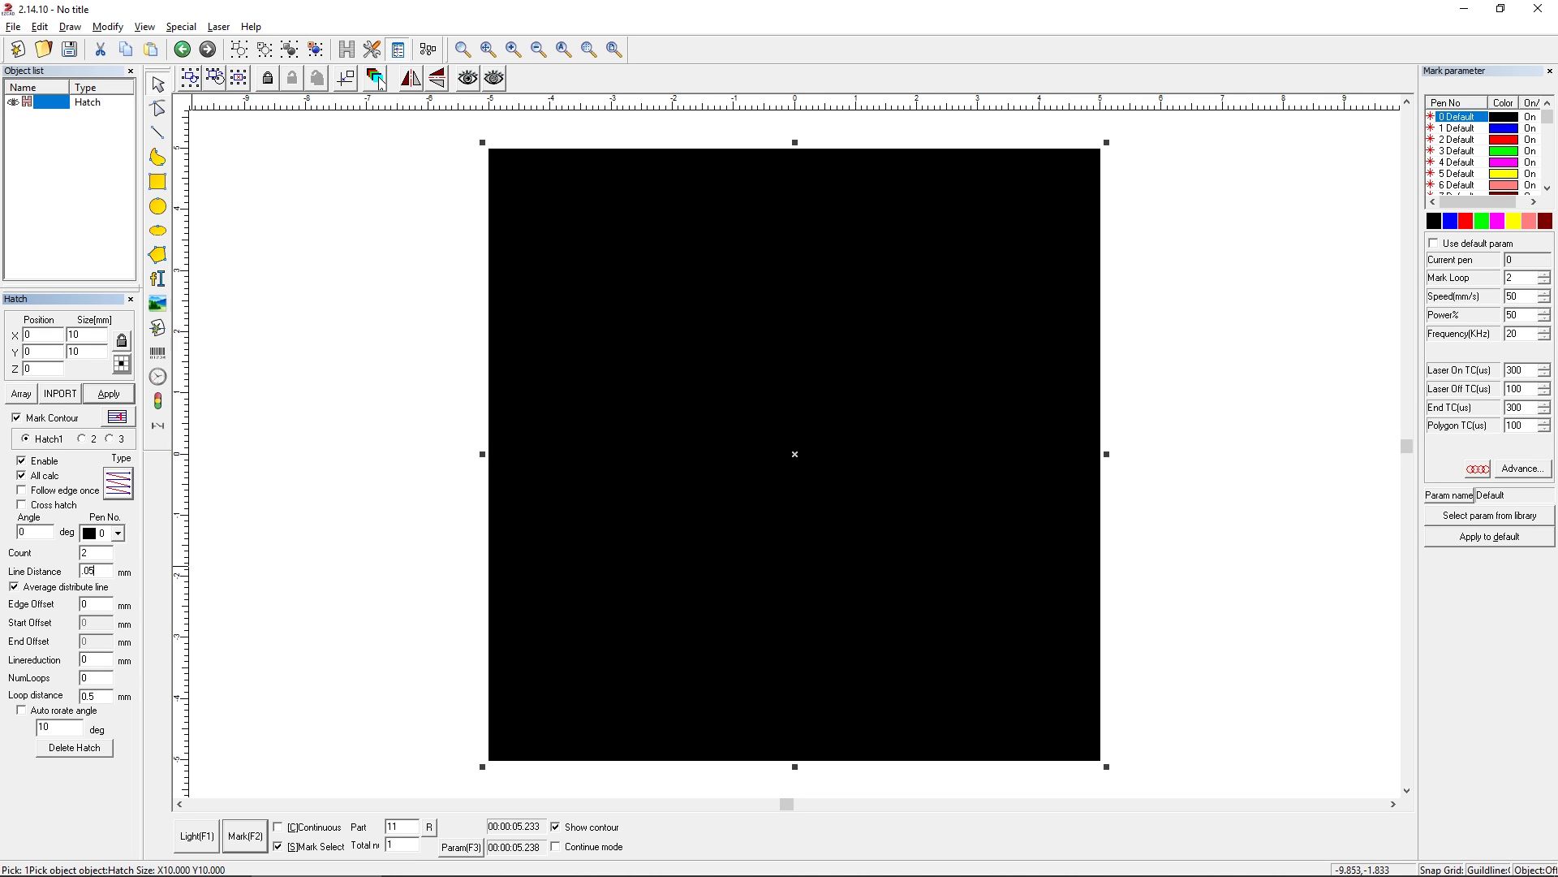
left_click_drag(95, 571, 55, 574)
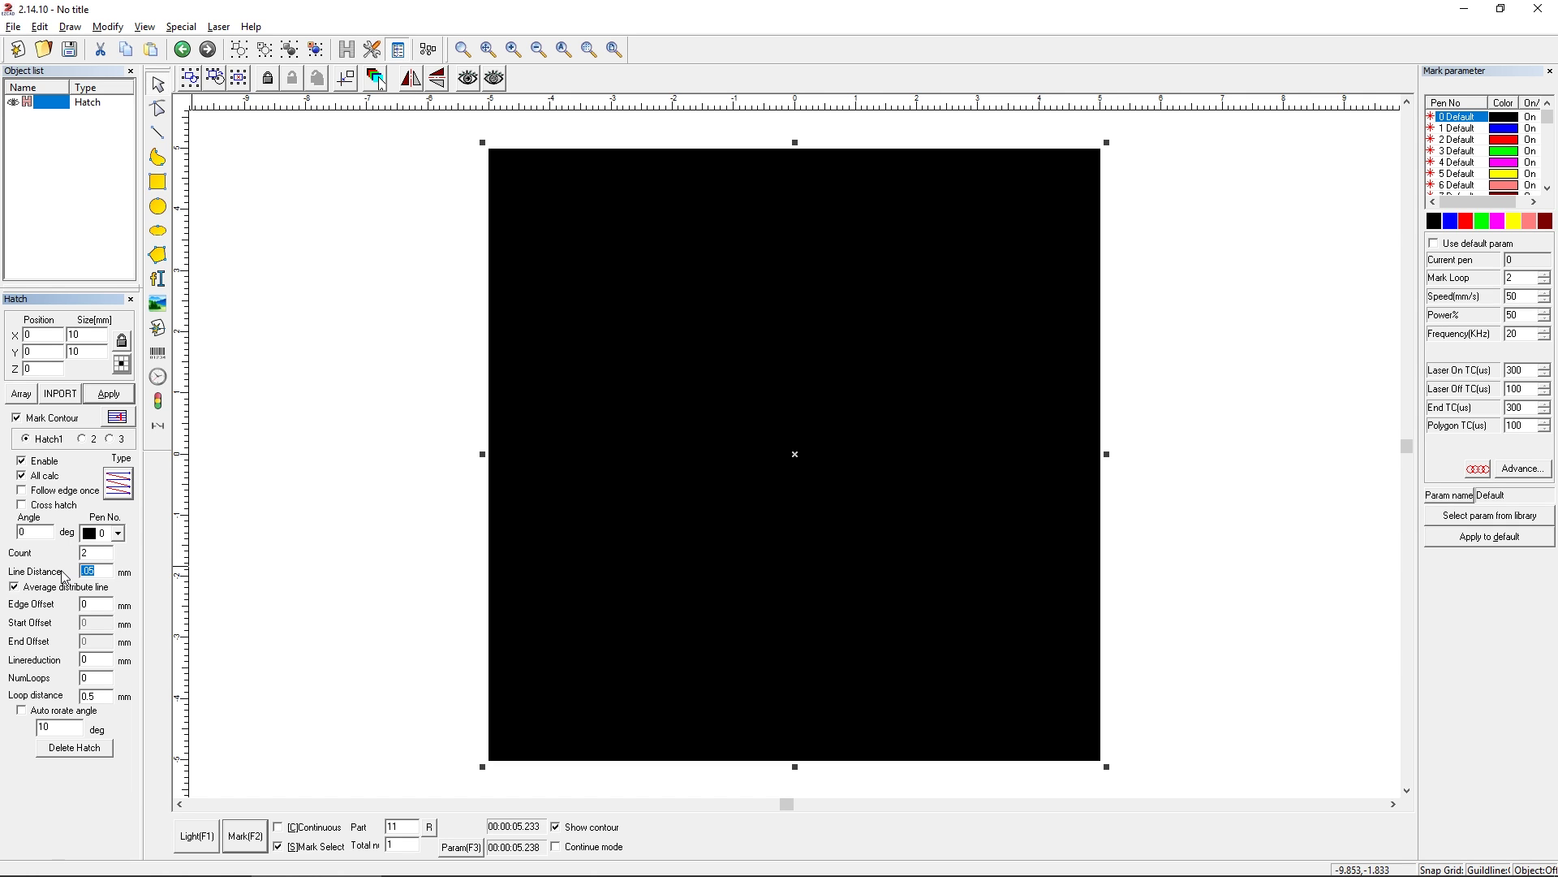
type("1")
left_click(122, 396)
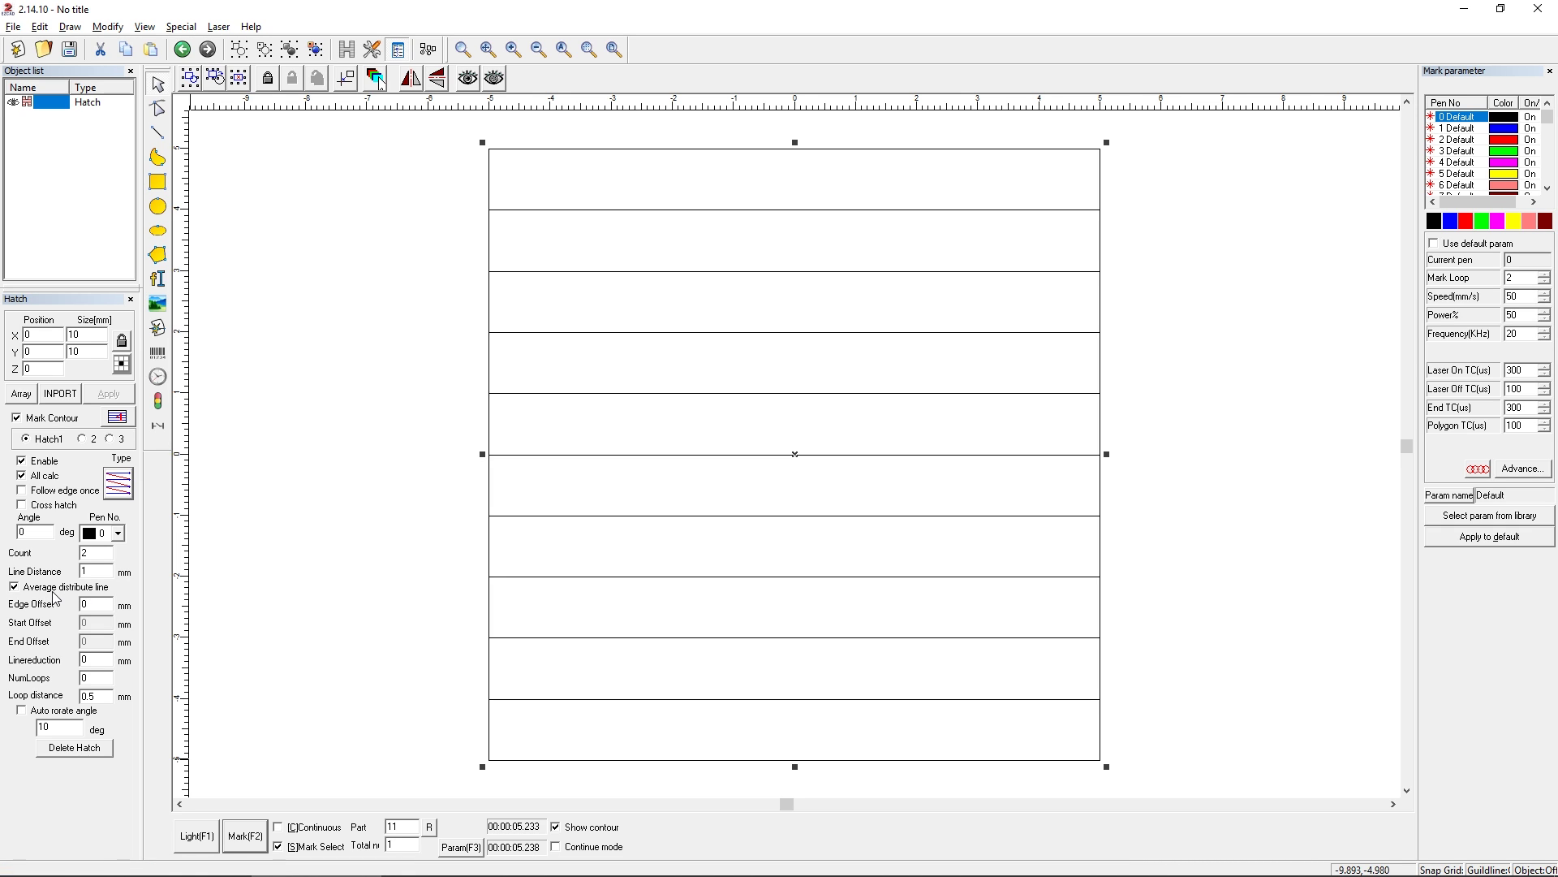
left_click(115, 478)
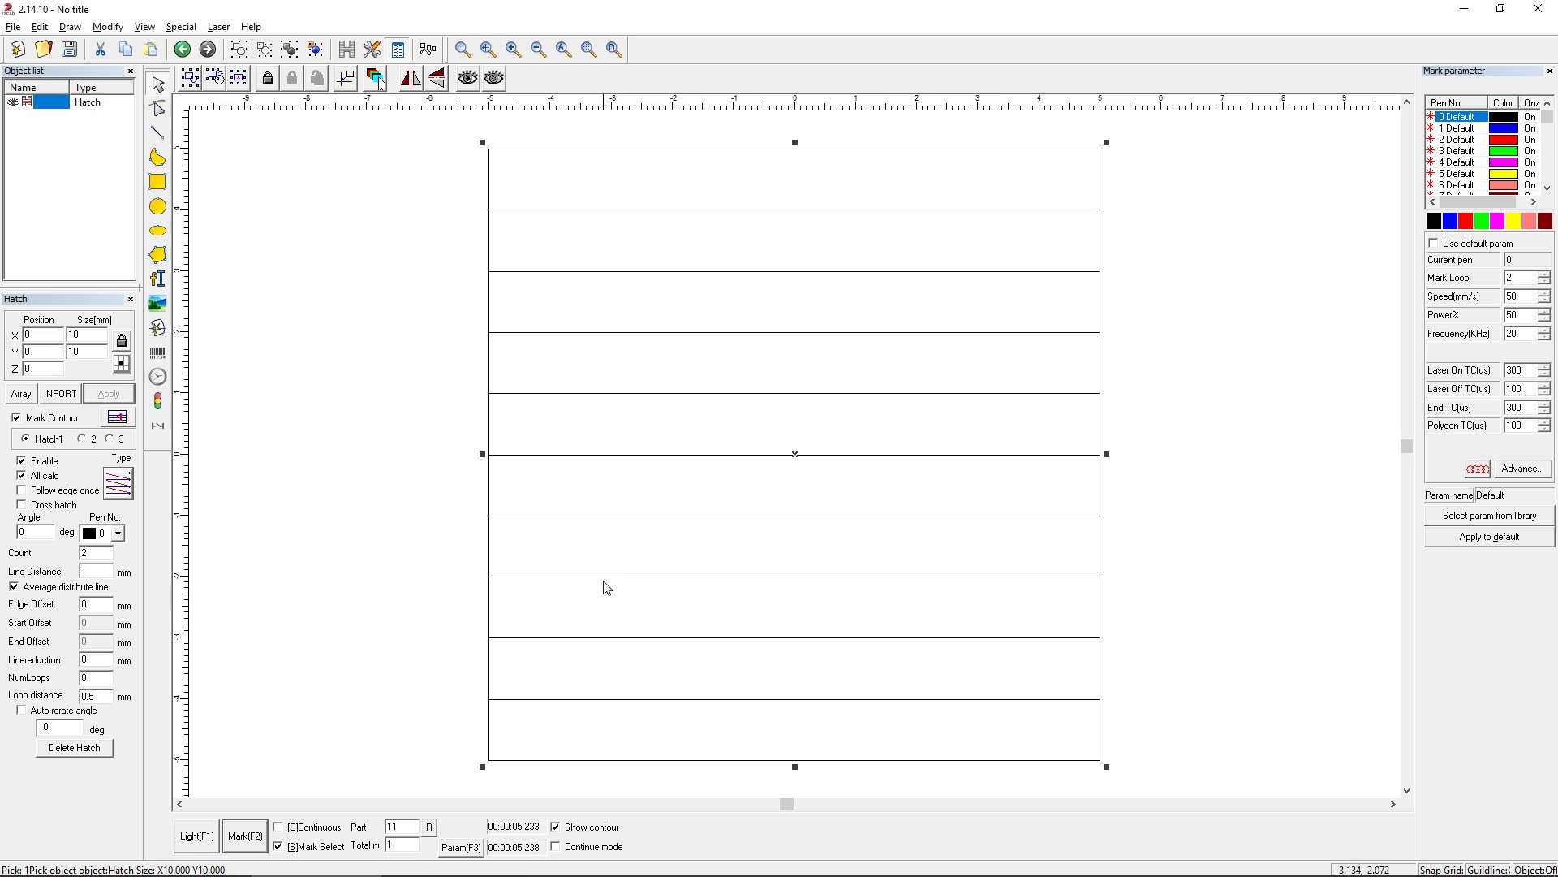
Toggle Average distribute line and apply a 1.3 mm hatch line distance.
left_click(78, 592)
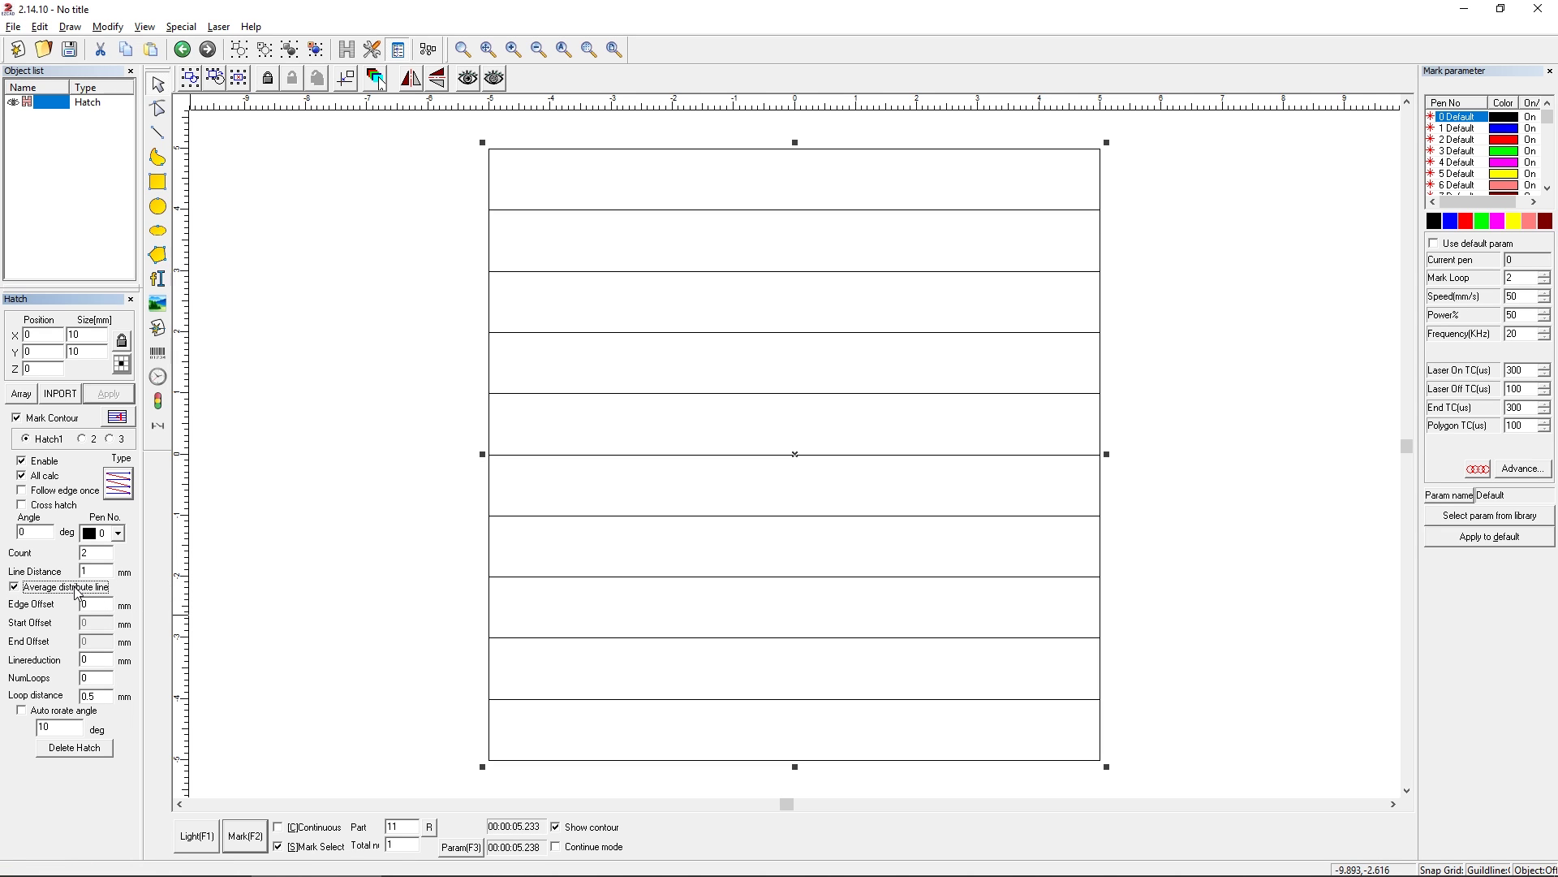
left_click(94, 570)
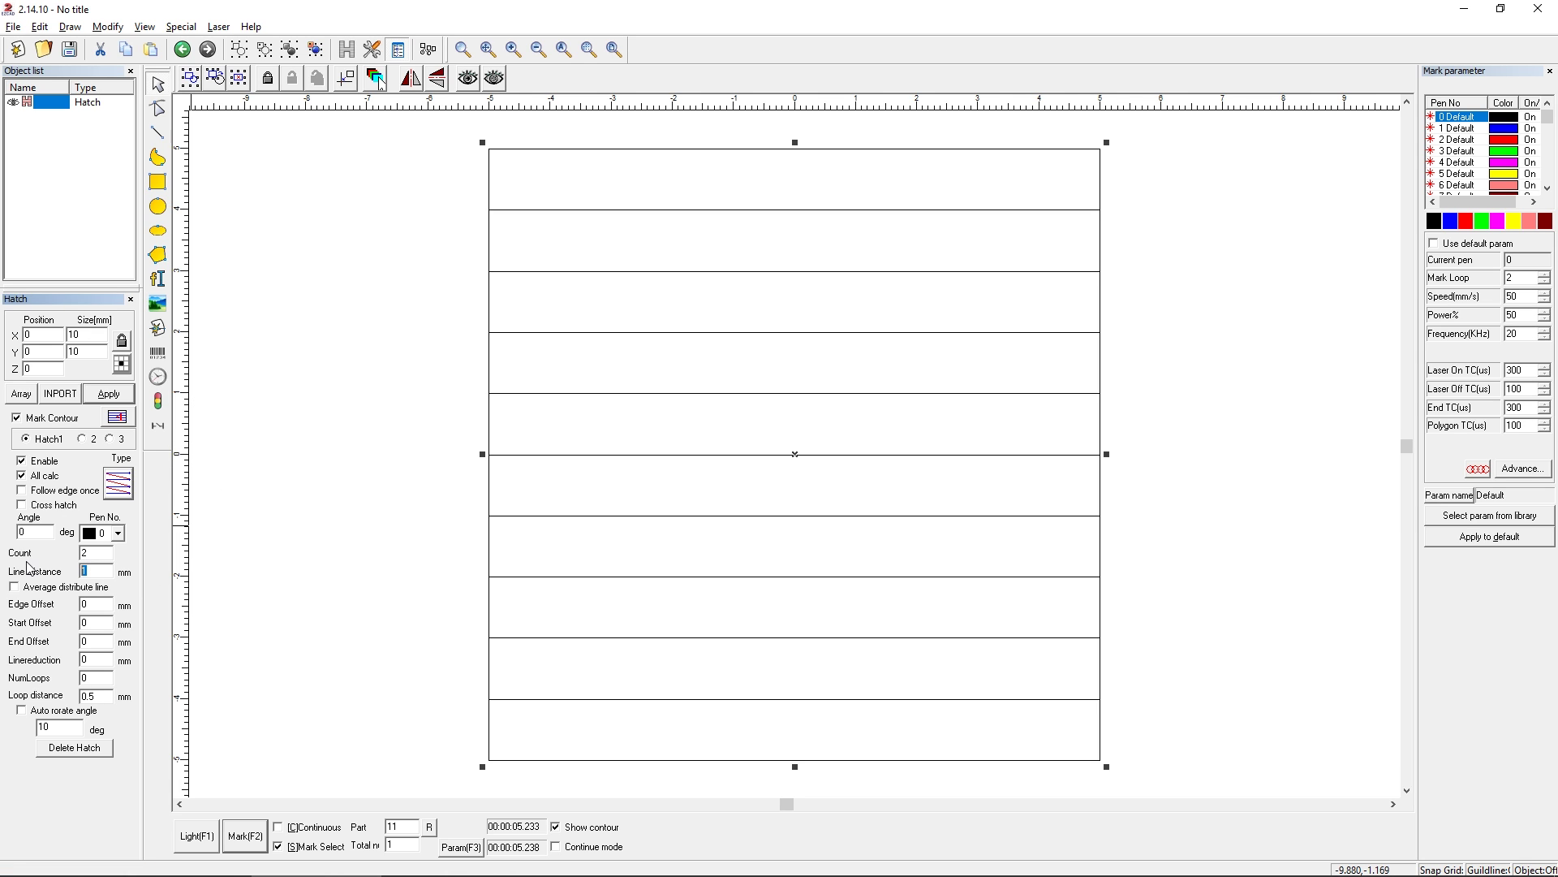
type("1.3")
left_click(110, 396)
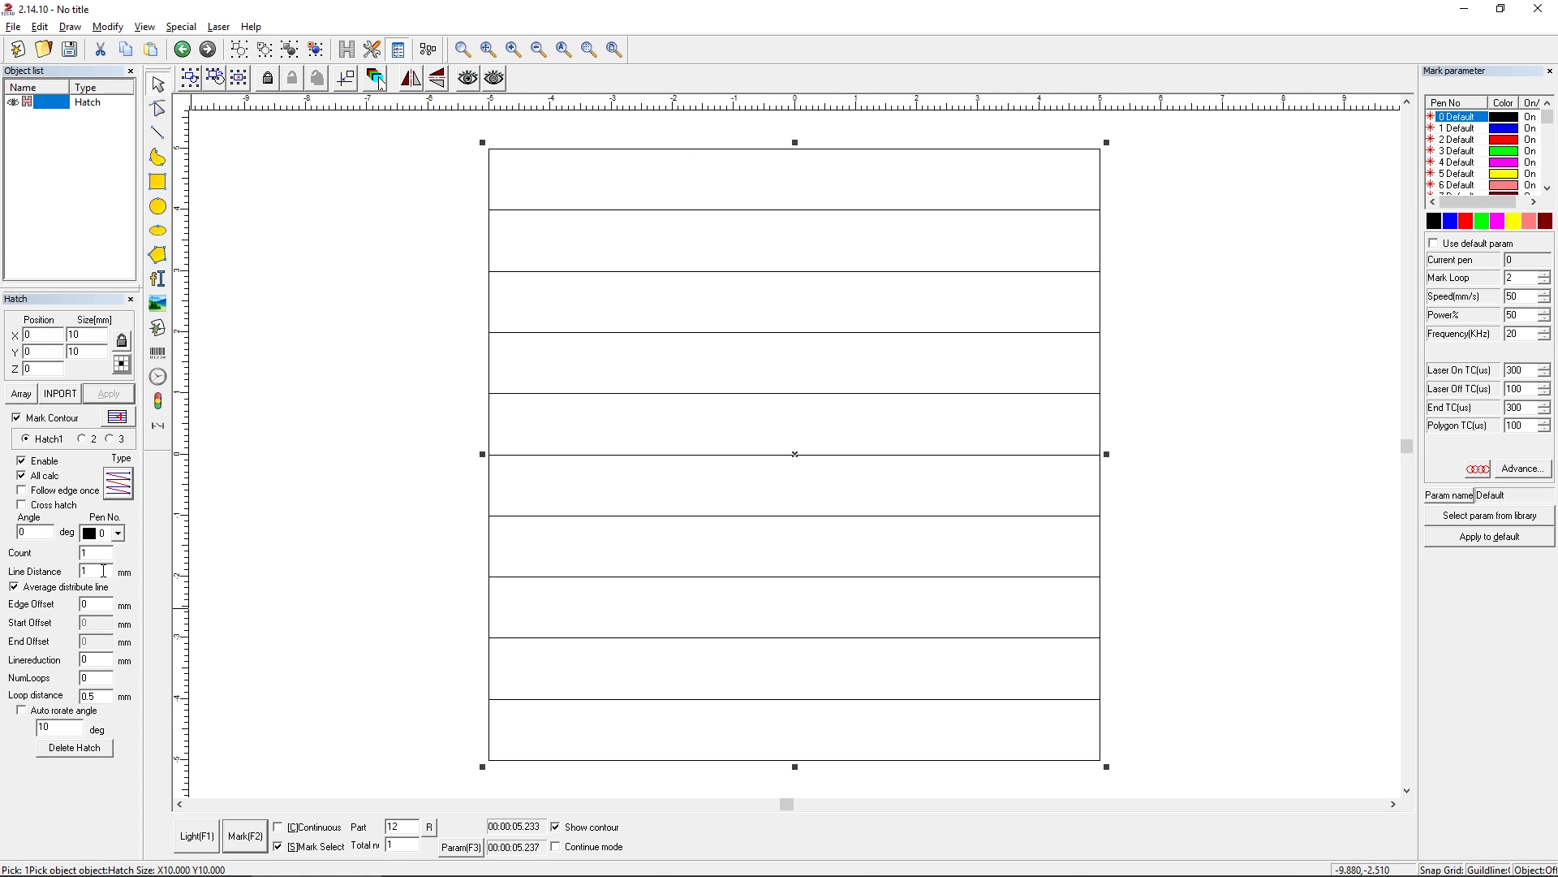
Apply a 0.05 mm line distance and uncheck Average distribute line.
left_click(101, 570)
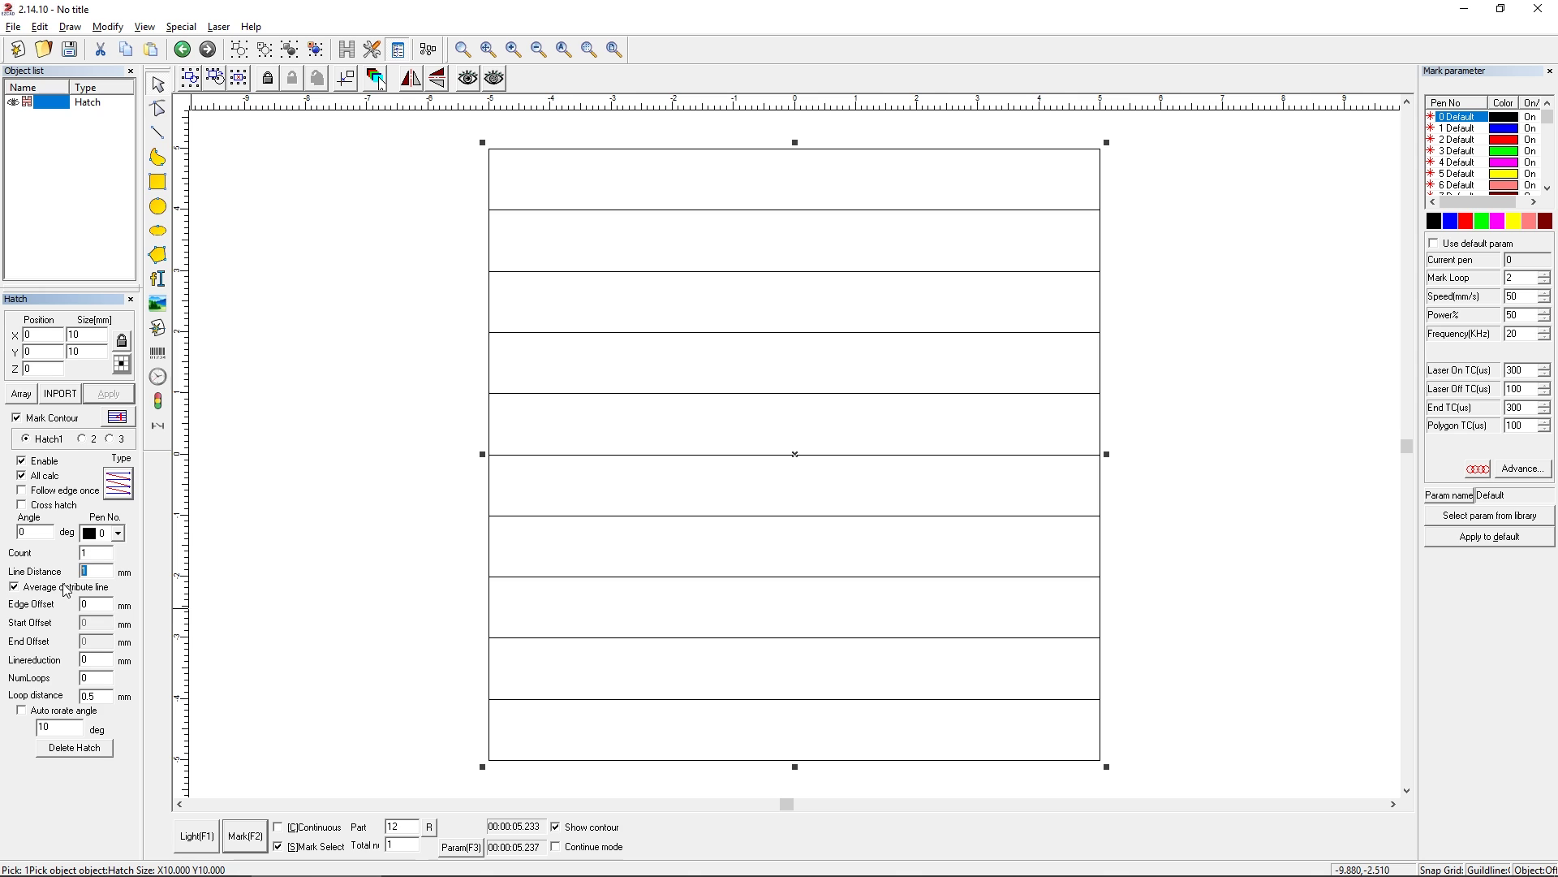
type(".05")
left_click(110, 397)
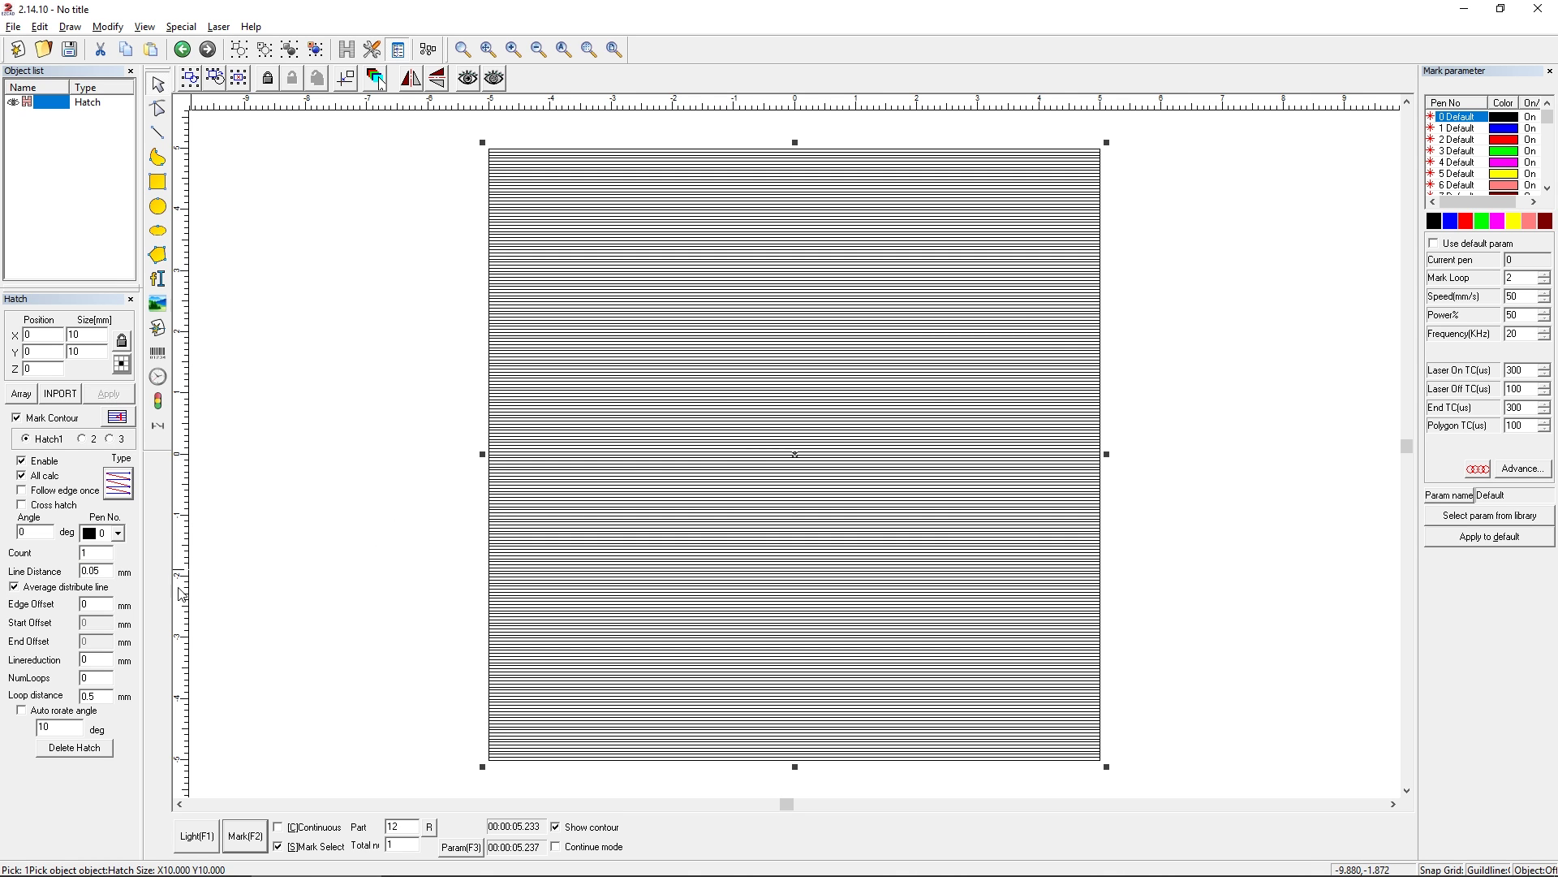
left_click(77, 591)
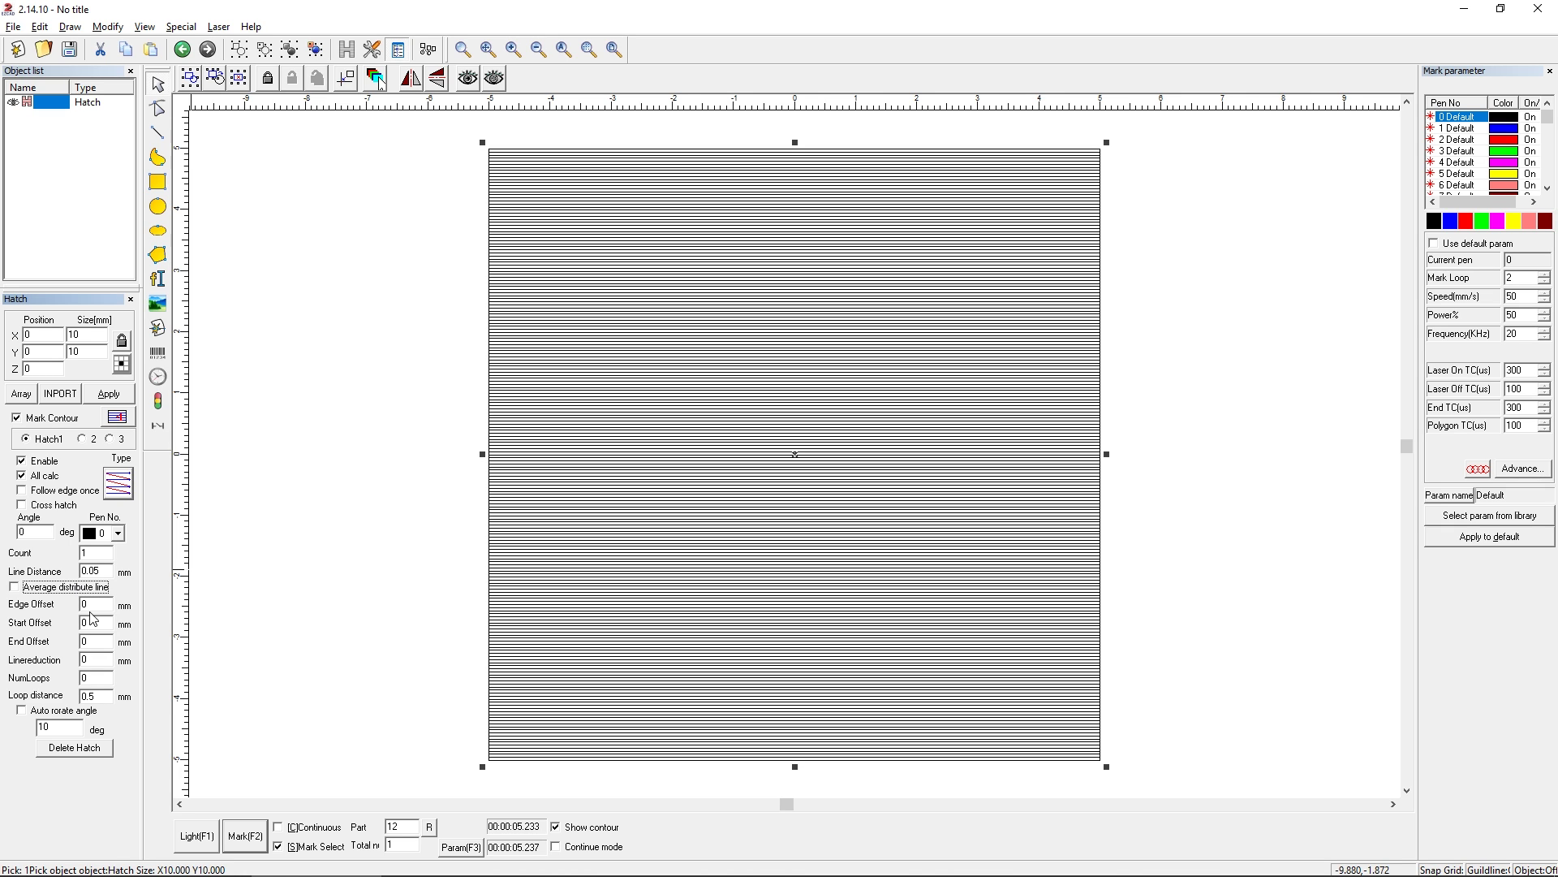
double_click(94, 605)
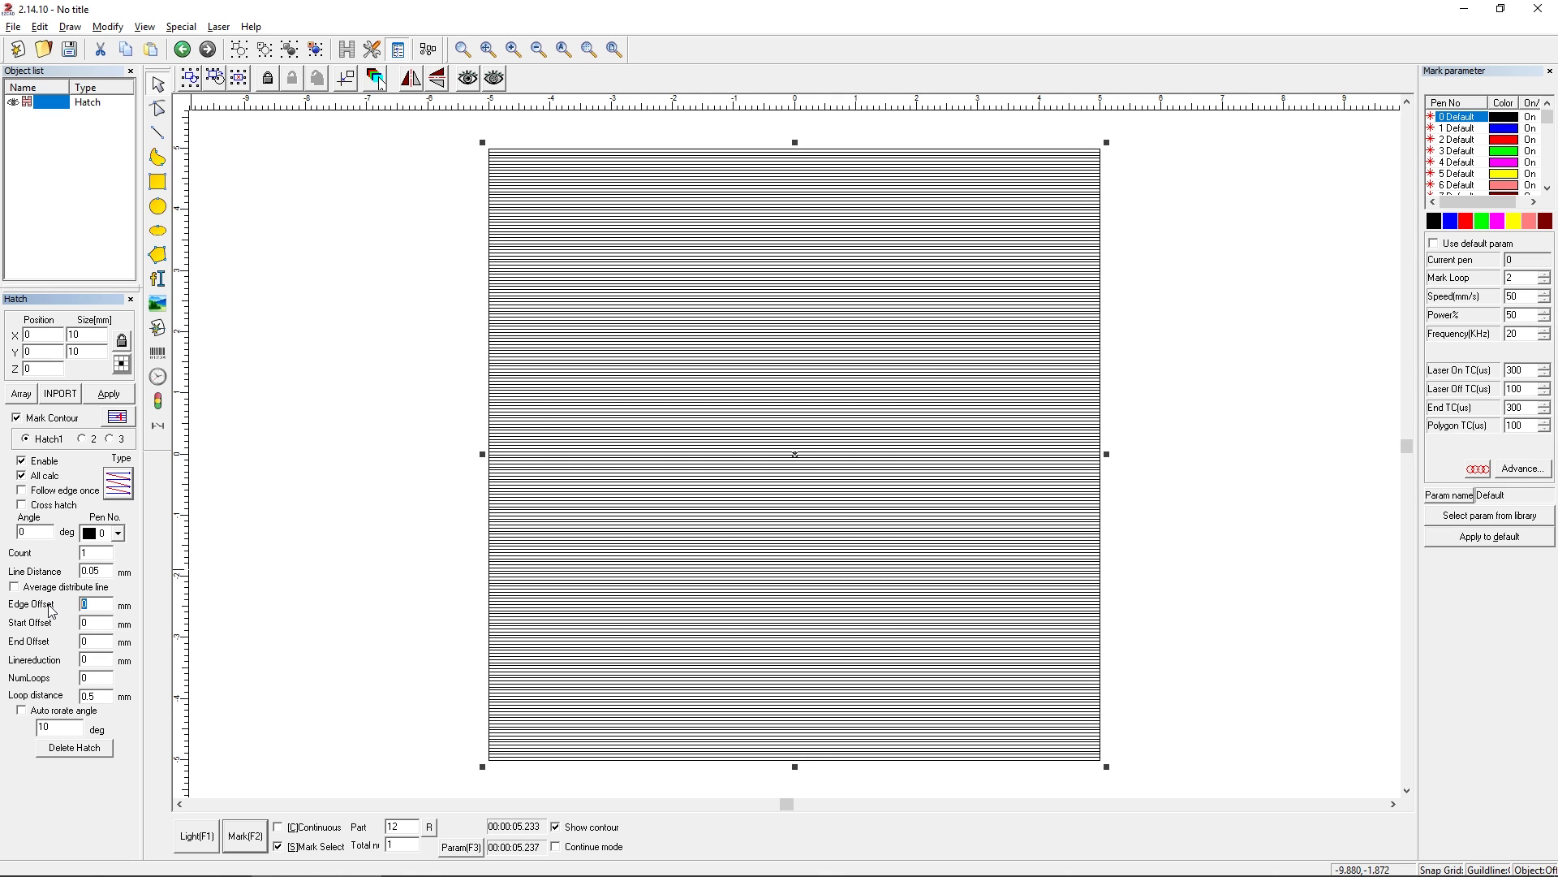
type("1")
left_click(118, 395)
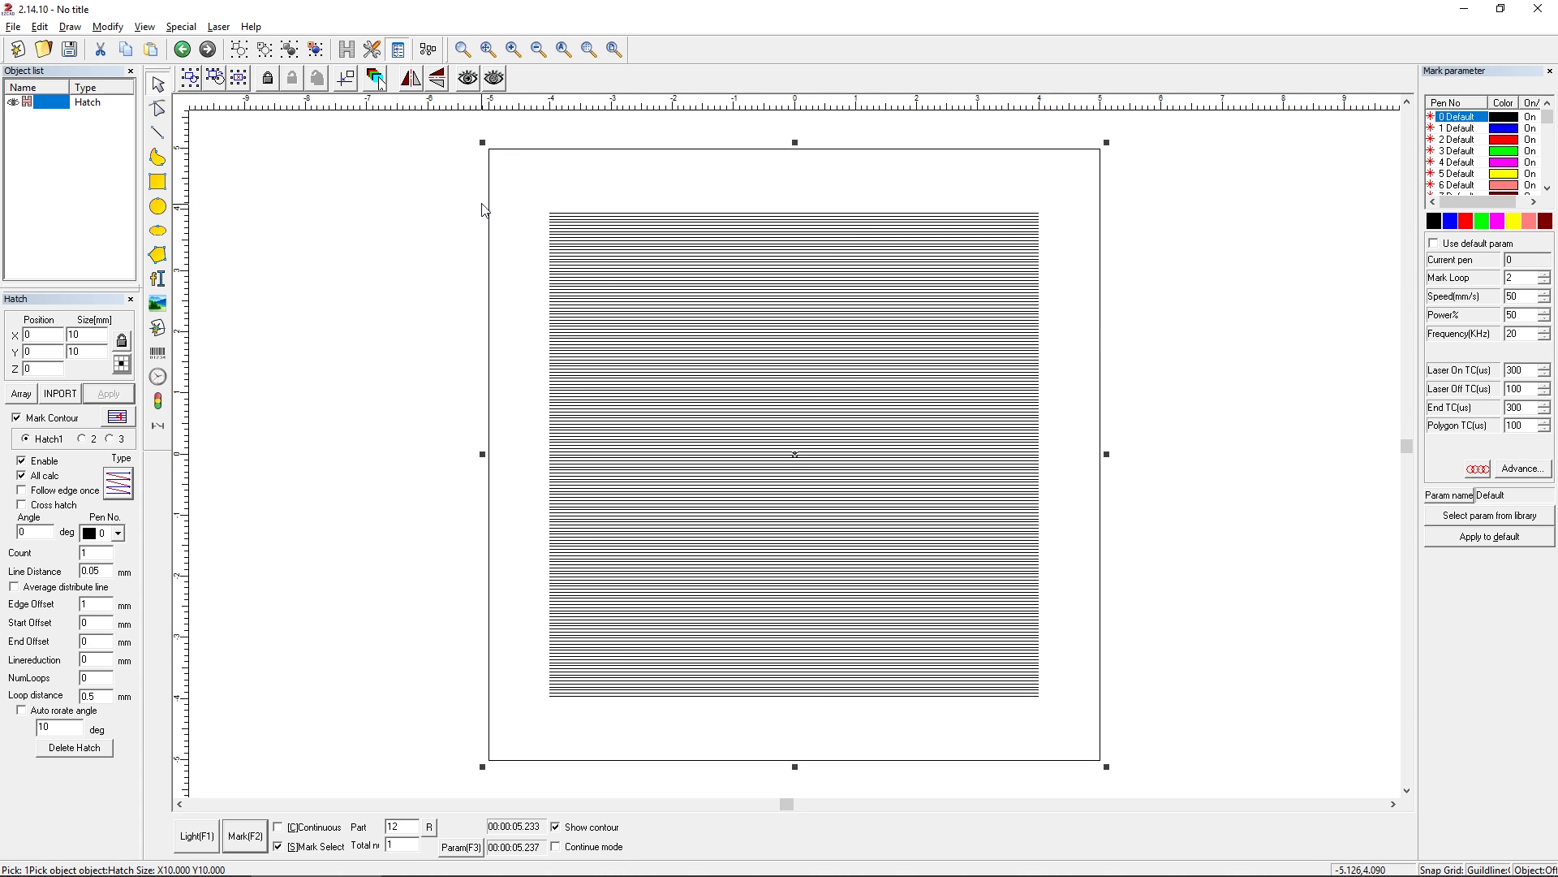
key("Tab")
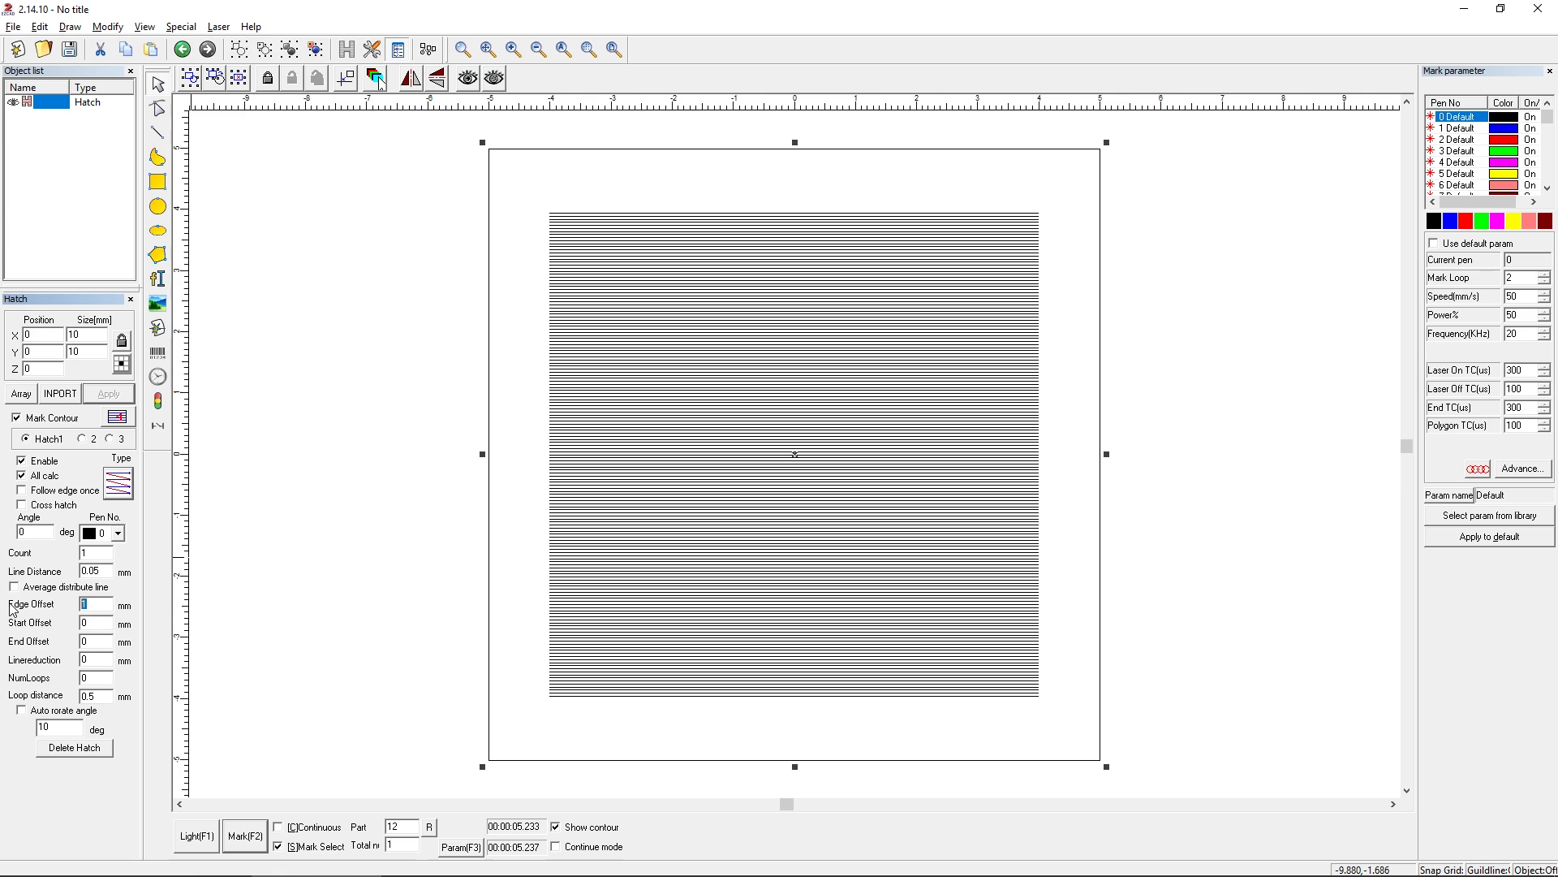
type("0")
left_click(89, 397)
double_click(95, 625)
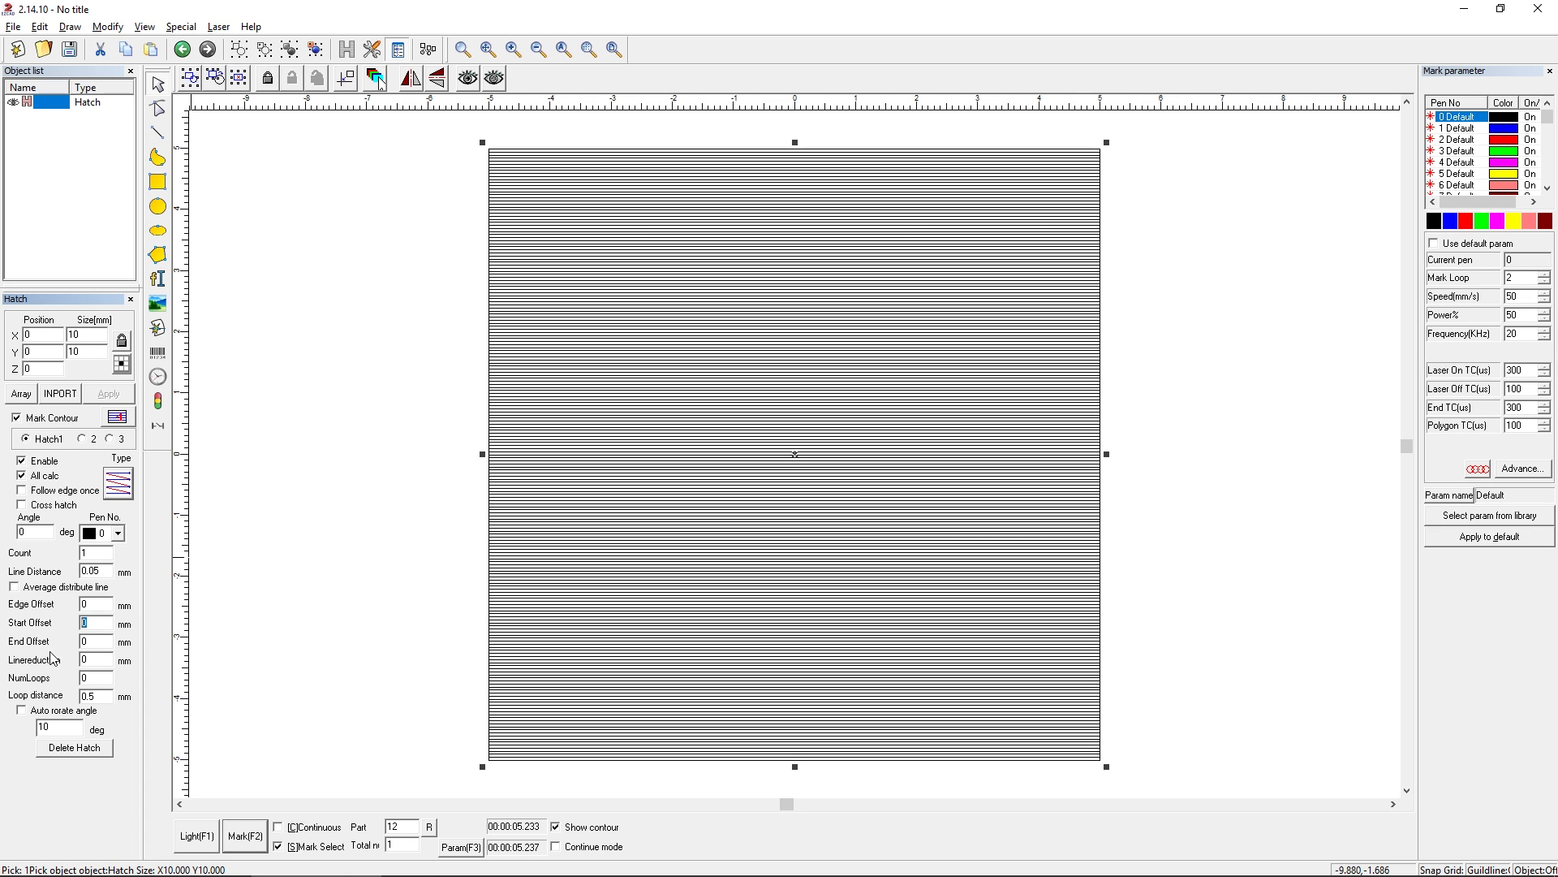
type("1")
left_click(110, 396)
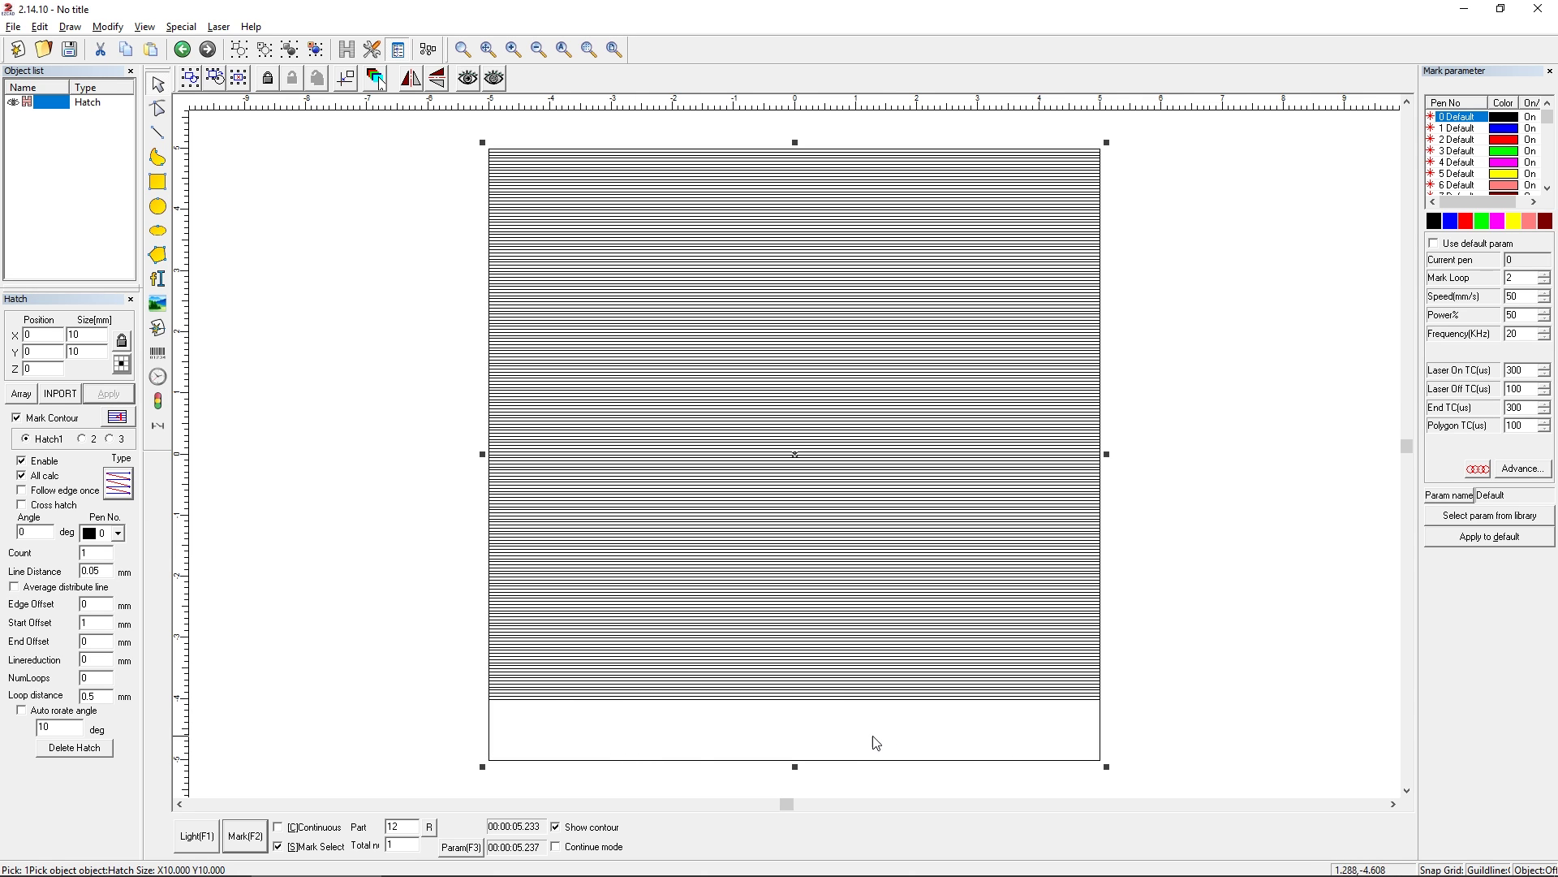
double_click(89, 623)
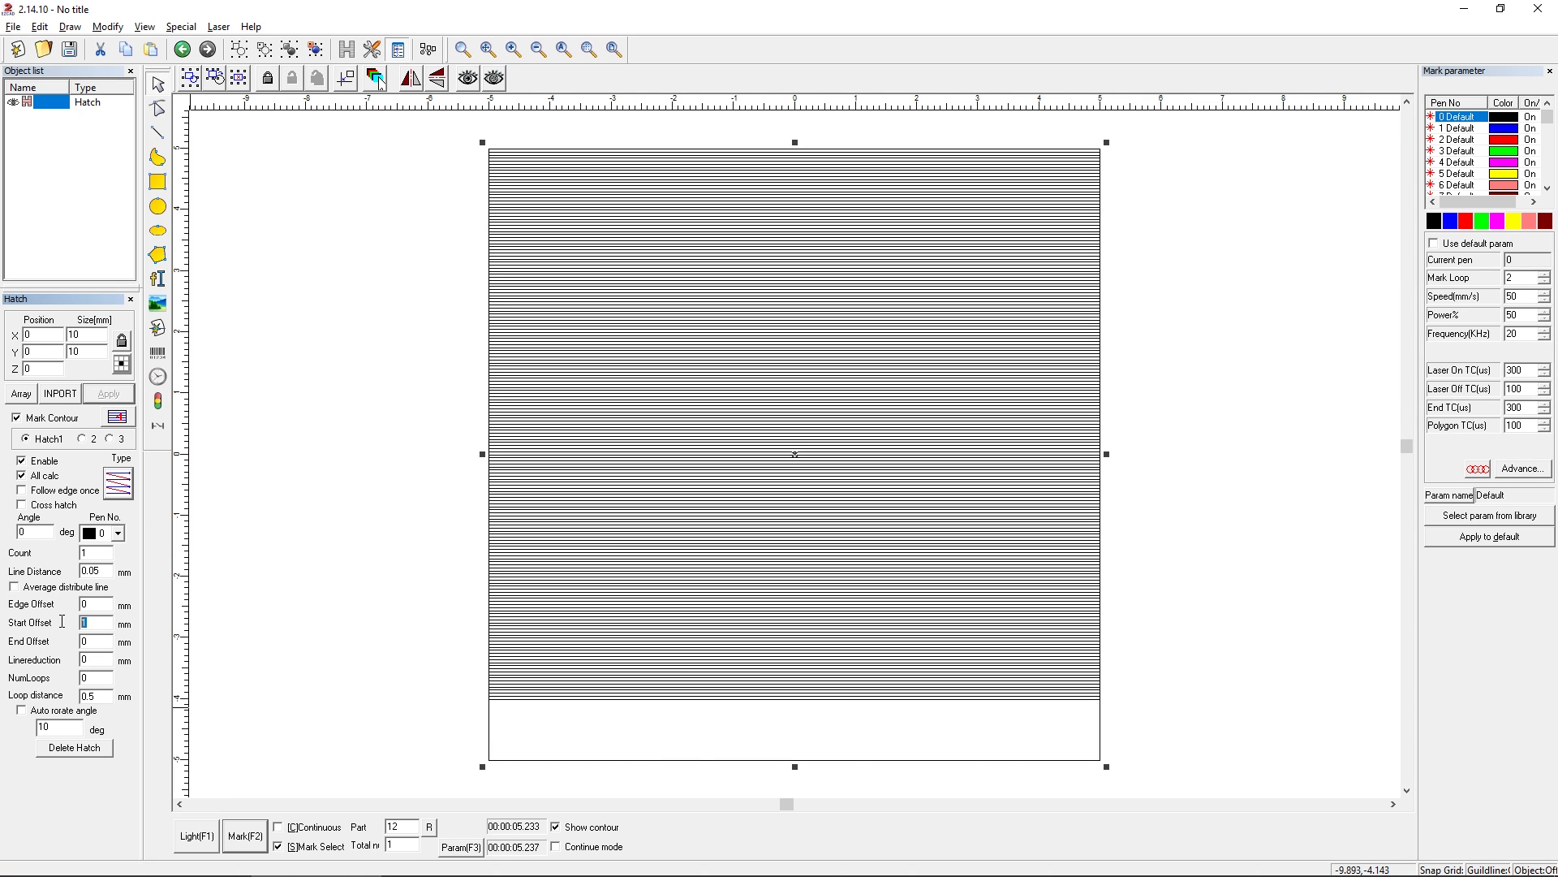
type("0")
left_click(113, 400)
double_click(97, 642)
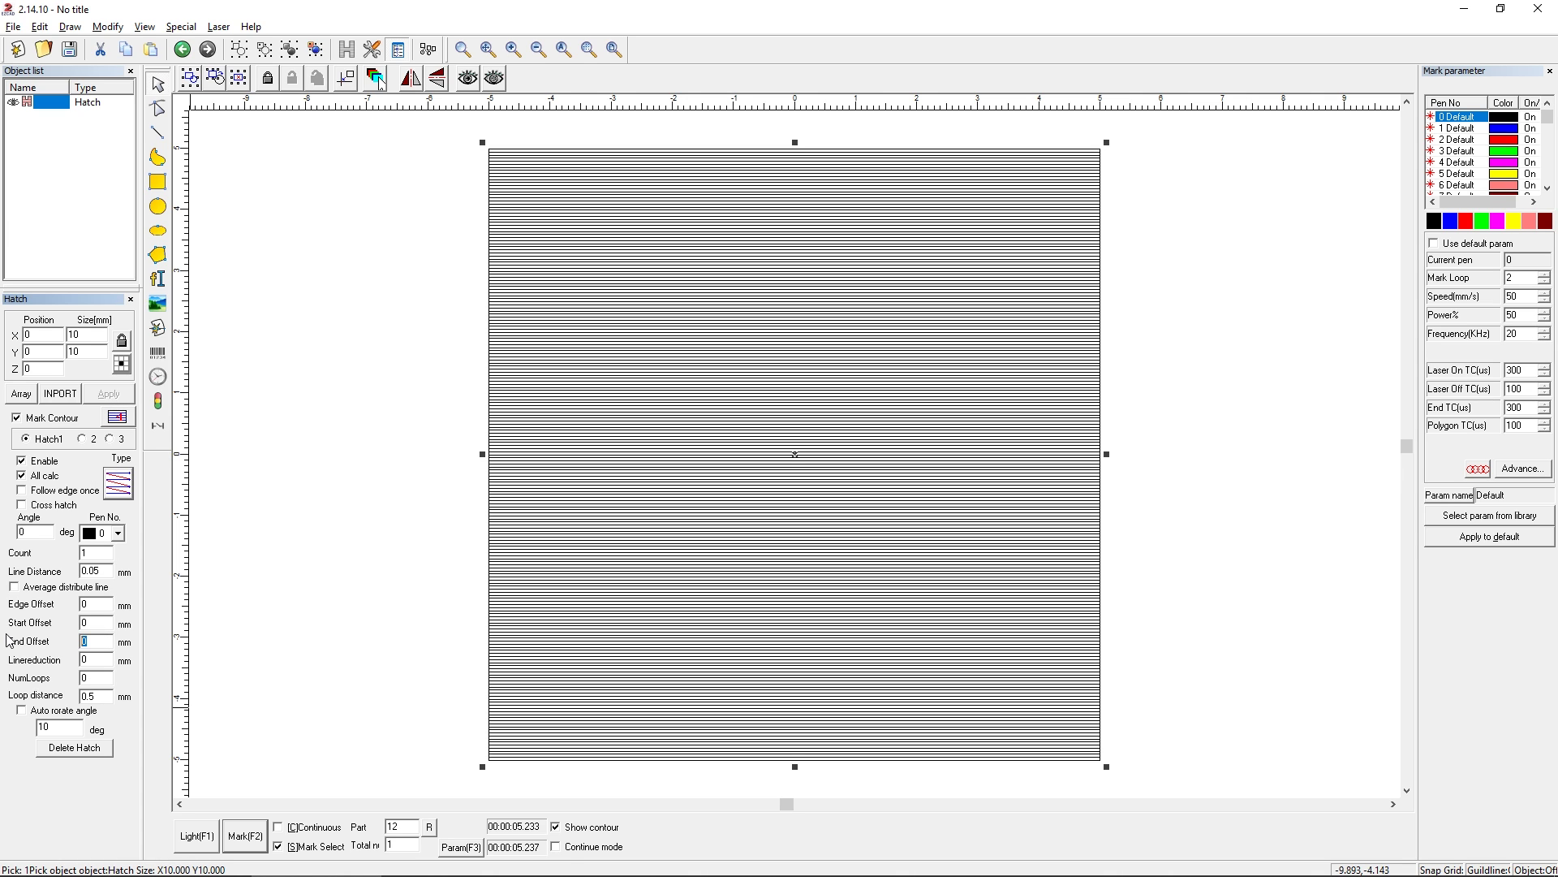
type("1")
left_click(106, 397)
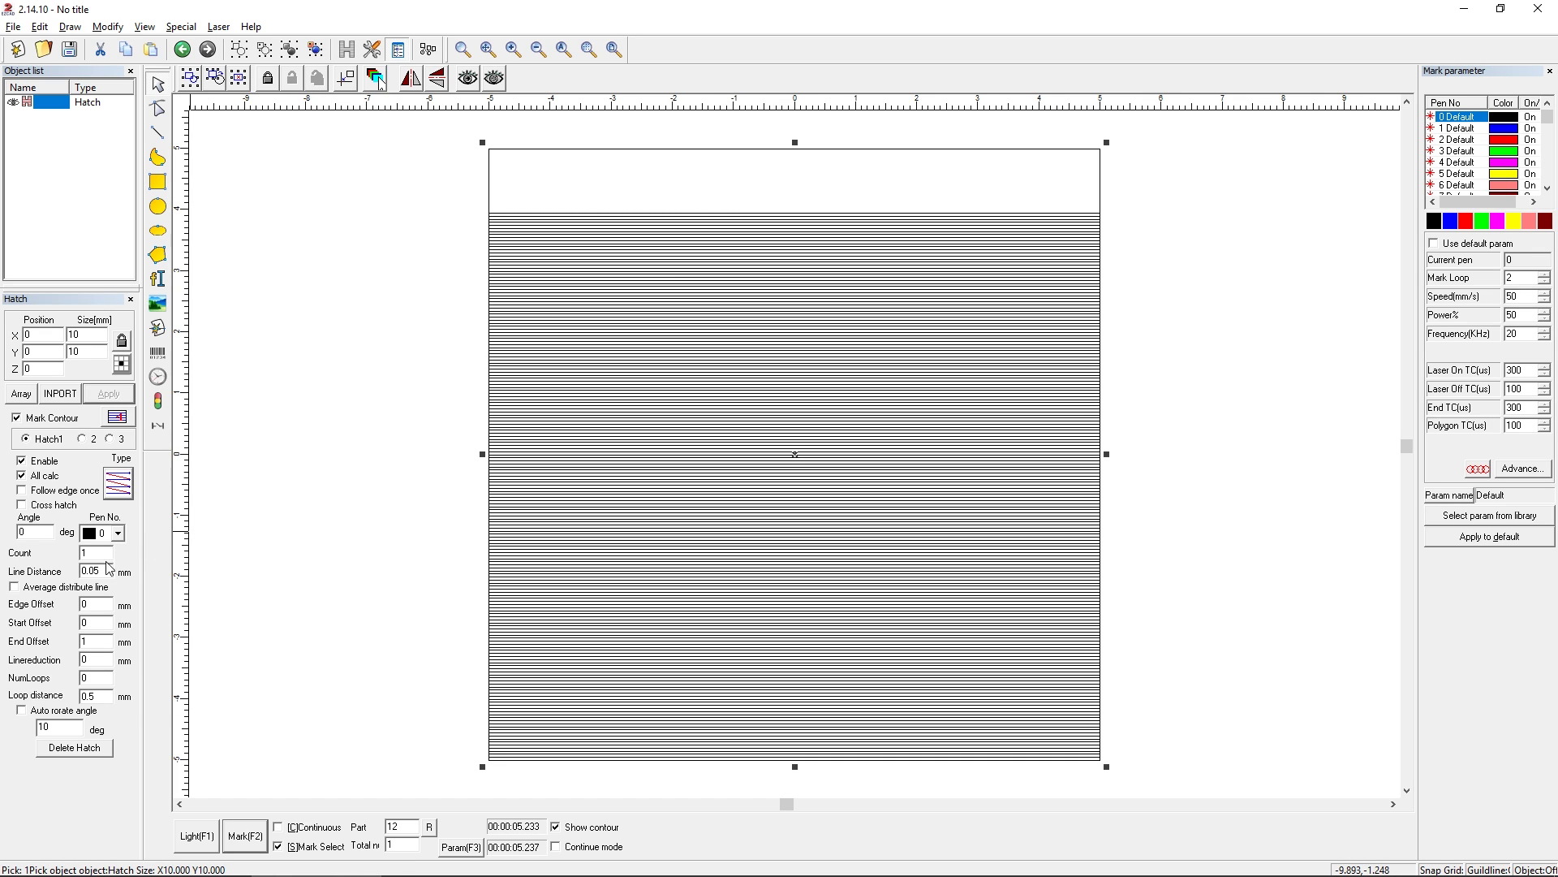
key("ctrl+z")
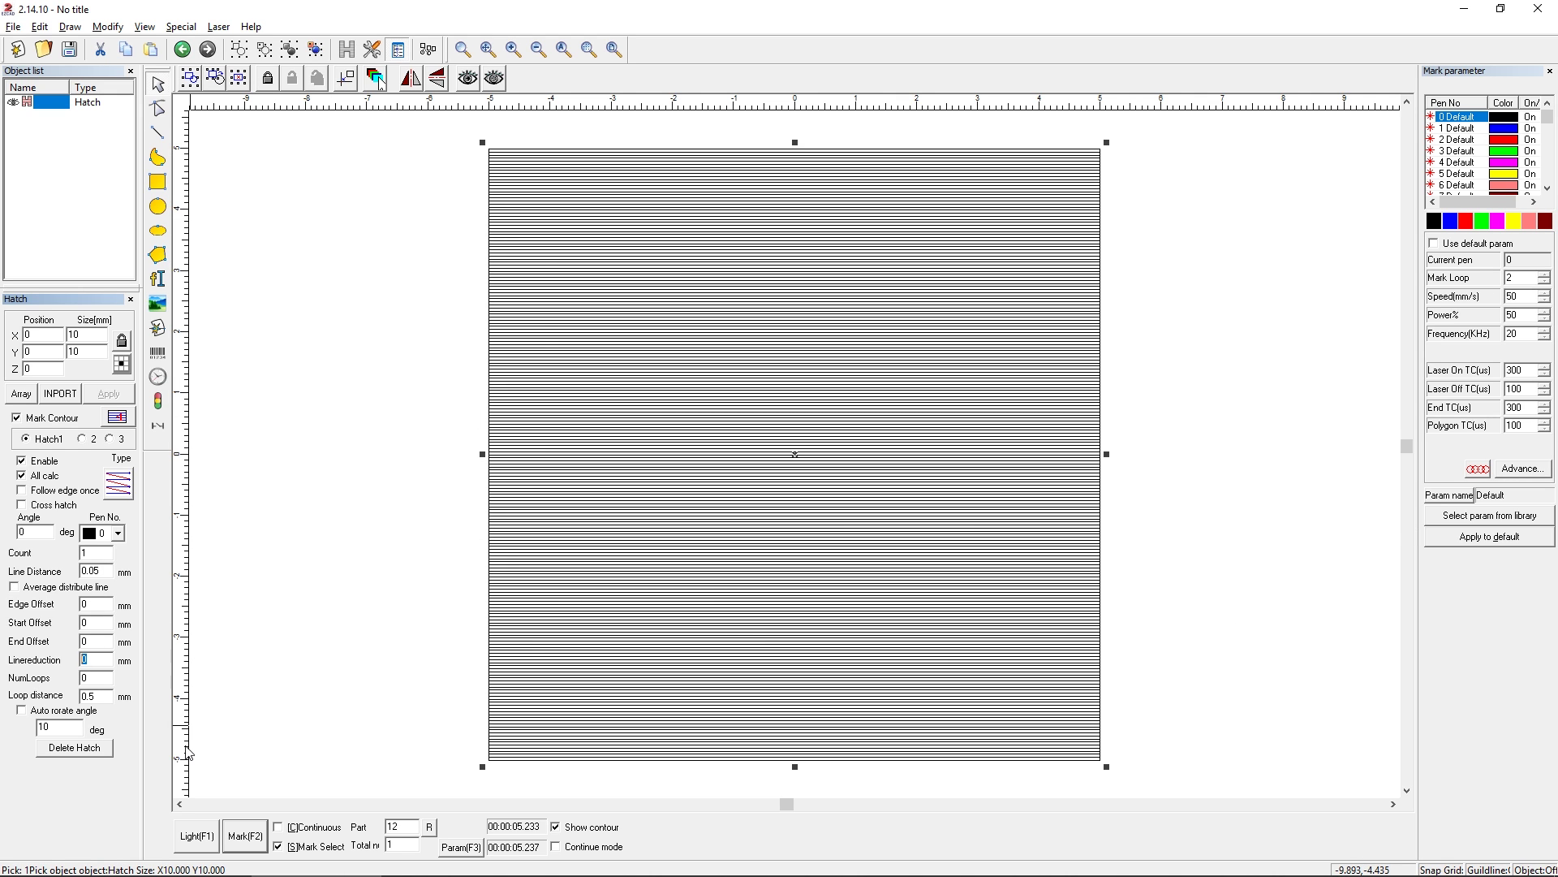
Try a 1 mm line reduction, then undo it and reapply so the hatch fits the rectangle.
type("1")
left_click(110, 394)
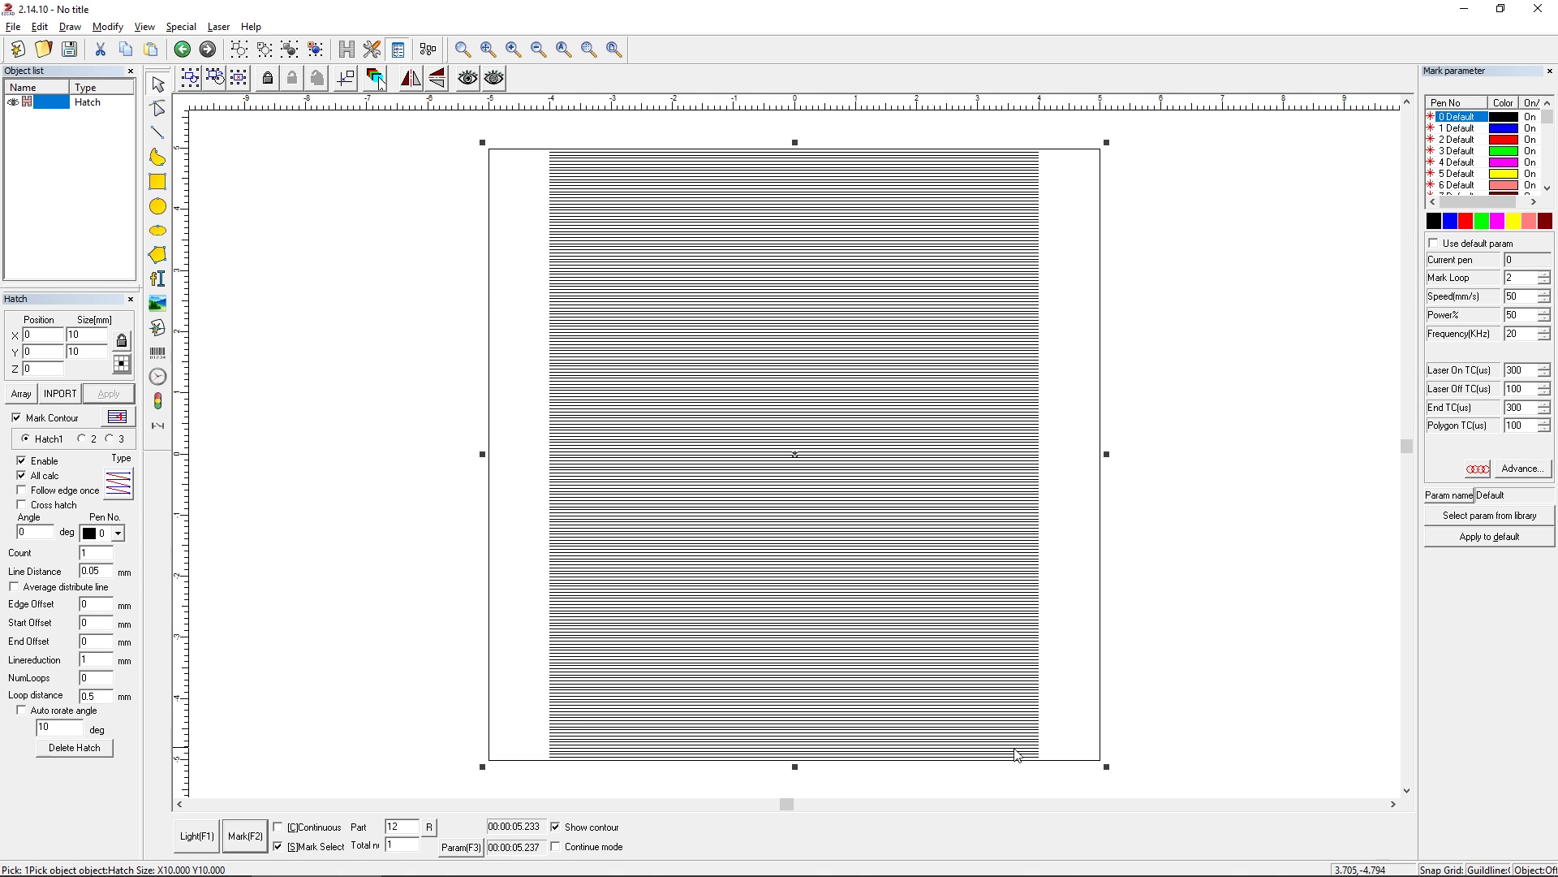
key("ctrl+z")
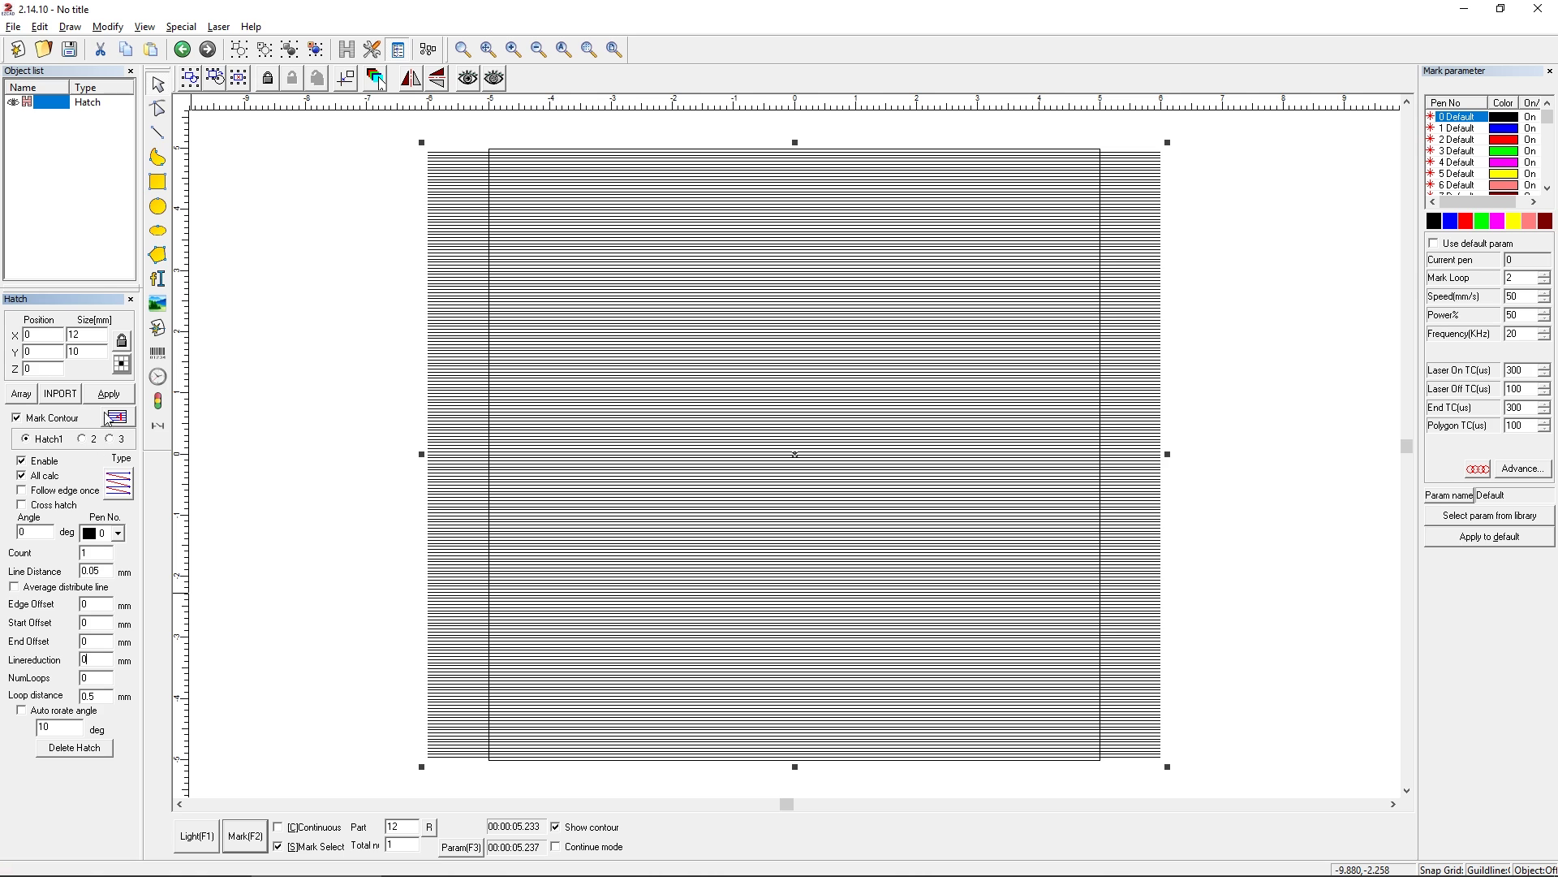
left_click(108, 394)
Reselect the hatch and cycle through the hatch types, ending back on zigzag lines.
left_click(98, 674)
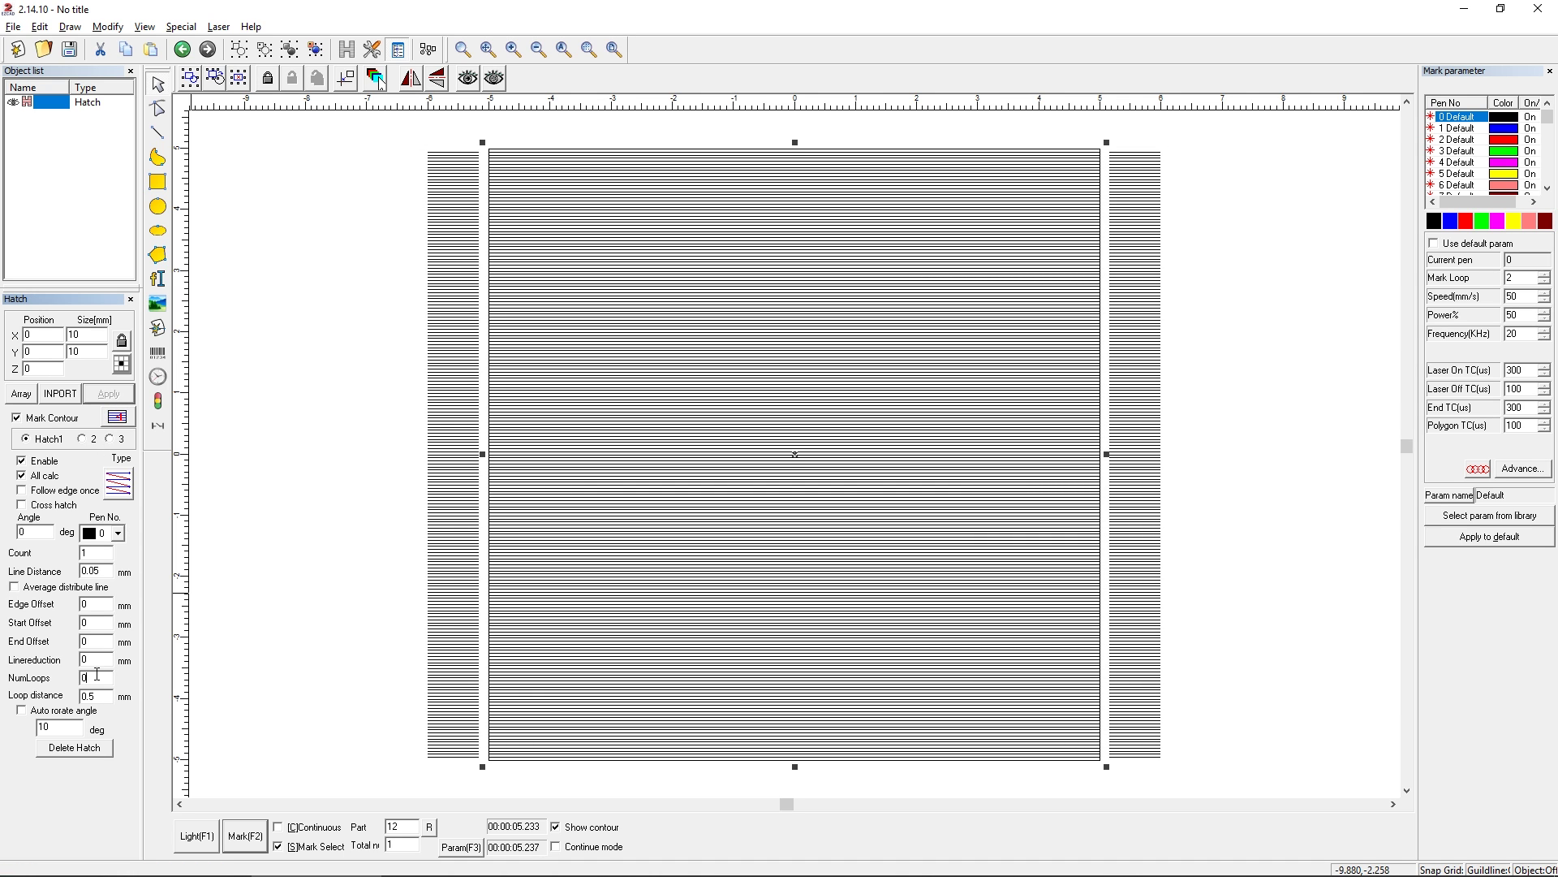
left_click(236, 515)
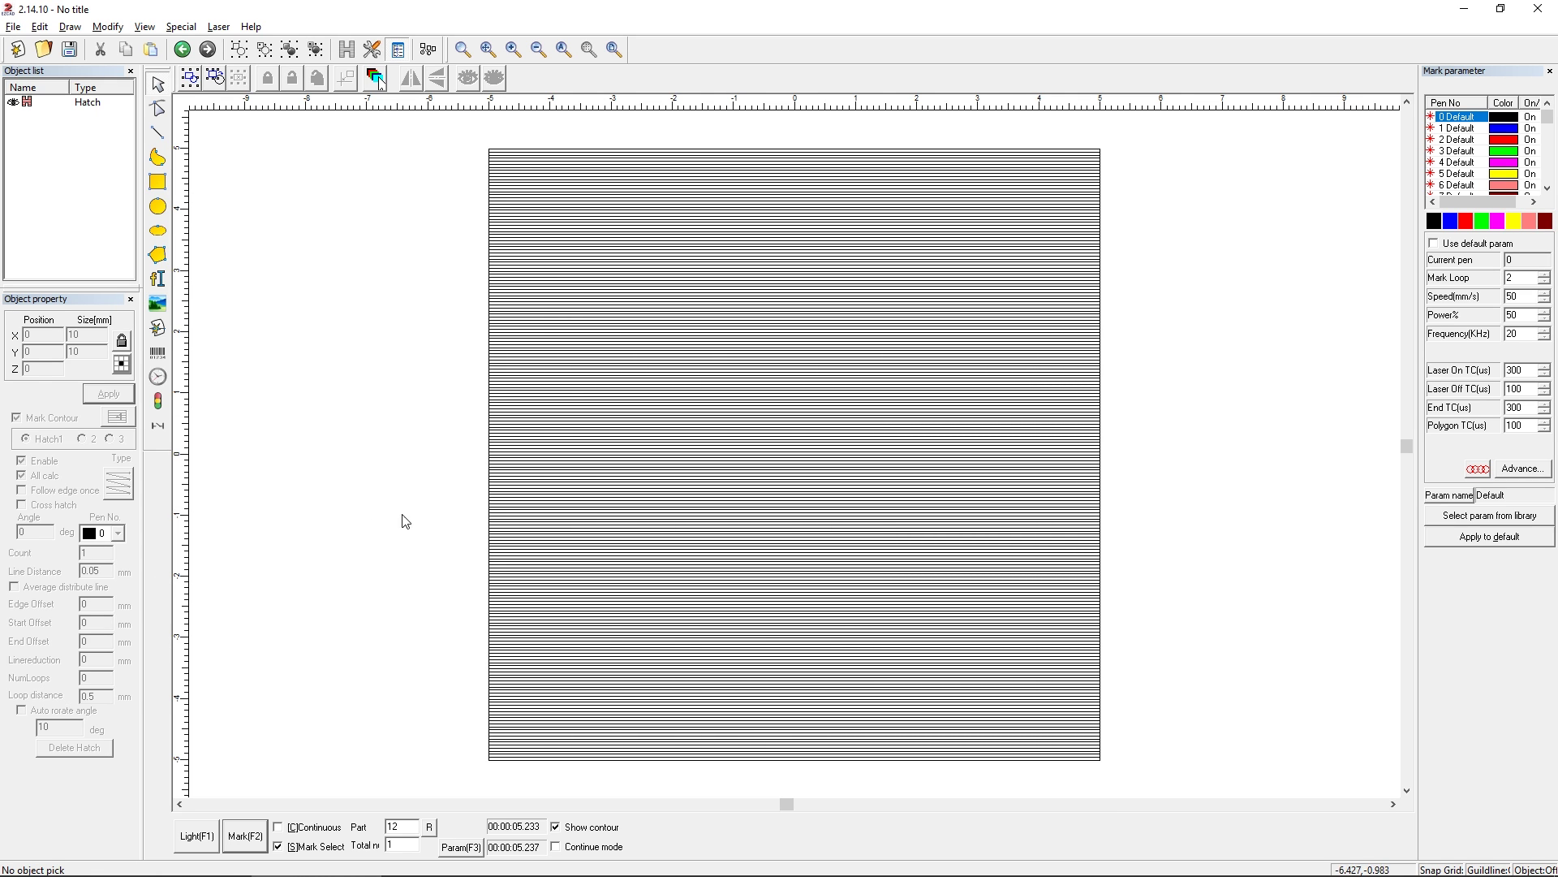
left_click(513, 499)
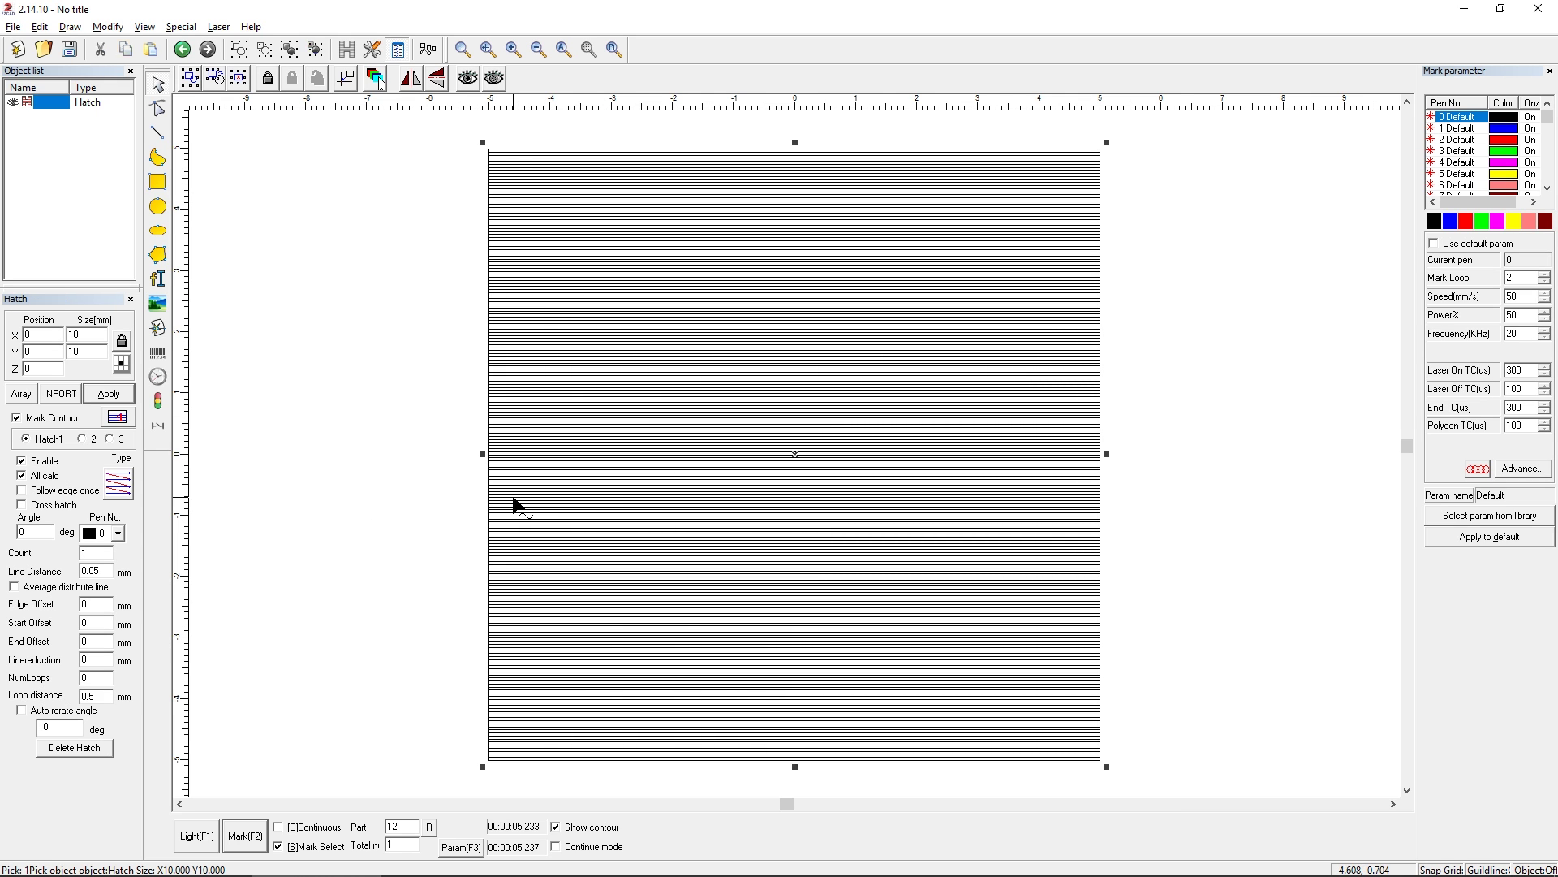
left_click(120, 485)
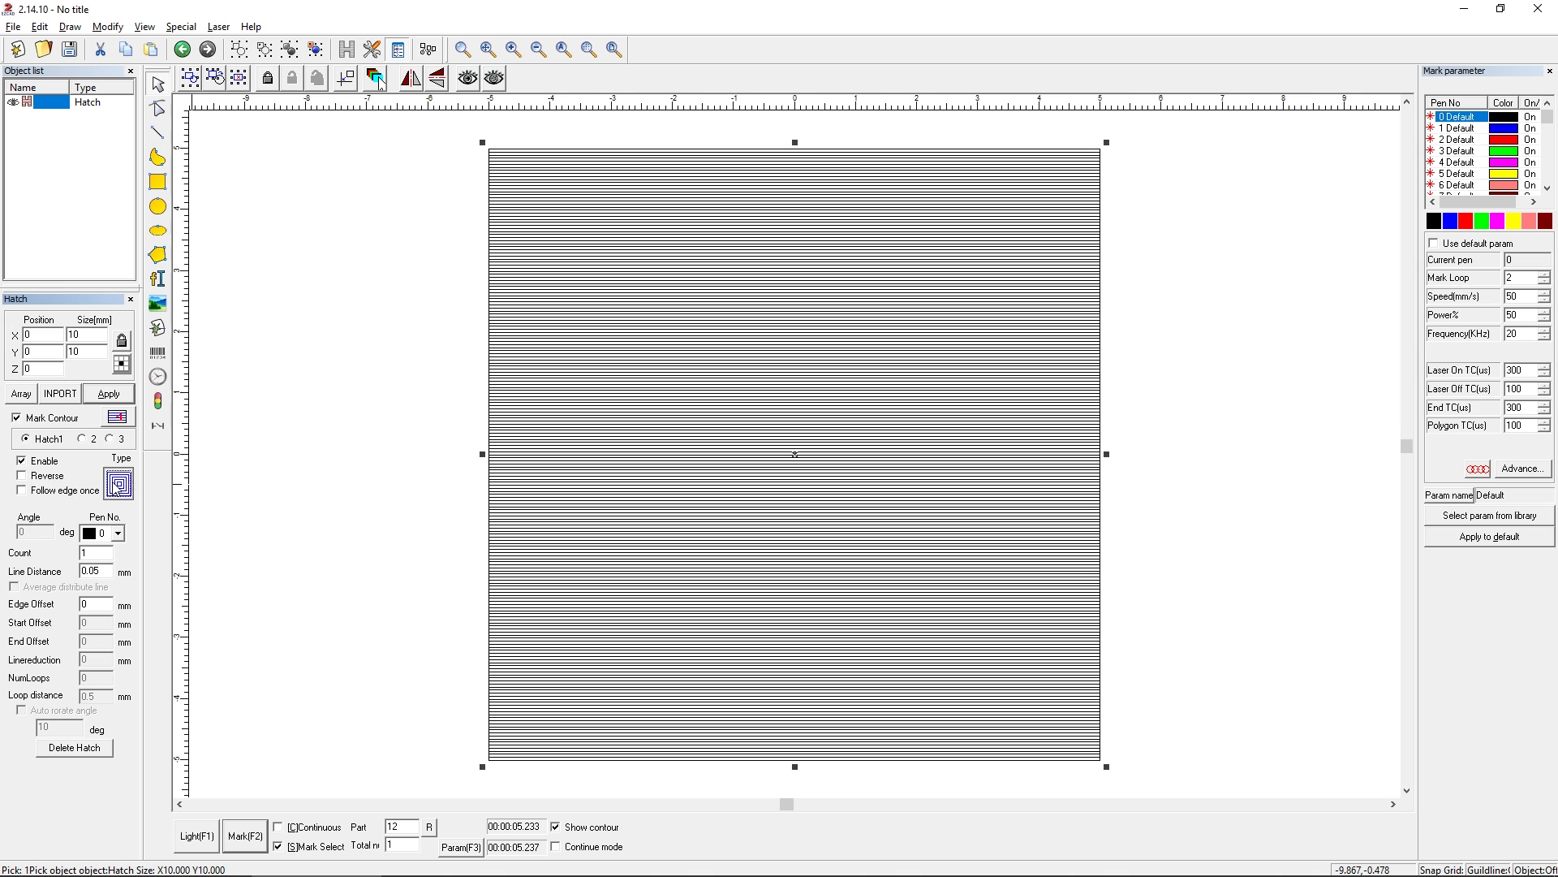
left_click(119, 489)
left_click(119, 490)
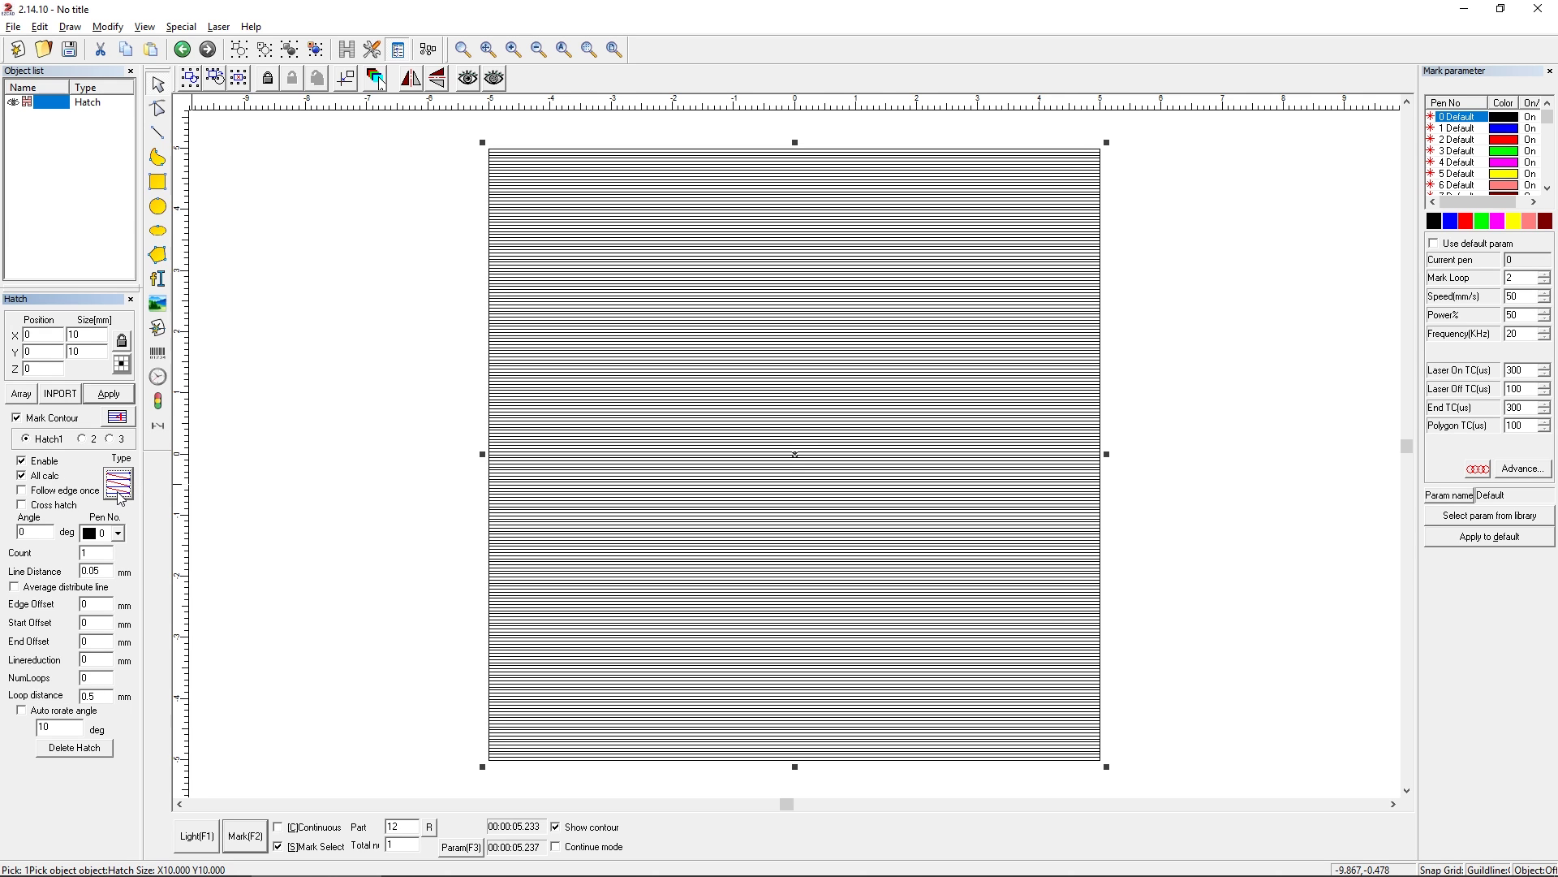
left_click(119, 492)
left_click(119, 492)
left_click(119, 492)
Apply two contour loops to the hatch.
key("shift+Tab")
type("2")
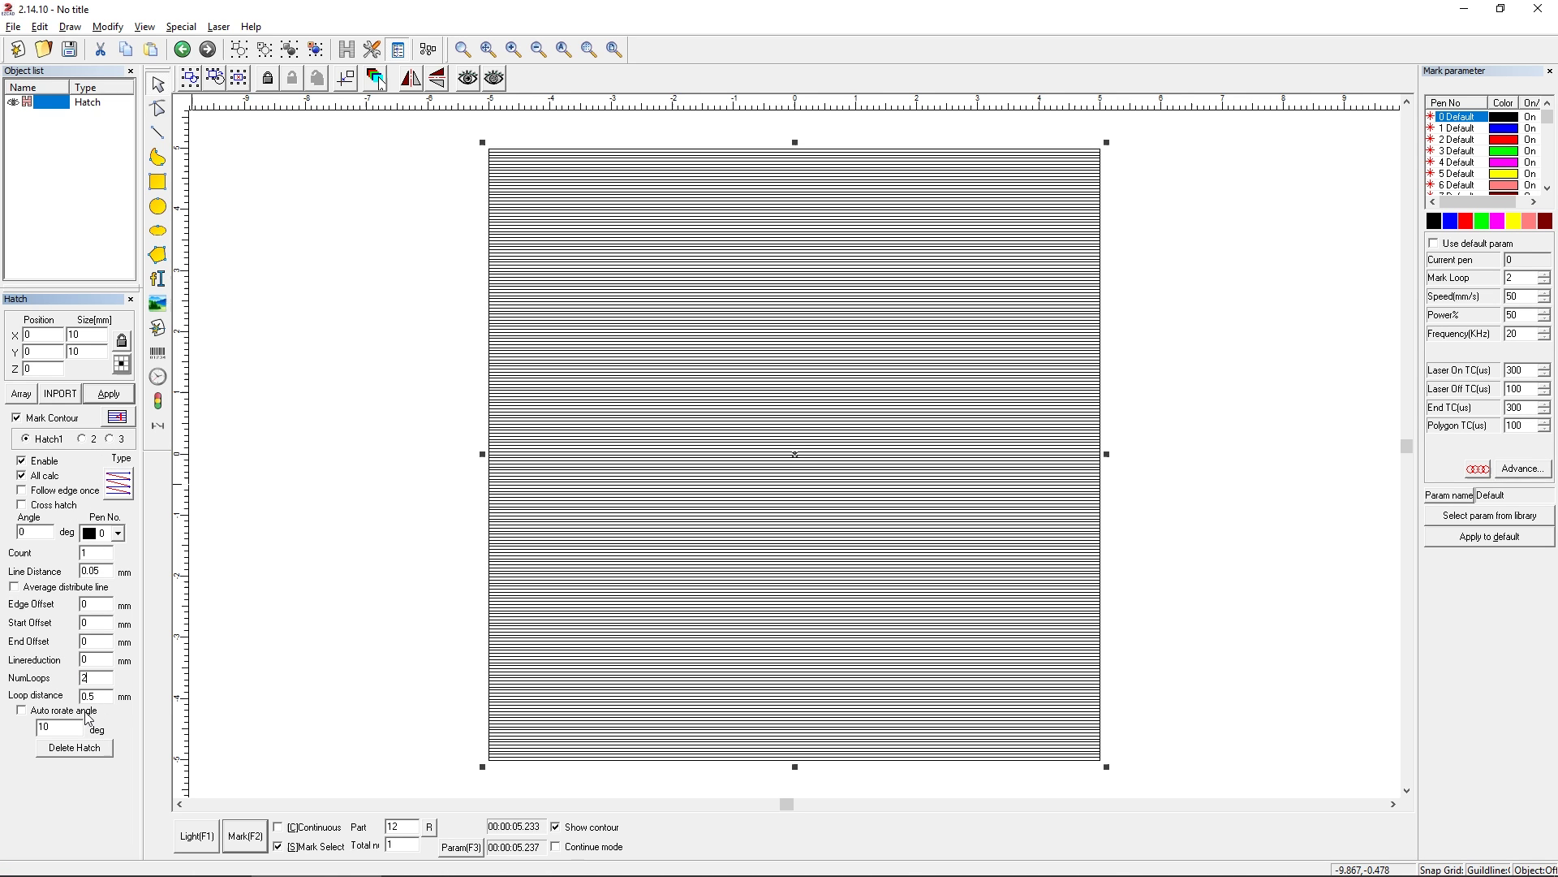
left_click(111, 397)
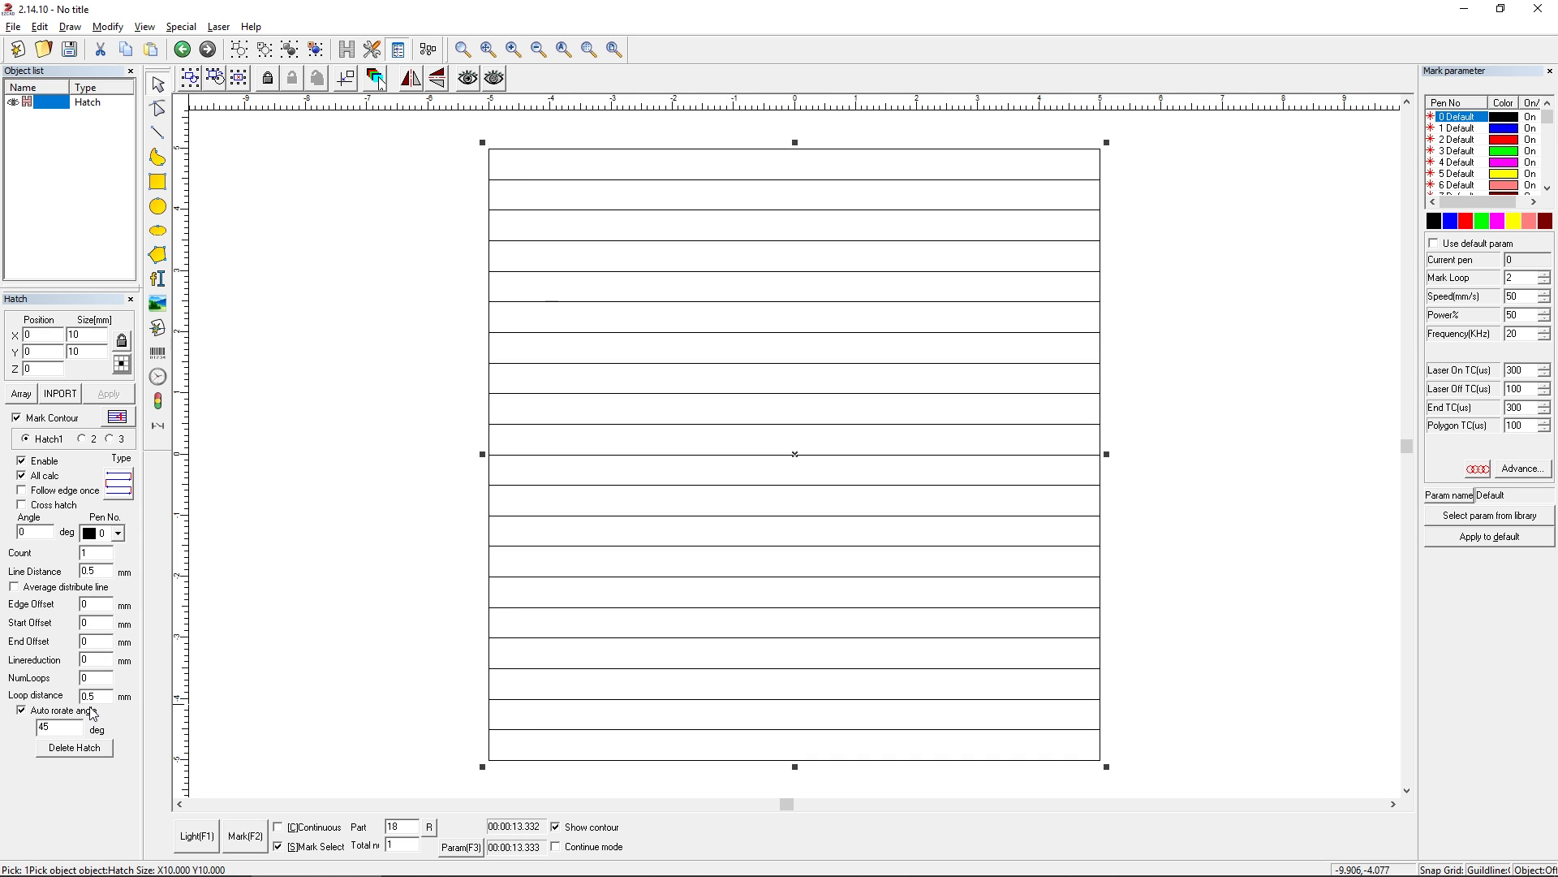
Turn off Auto rotate angle and edit the hatch angle, pass count and rotate angle fields.
left_click(48, 713)
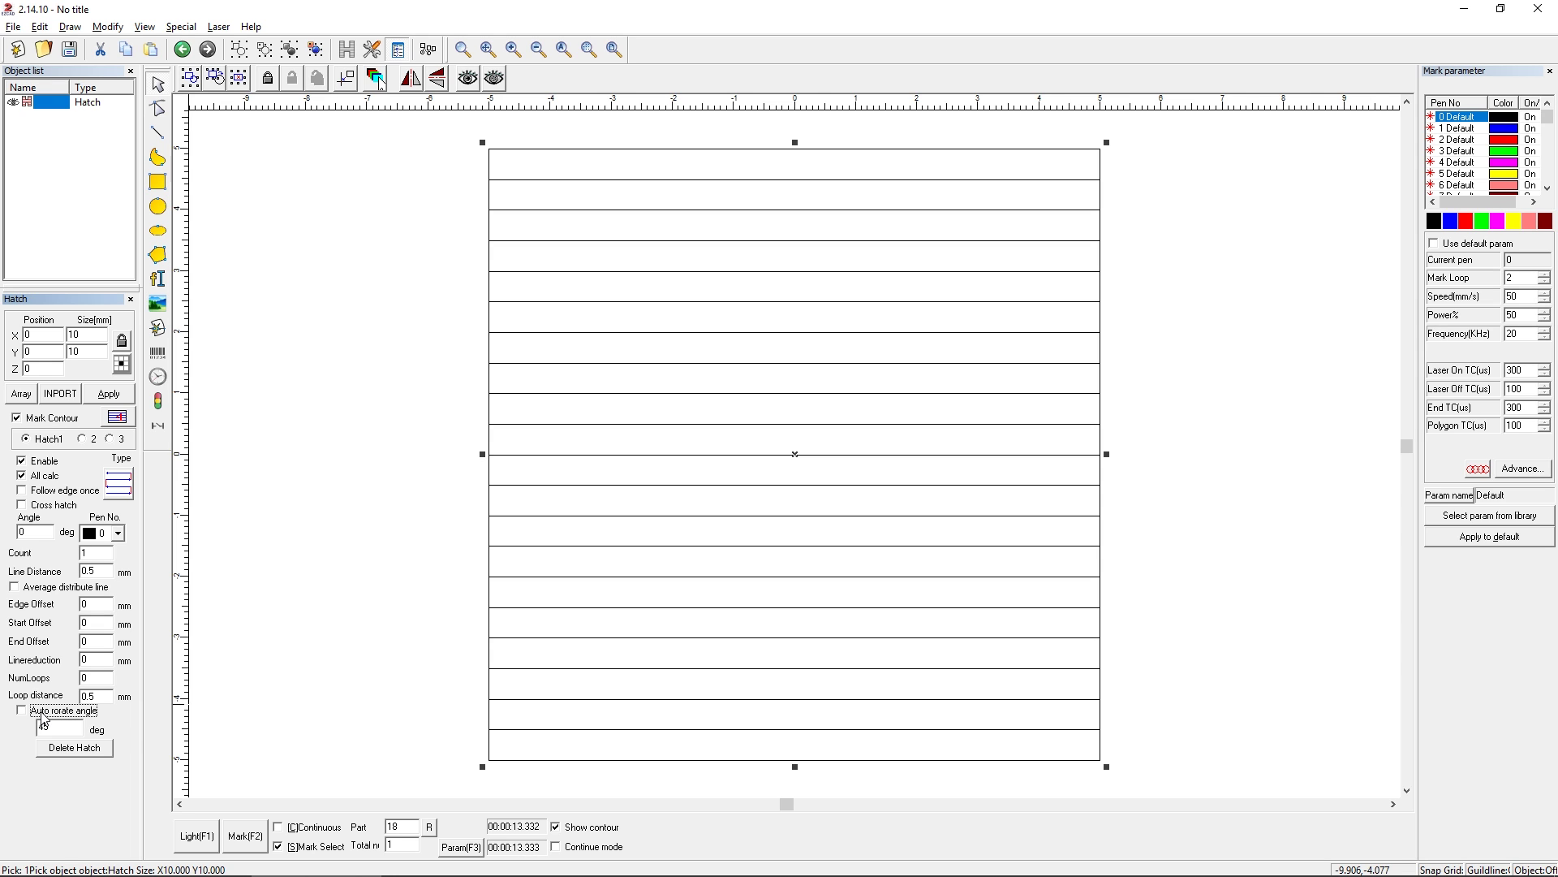
double_click(38, 532)
double_click(86, 553)
double_click(43, 727)
left_click(25, 533)
double_click(52, 727)
left_click_drag(31, 533, 81, 561)
left_click(94, 558)
left_click(49, 728)
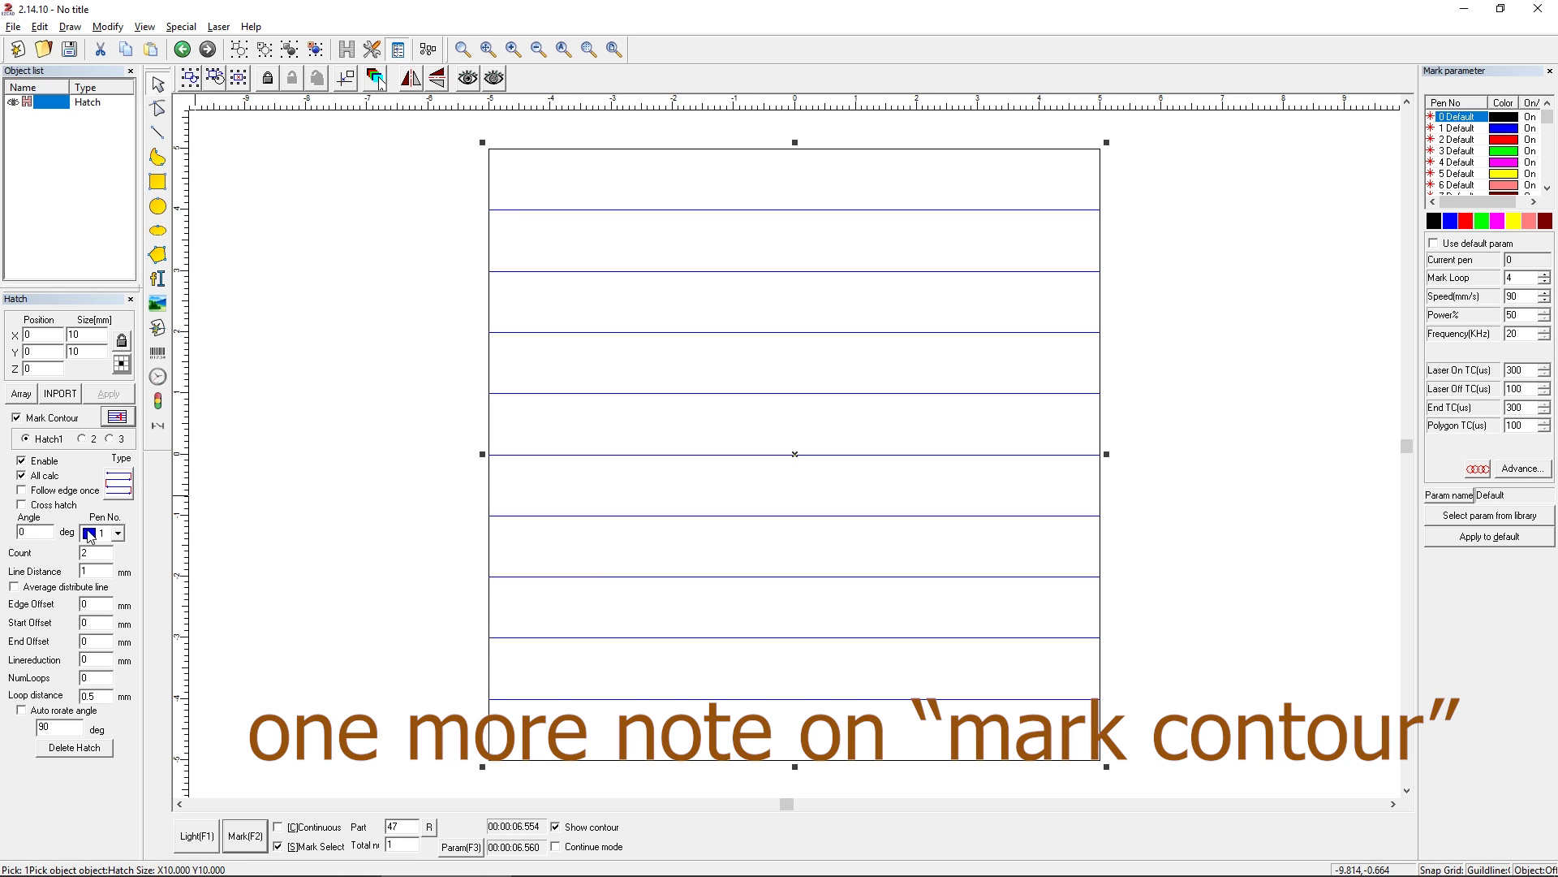
Compare the second hatch settings set, then box-select the hatched square and delete its hatch.
left_click(82, 440)
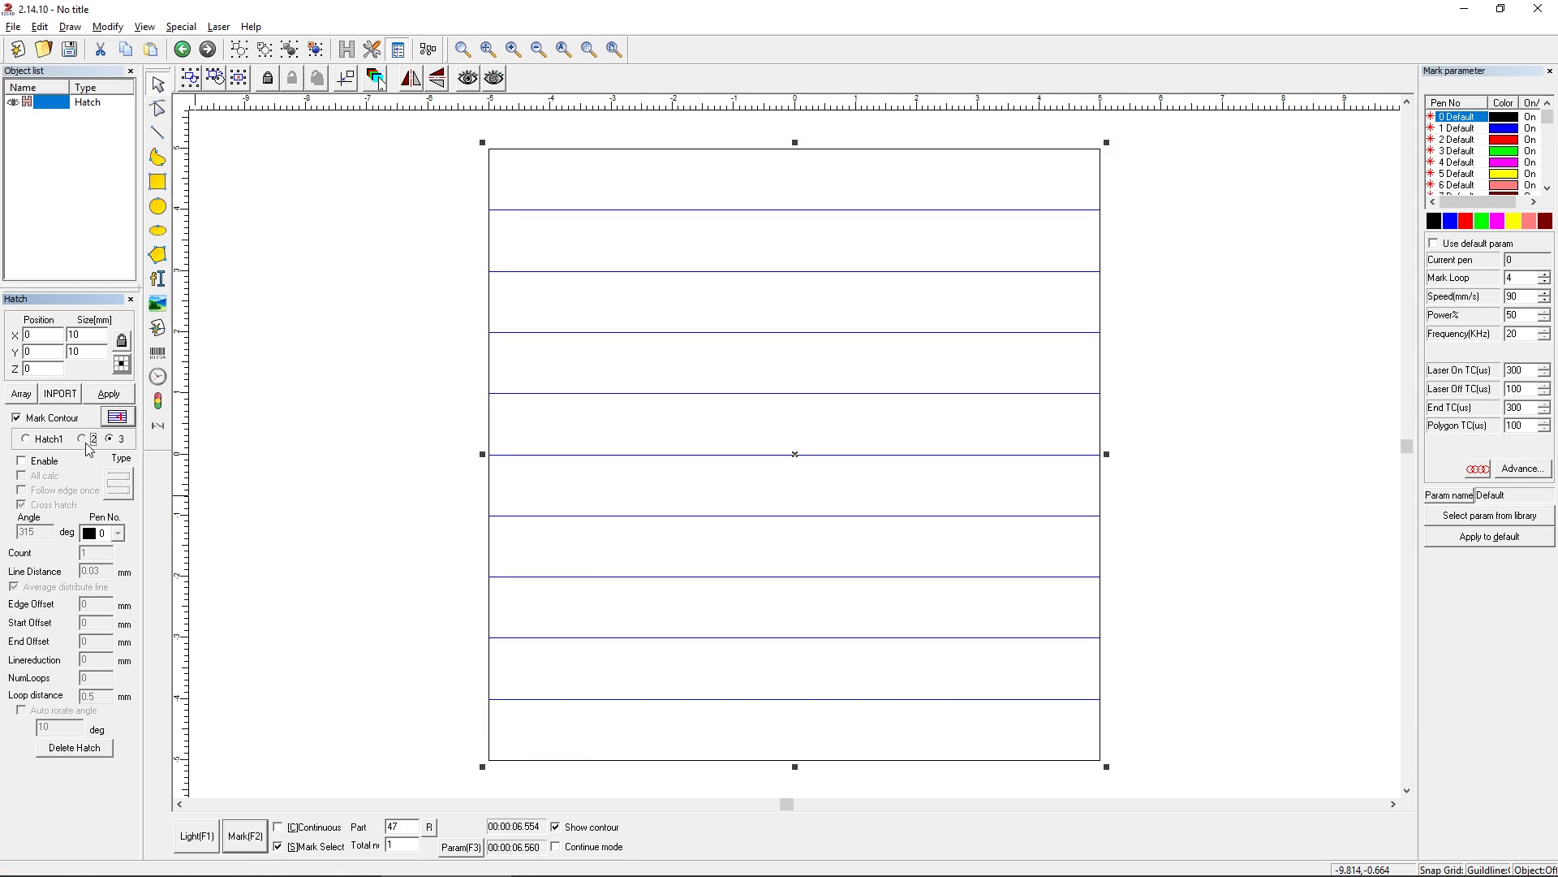
left_click(44, 441)
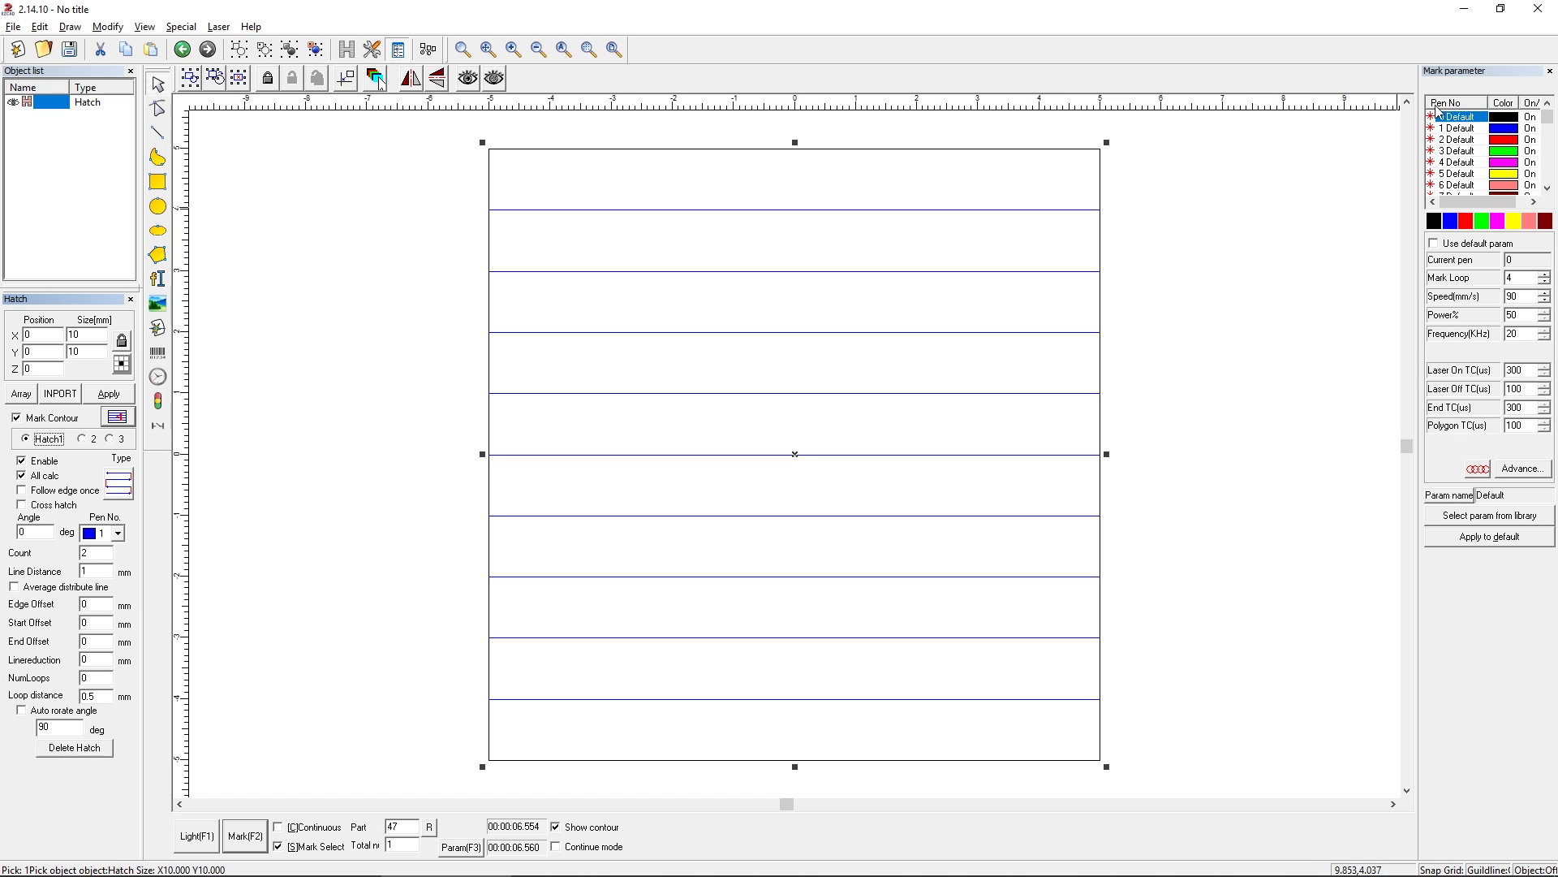
left_click(483, 508)
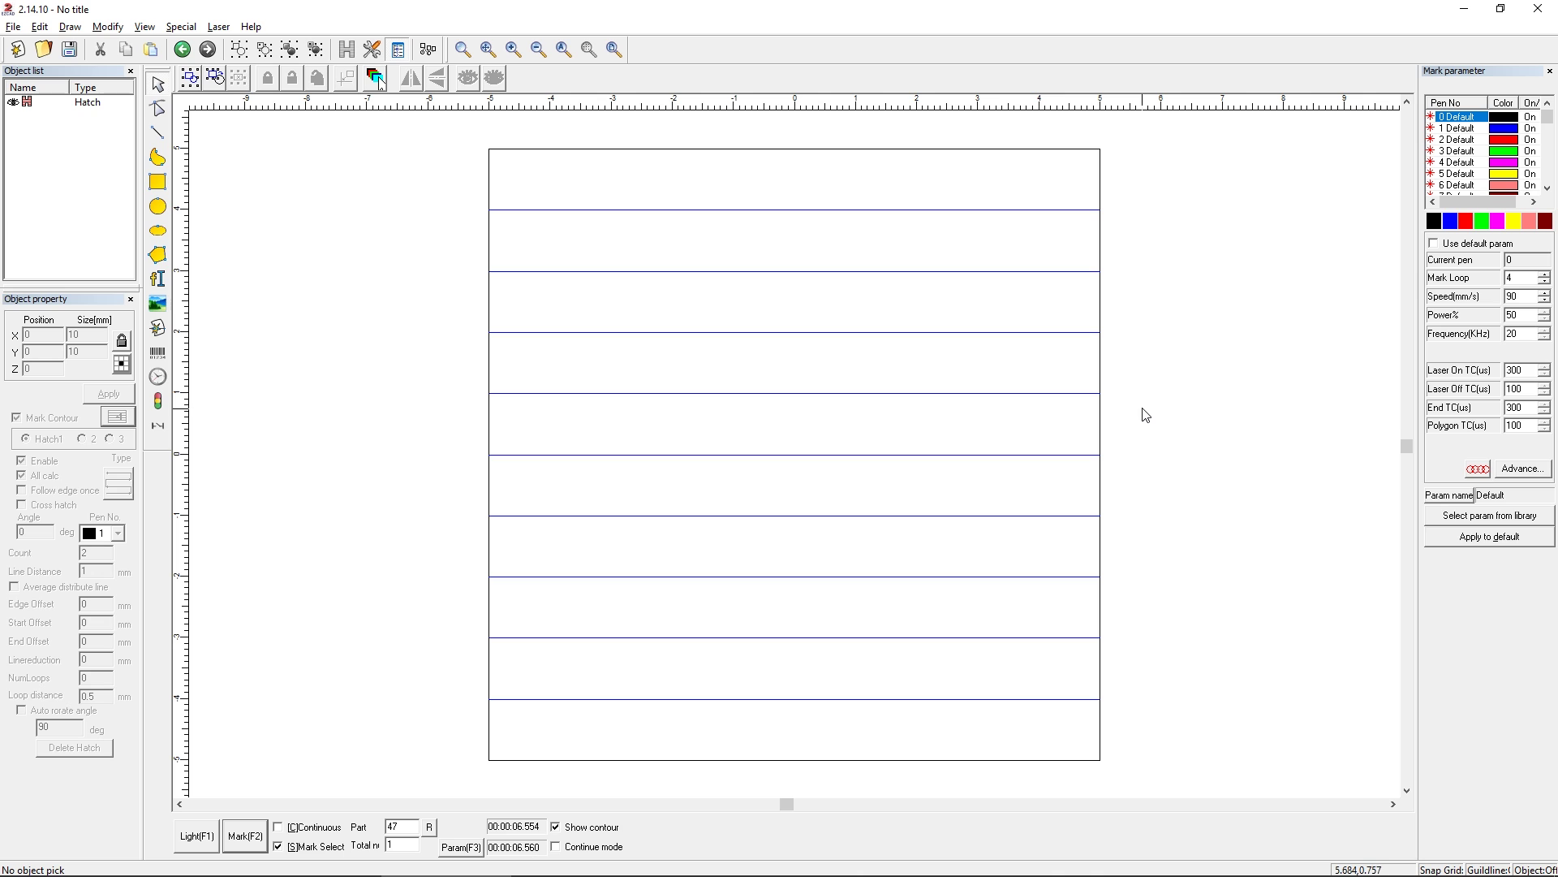
left_click_drag(1130, 425, 391, 780)
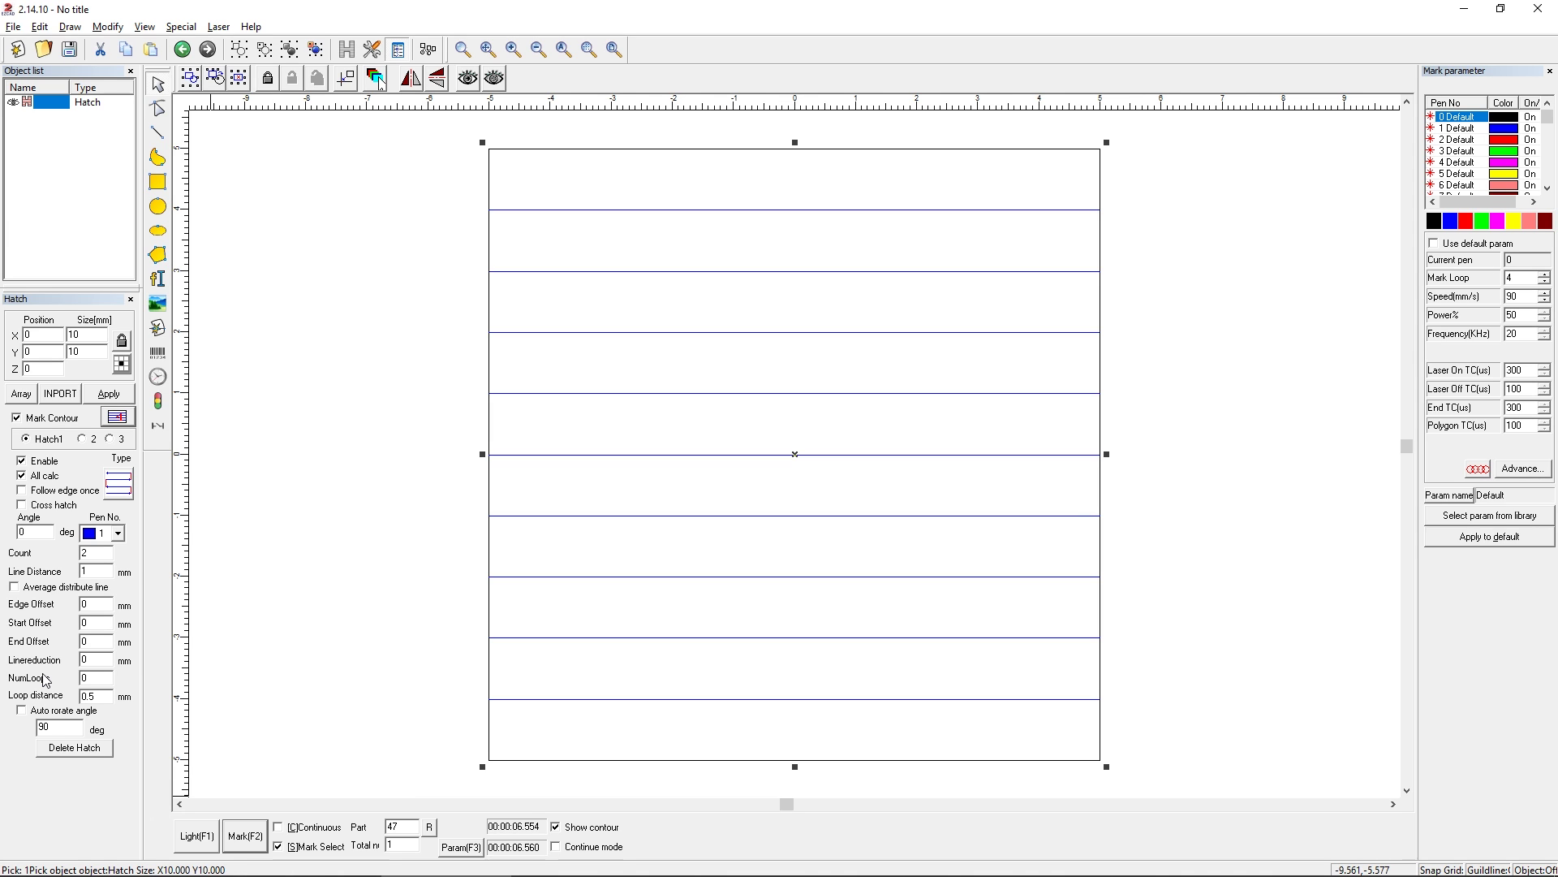
left_click(74, 747)
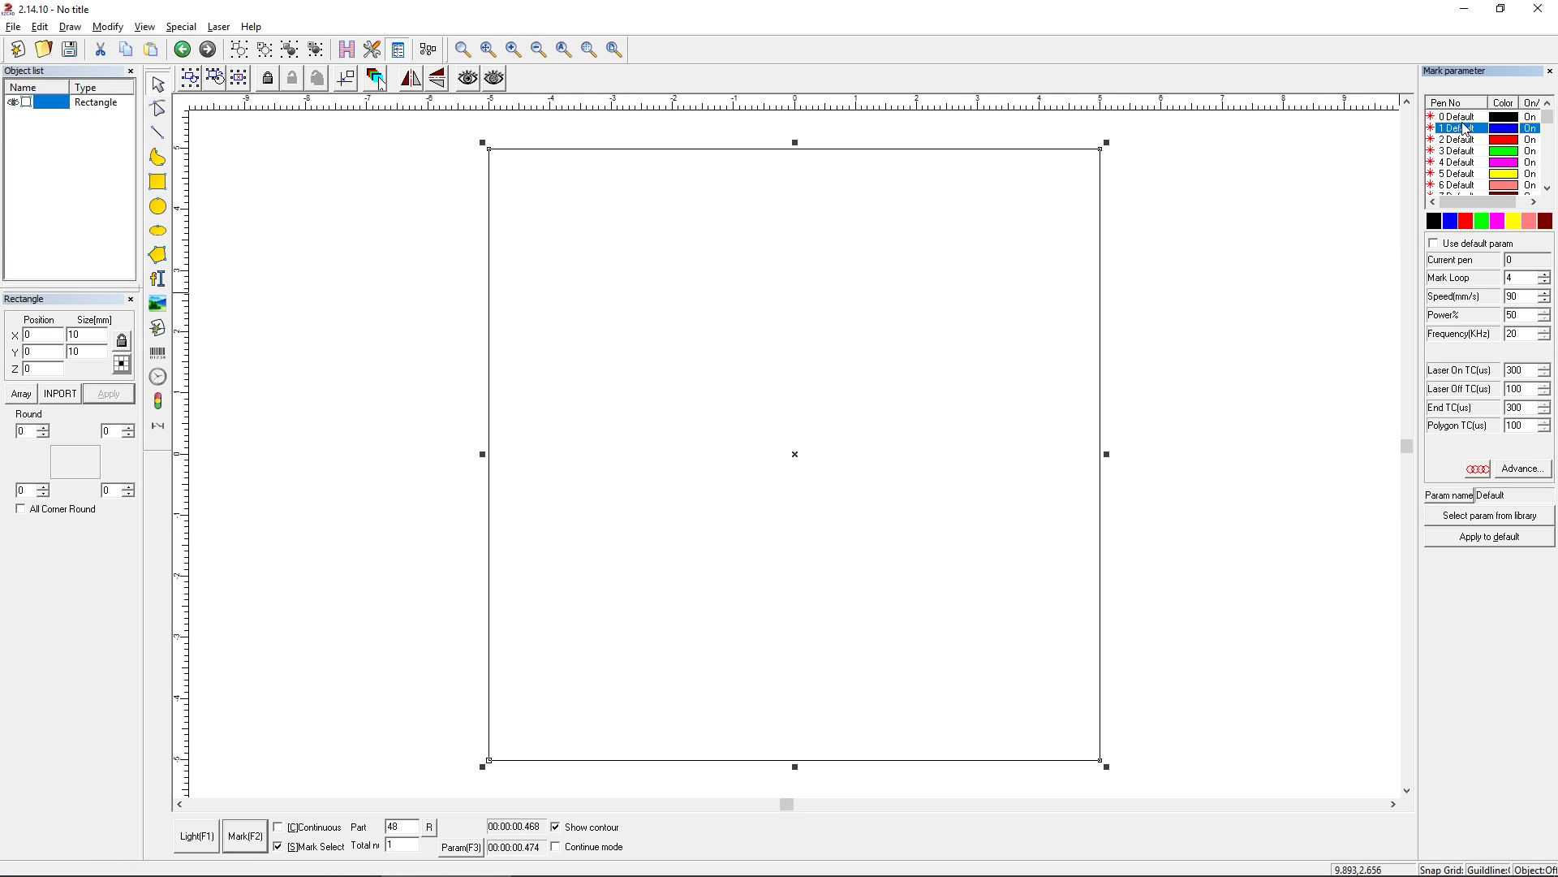
Put the square's outline on green pen 3, then re-hatch it through Draw > Hatch.
left_click(1463, 119)
double_click(1466, 124)
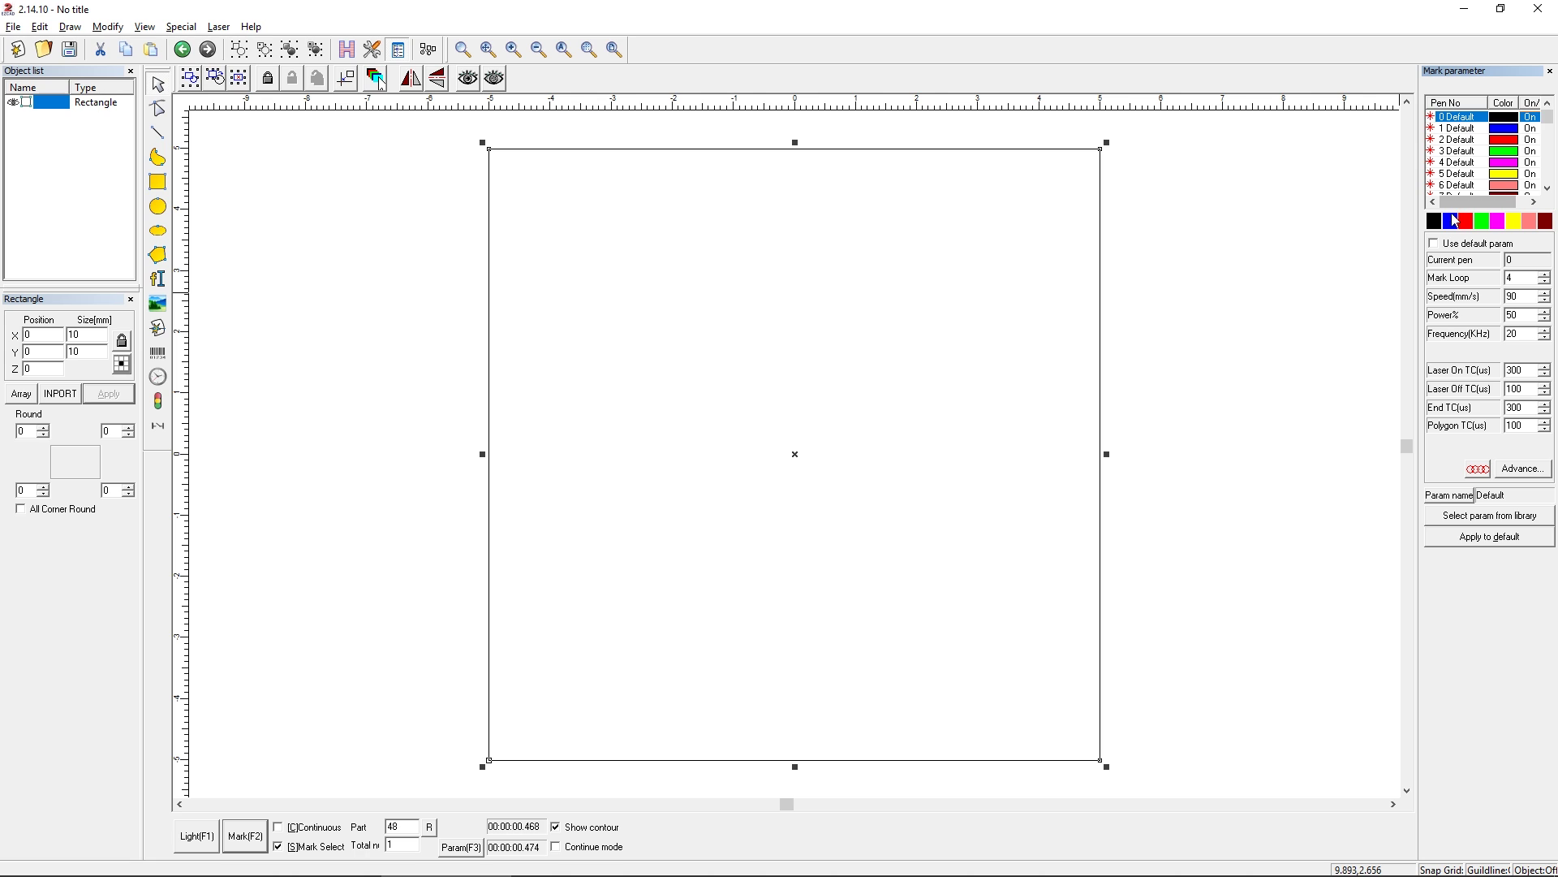
left_click(1487, 224)
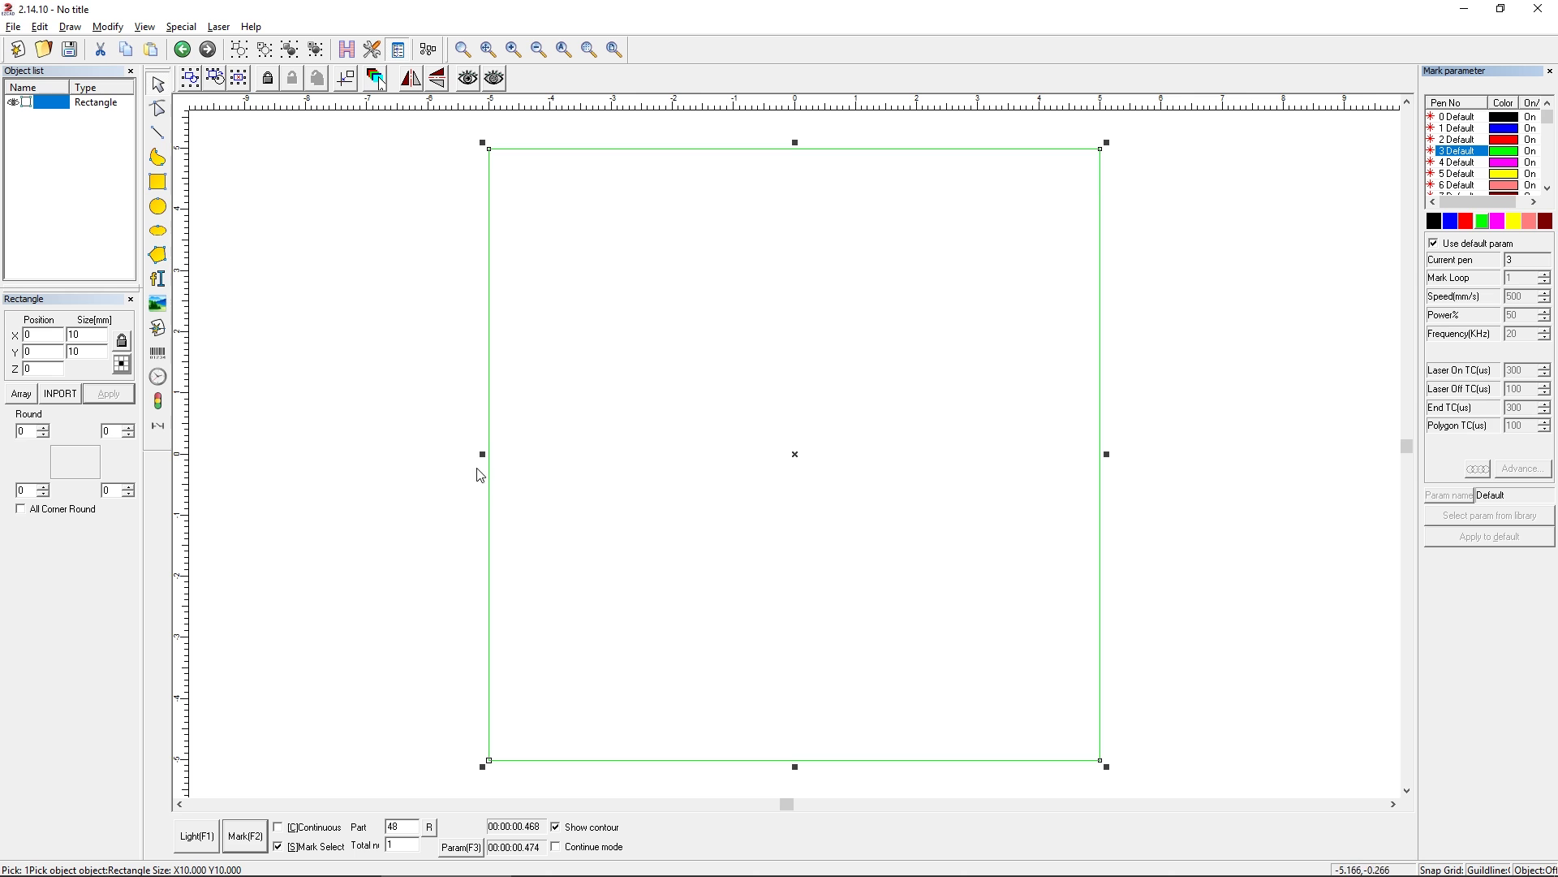
left_click(346, 52)
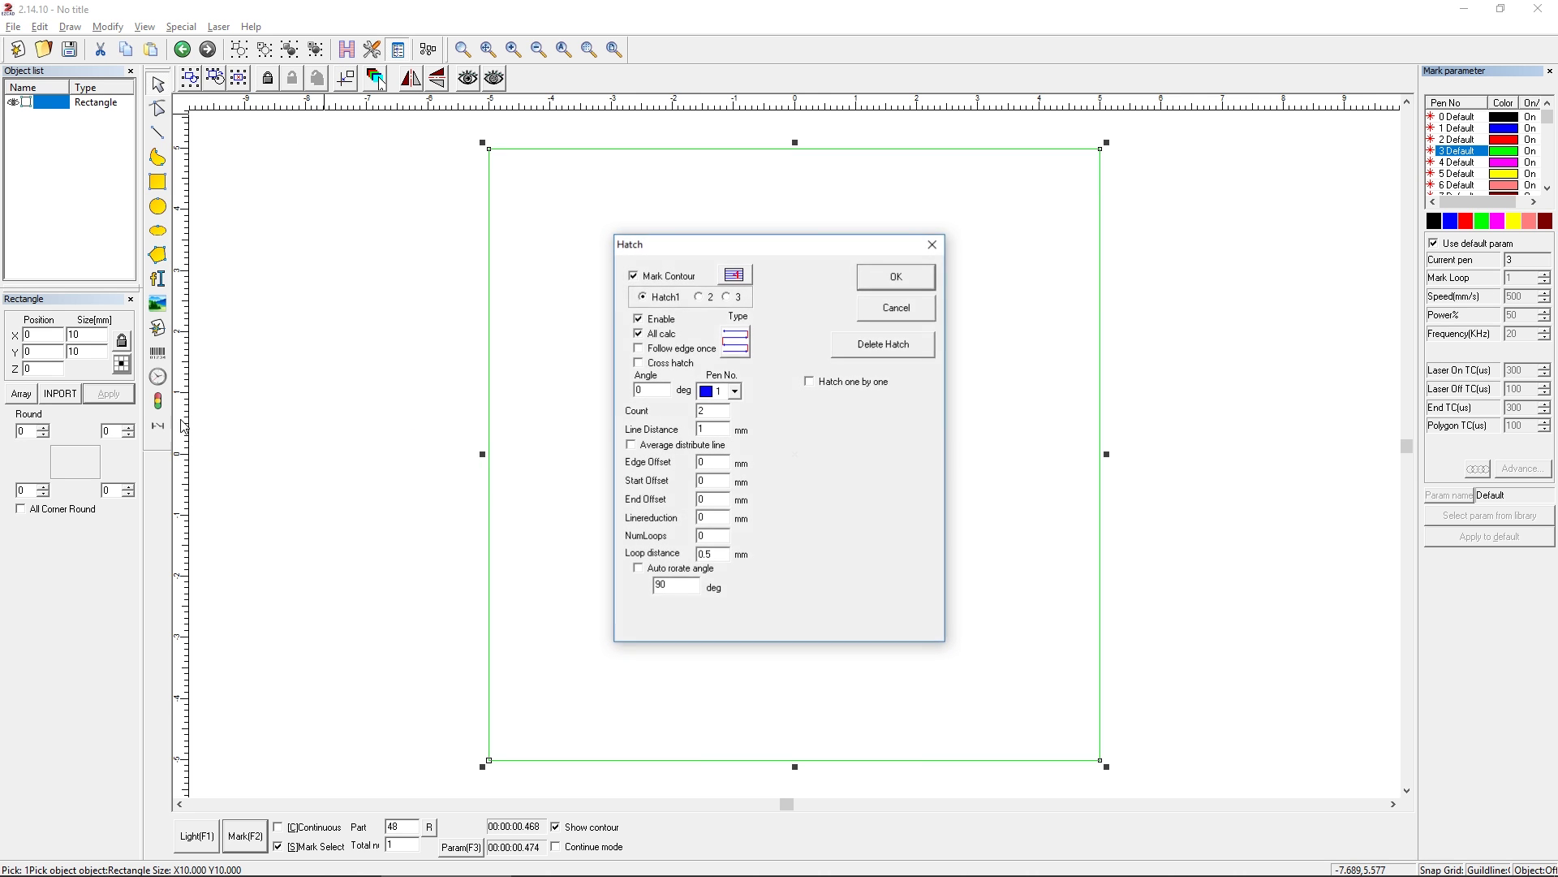
left_click(878, 281)
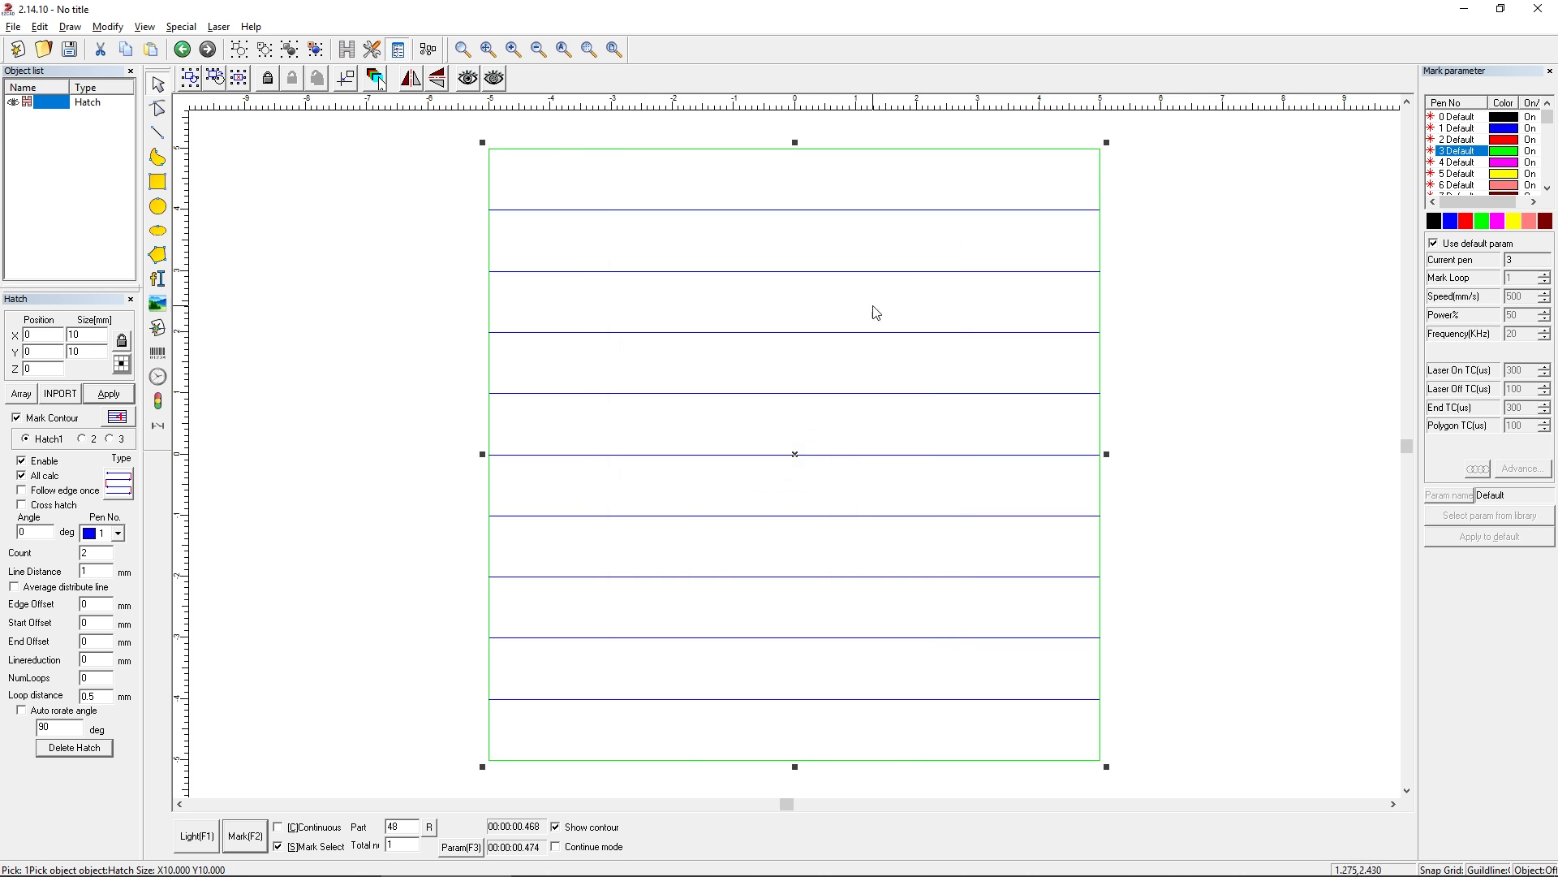